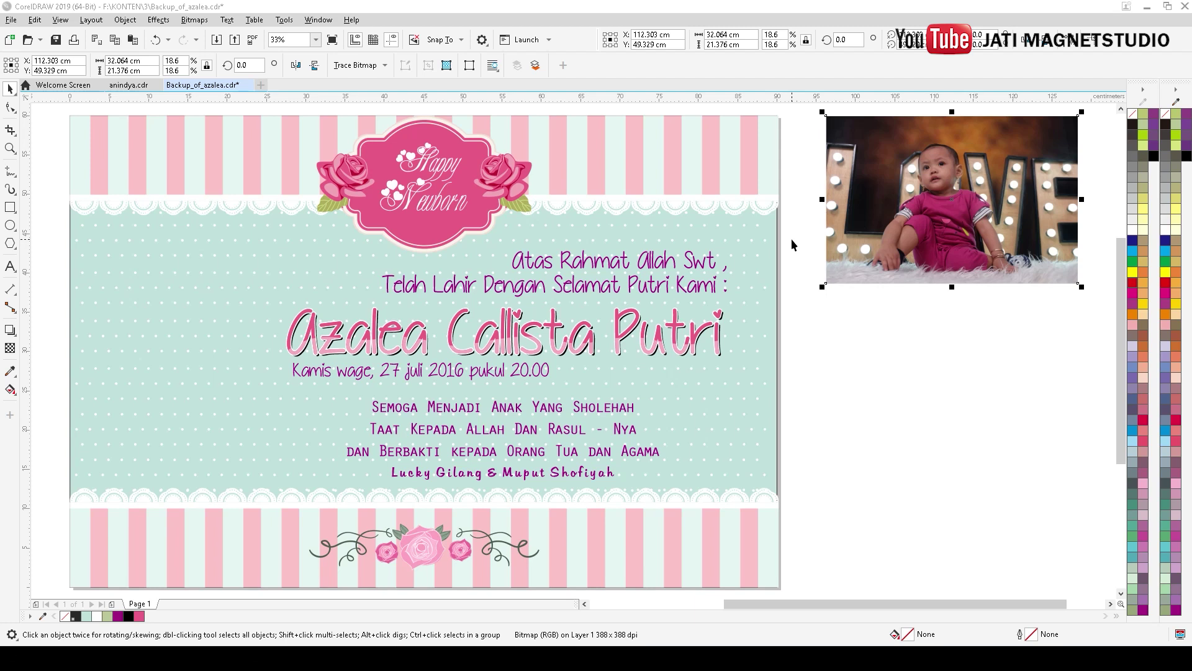
Move the baby photo up onto the dashed guideline above the card, then draw a rectangle beside it.
click(852, 414)
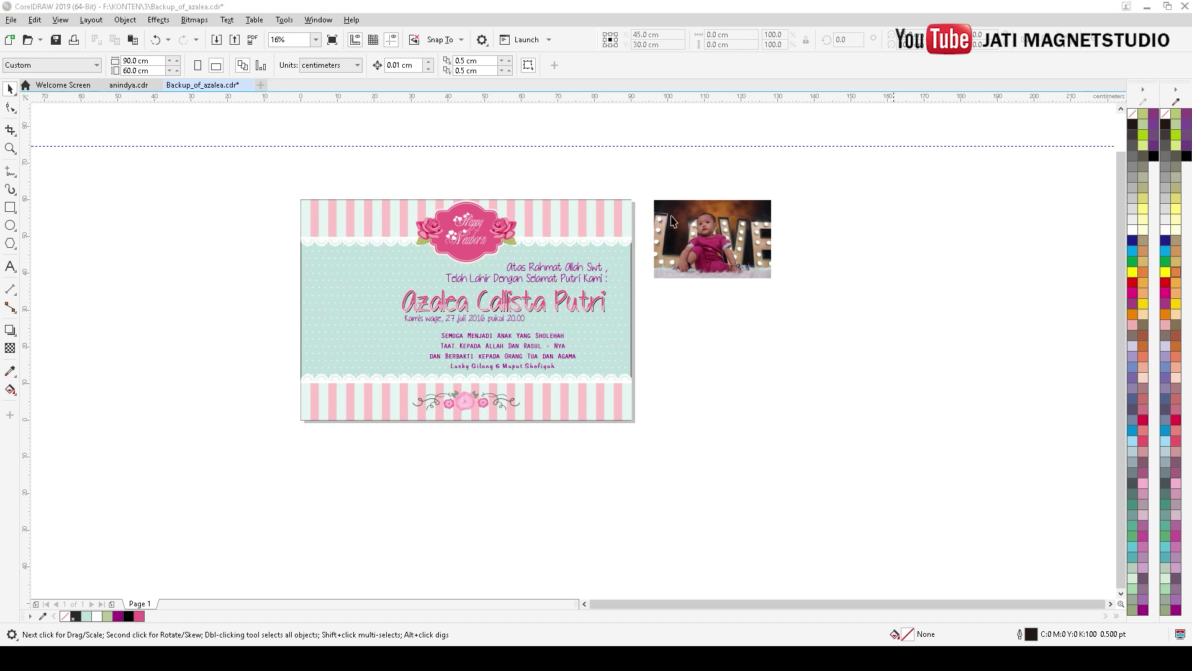
click(739, 231)
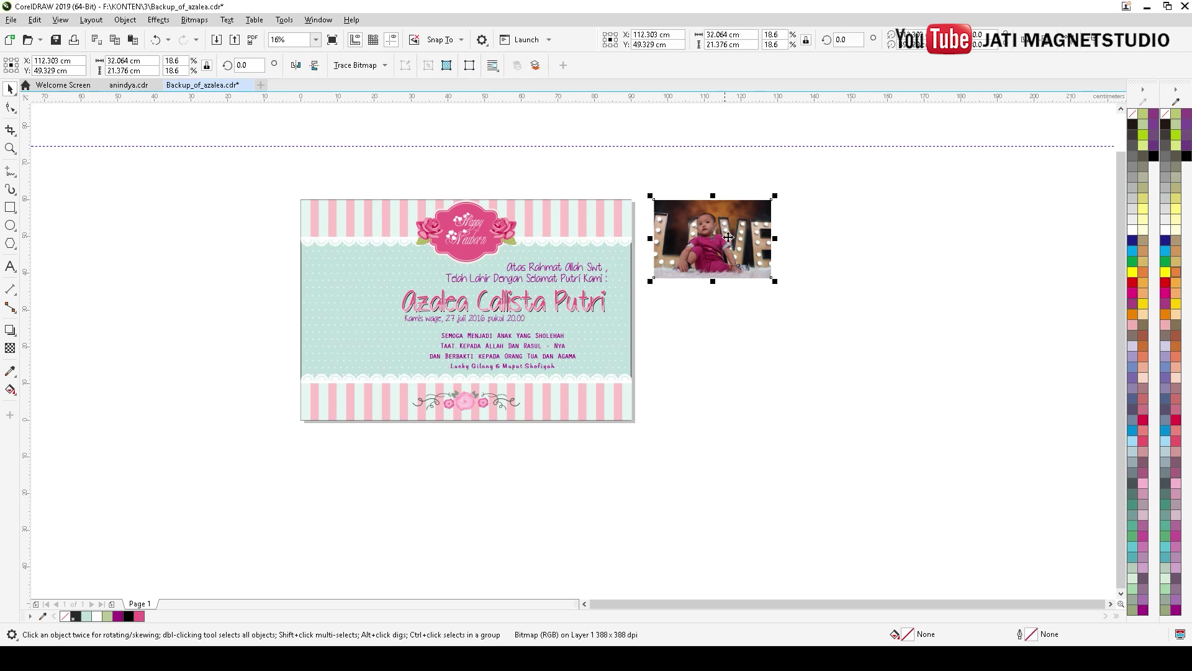
drag(739, 231, 725, 146)
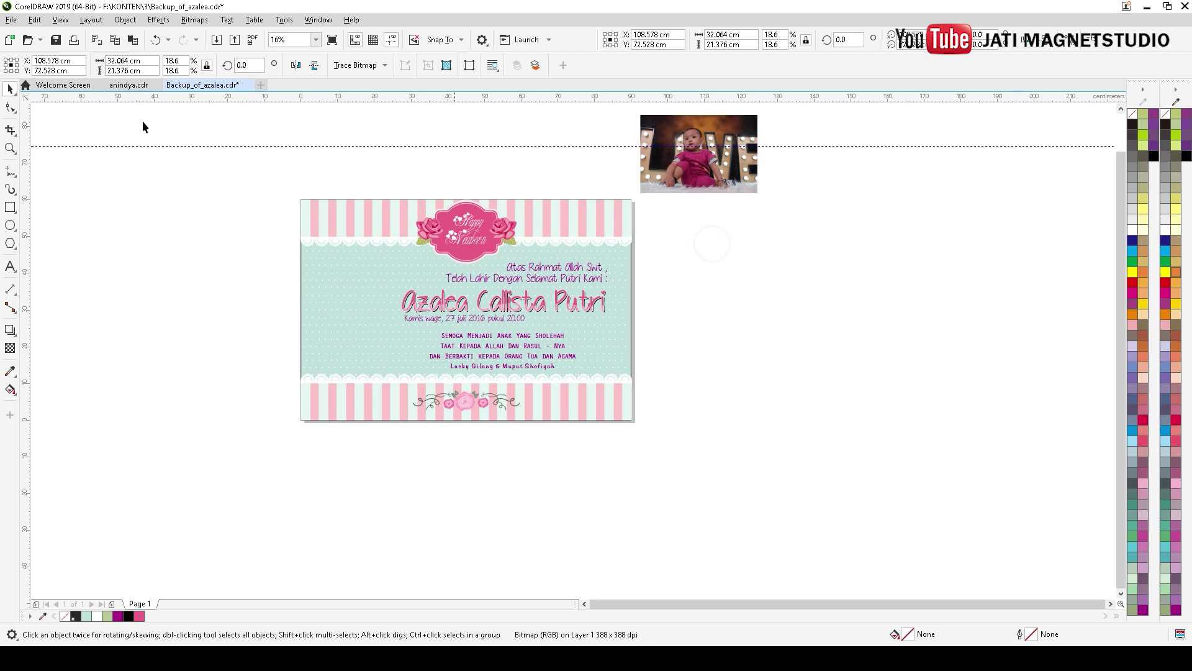
click(10, 206)
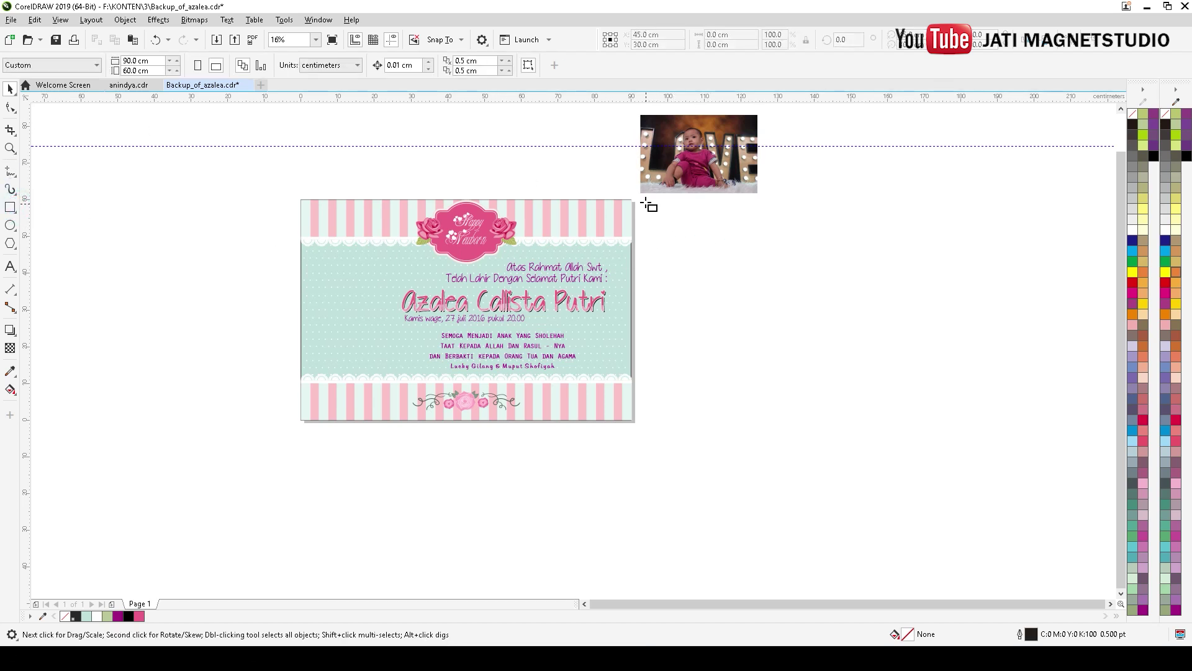
drag(643, 200, 927, 424)
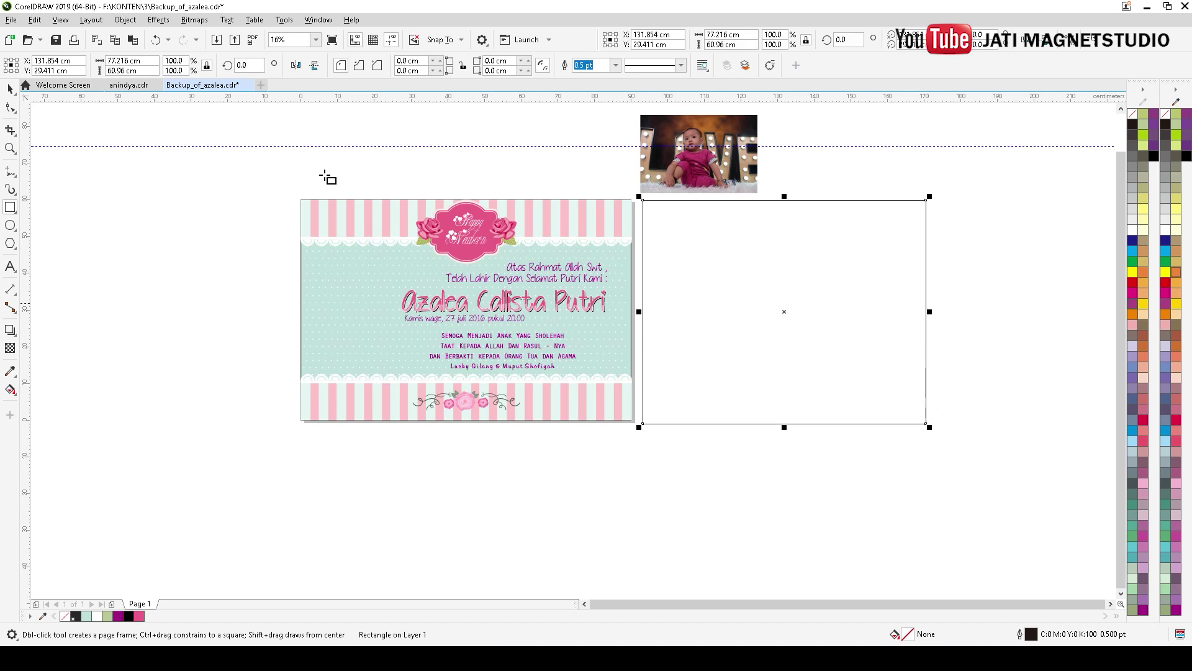
Size the new rectangle to 90 cm wide by 60 cm high.
click(133, 62)
key(Return)
click(118, 60)
text(90)
key(Tab)
text(60)
key(Return)
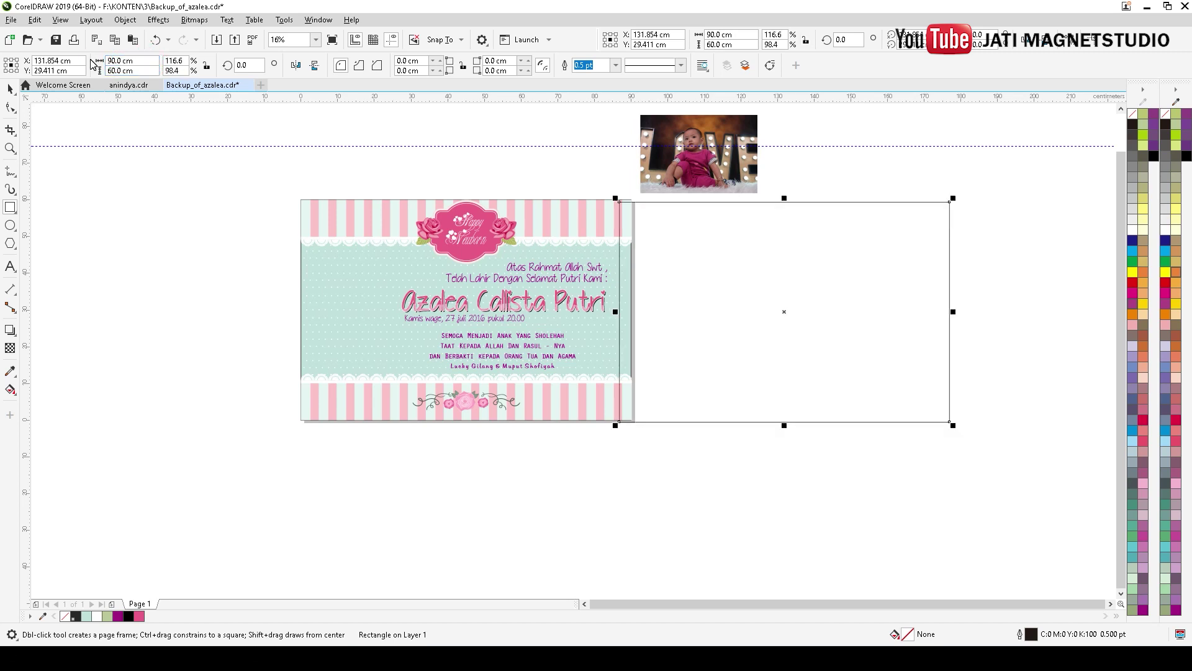
Fill the rectangle with the card's mint colour #C1E0DD and remove its outline.
click(10, 370)
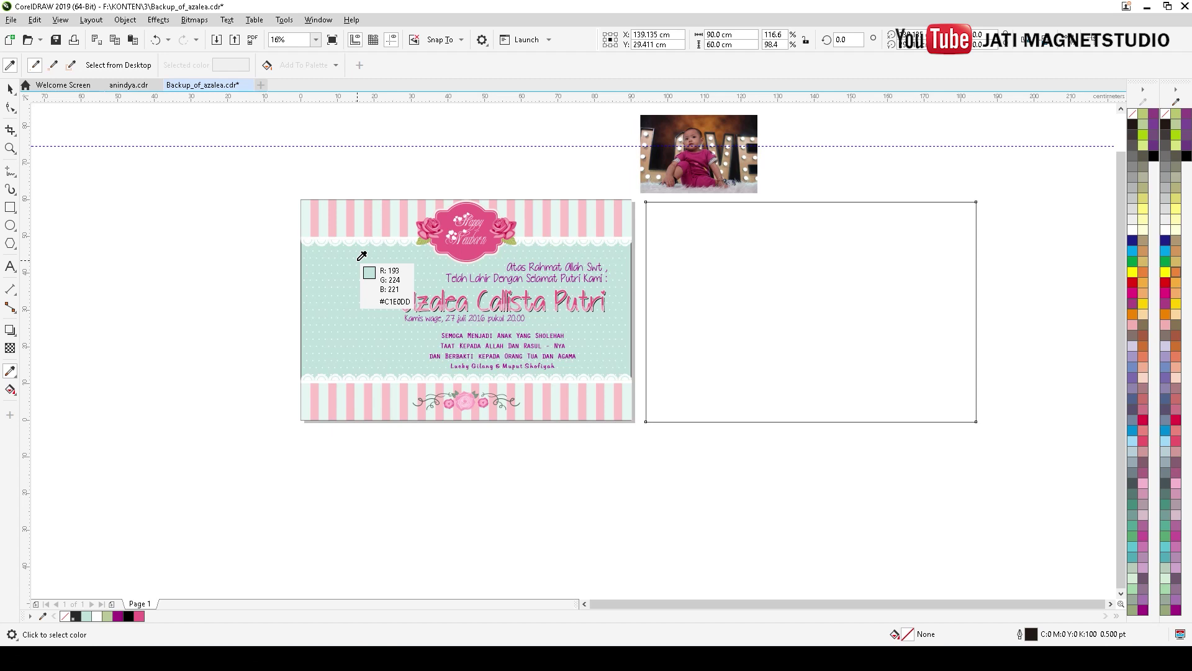
click(360, 258)
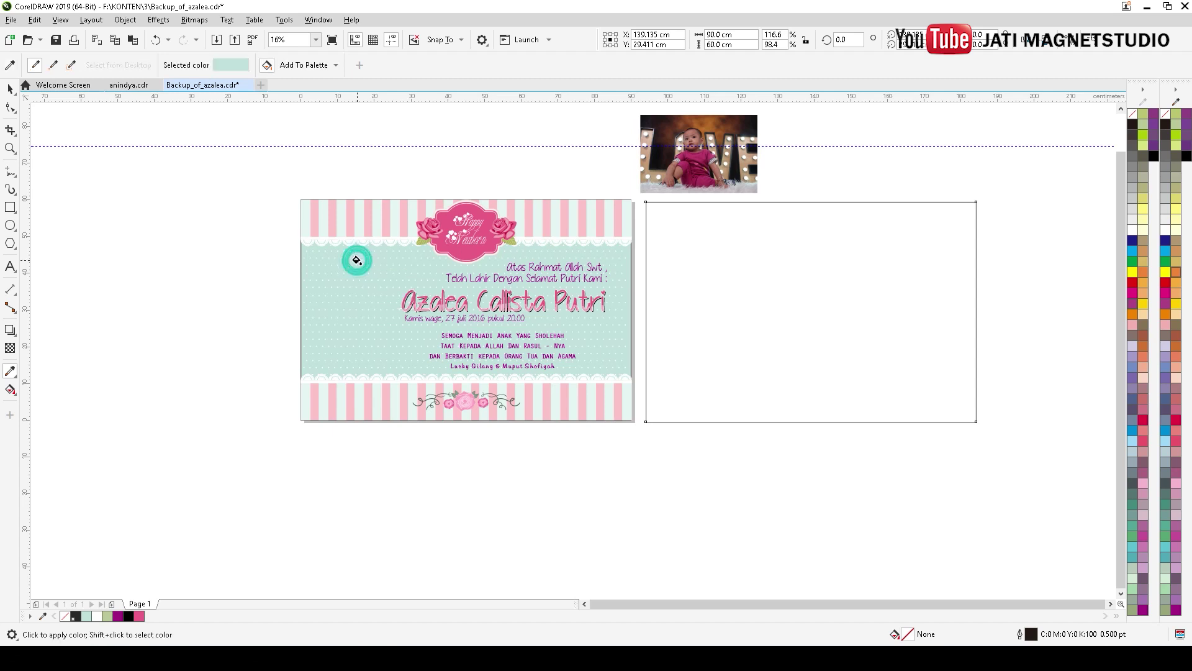
click(737, 245)
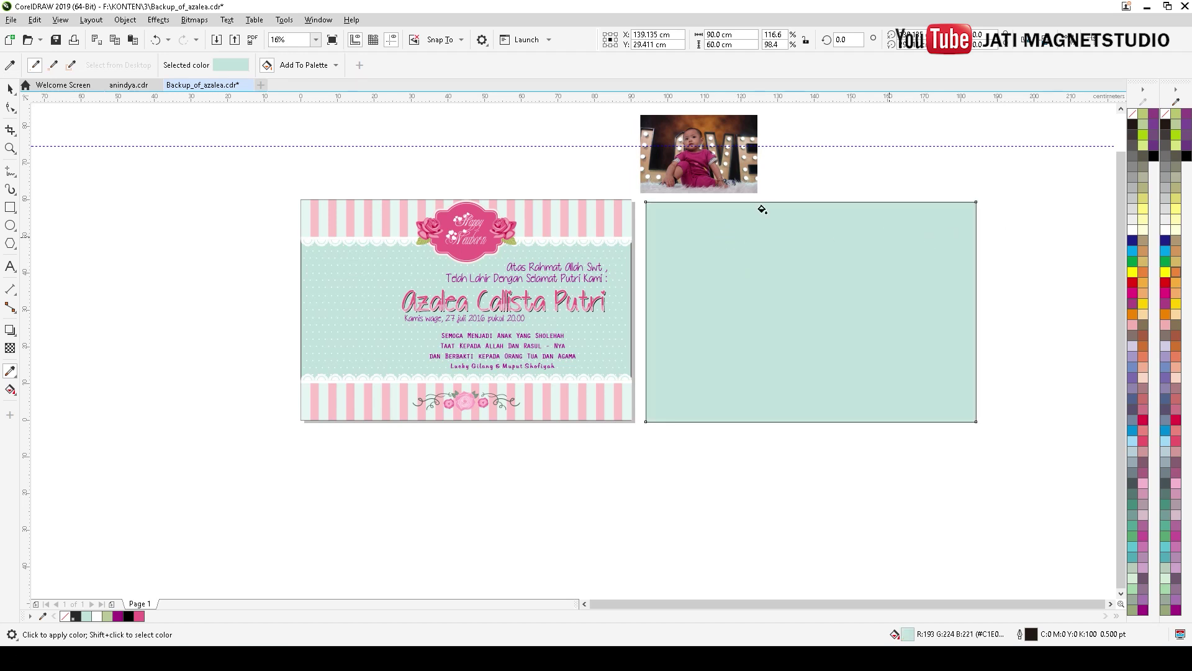
click(10, 89)
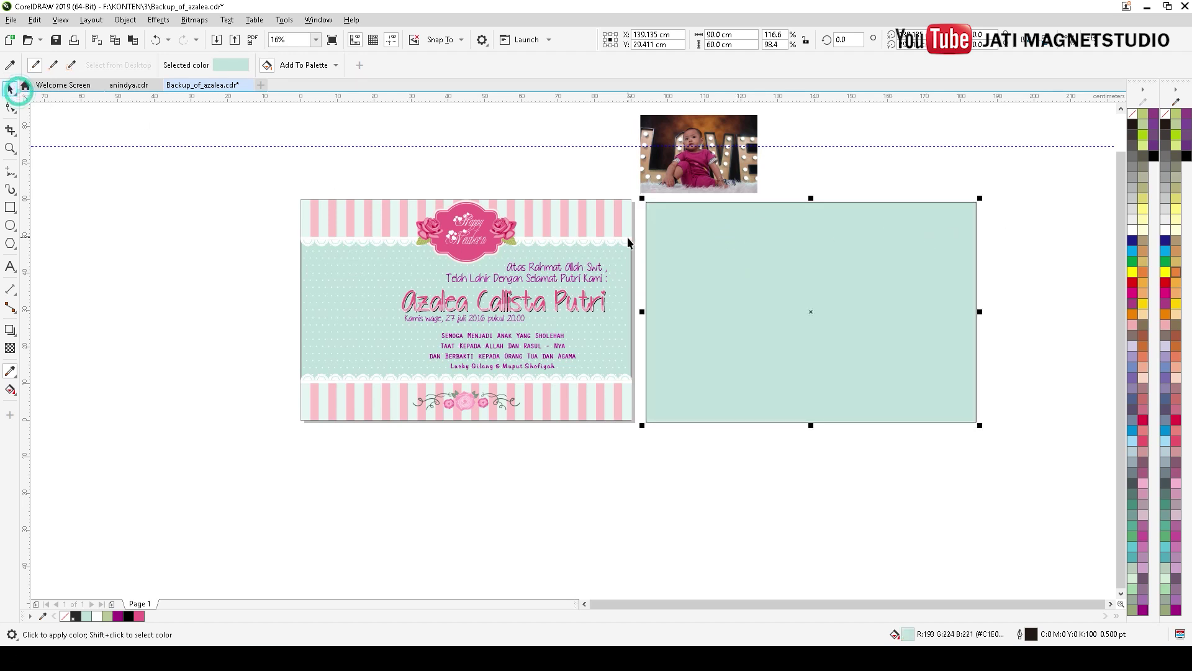
right_click(1133, 113)
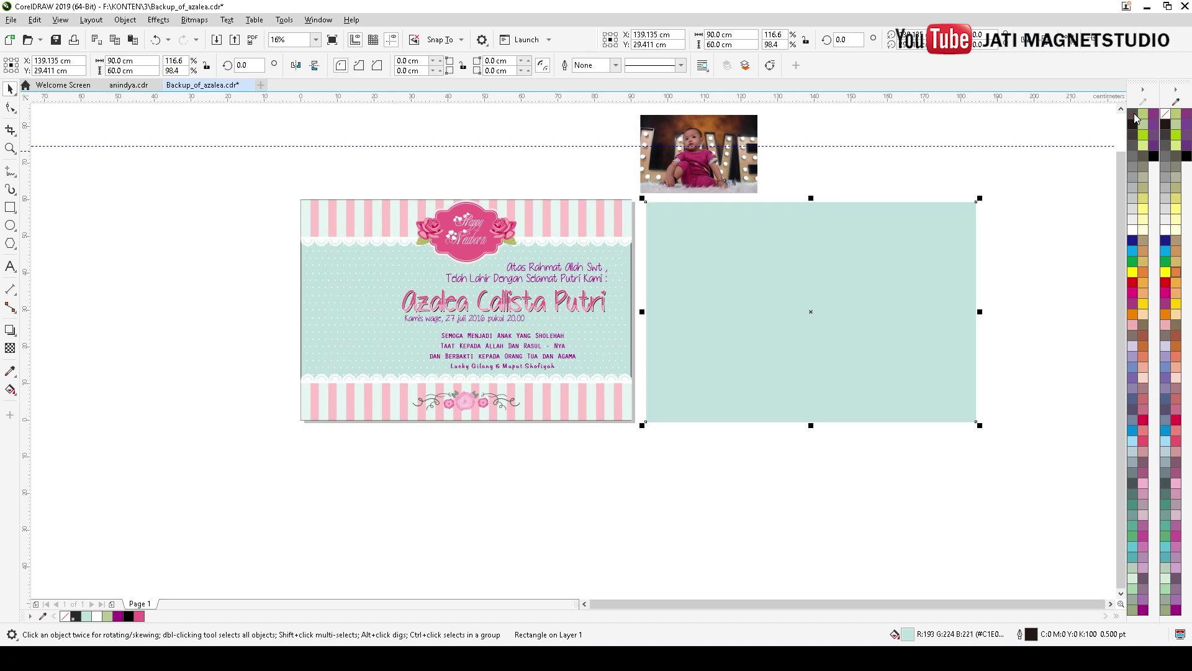
click(1056, 224)
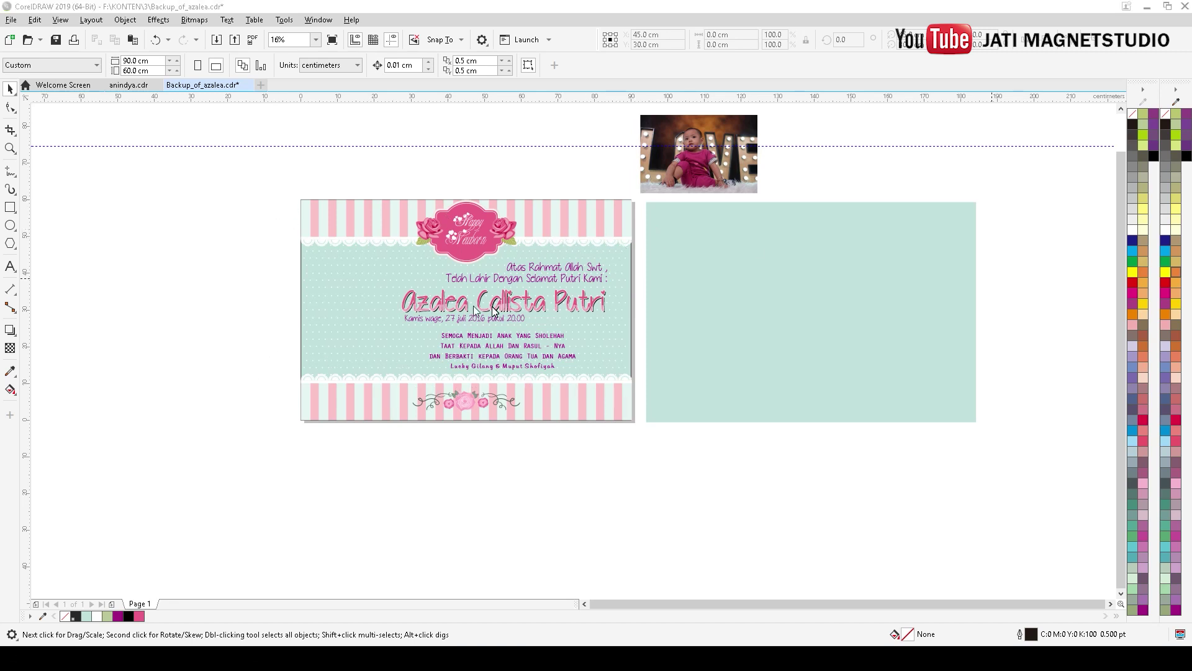
Draw a thin strip rectangle and align it to the mint panel's top-left corner.
click(10, 207)
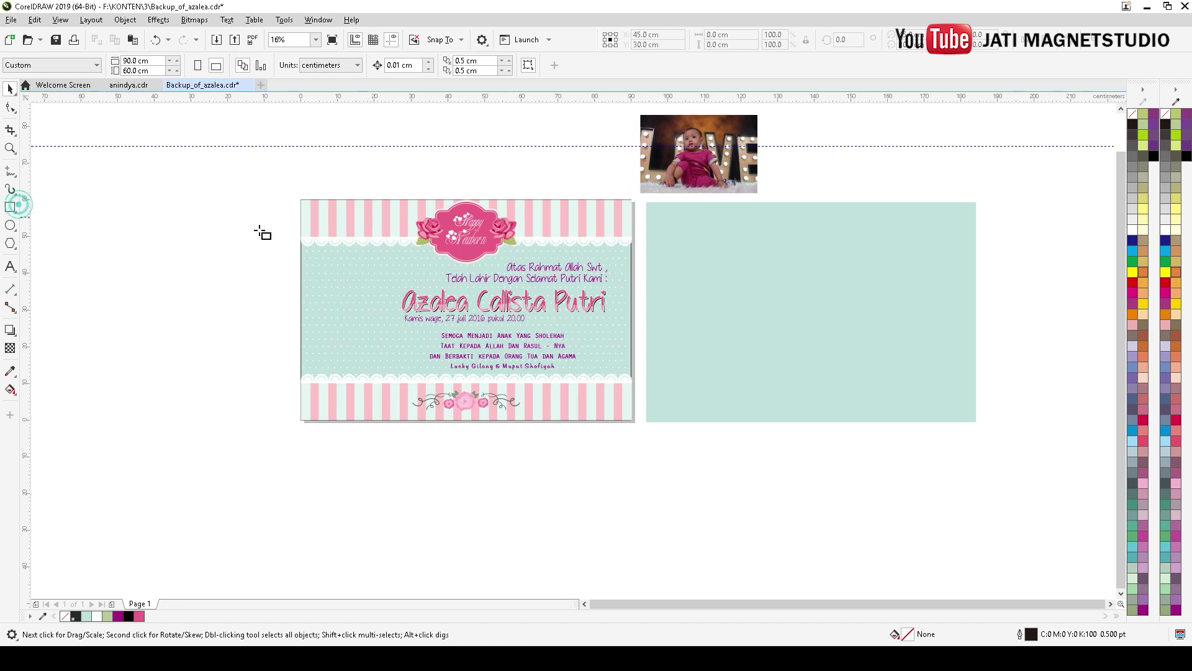
mouse_move(302, 200)
mouse_down()
mouse_move(313, 240)
mouse_move(703, 221)
mouse_move(659, 227)
mouse_up()
click(11, 91)
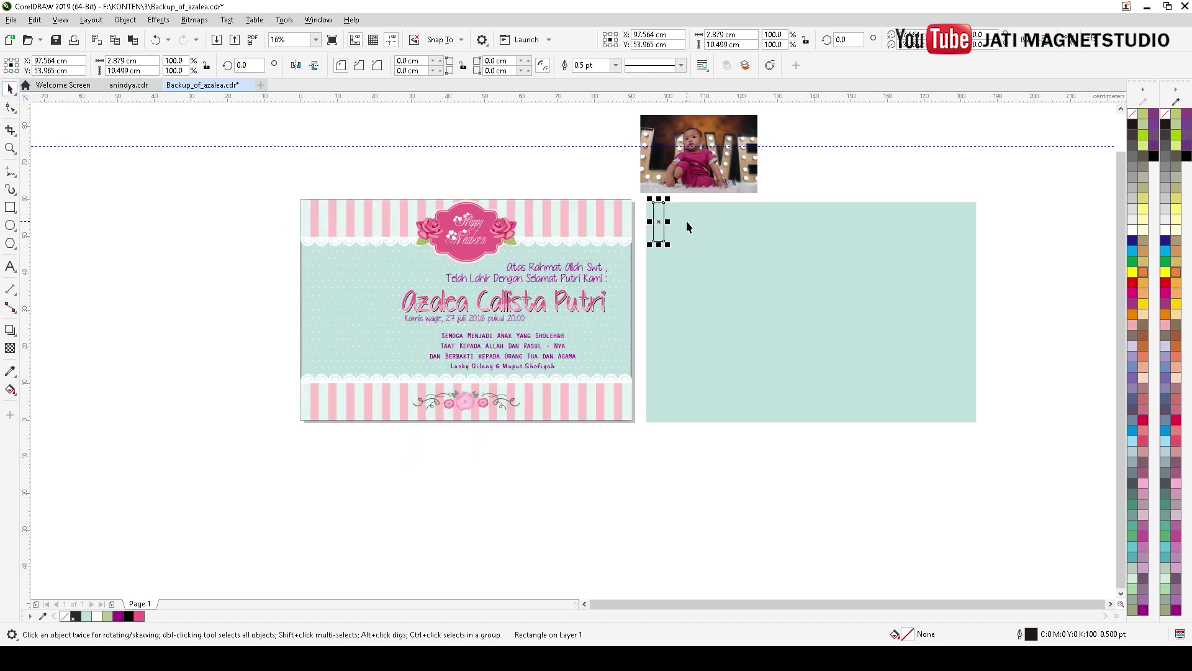
shift+click(687, 221)
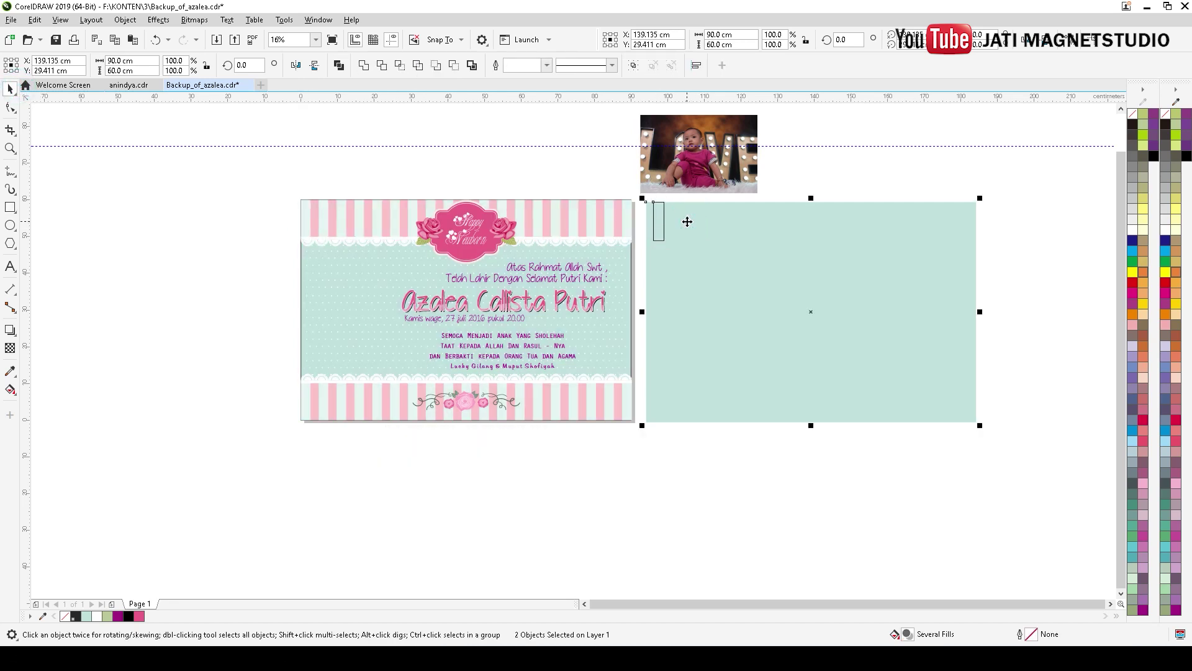
key(r)
key(l)
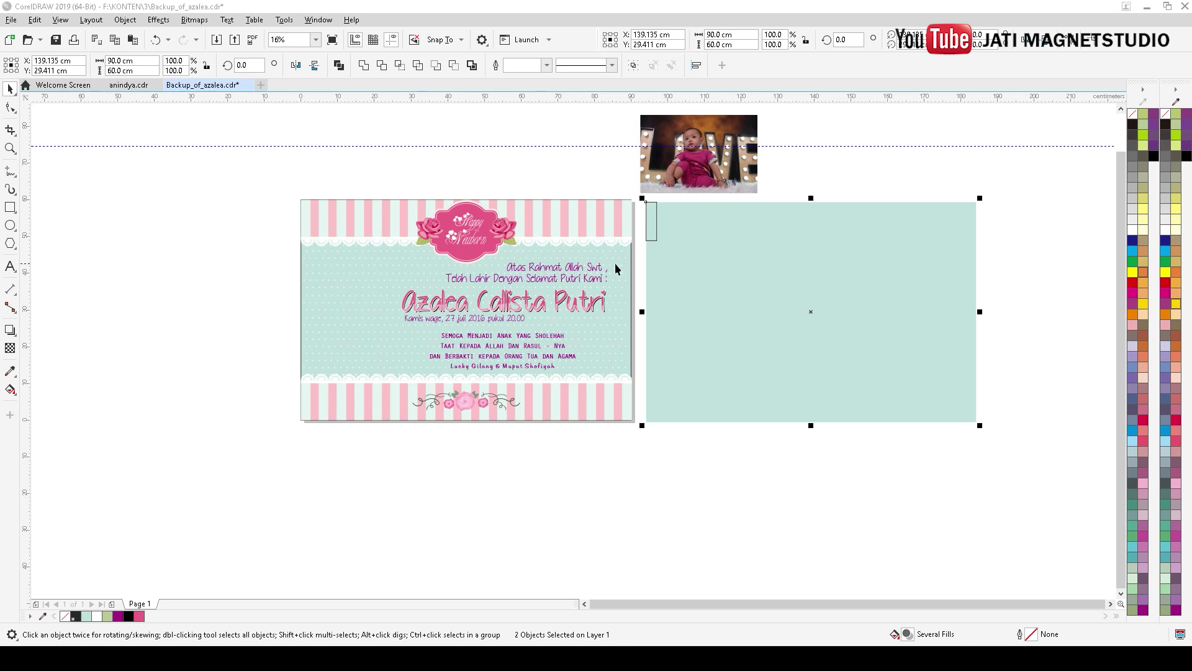
click(669, 204)
click(457, 197)
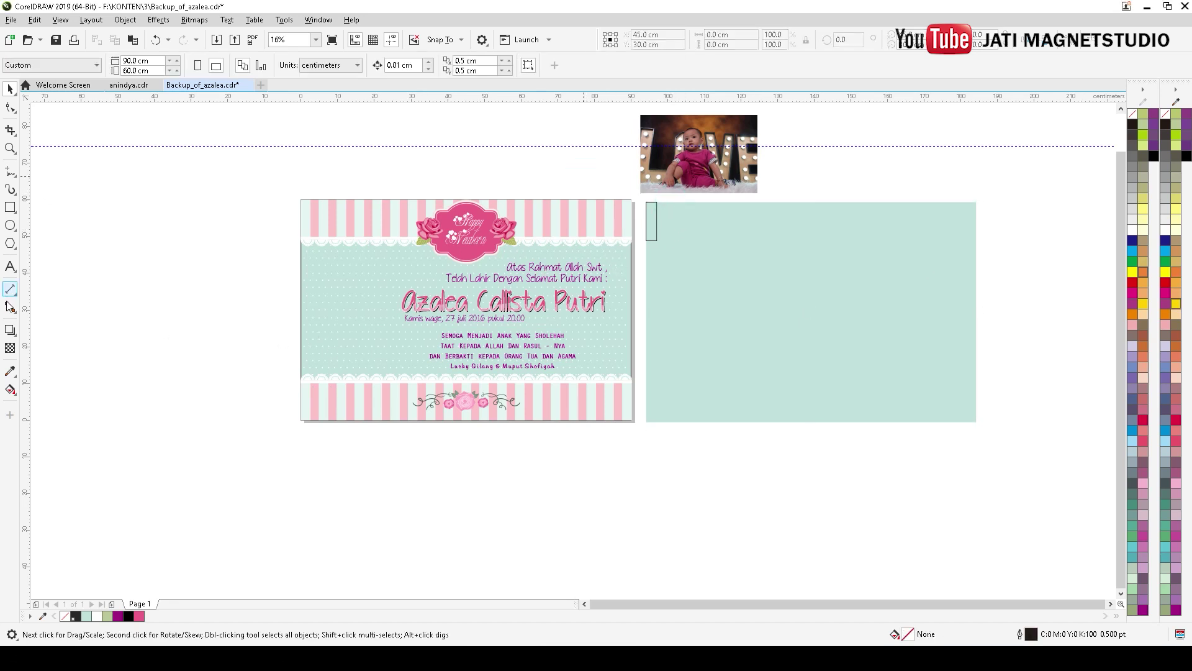
Sample the pale mint stripe colour #E4F4F2 onto the strip and reselect it.
click(10, 370)
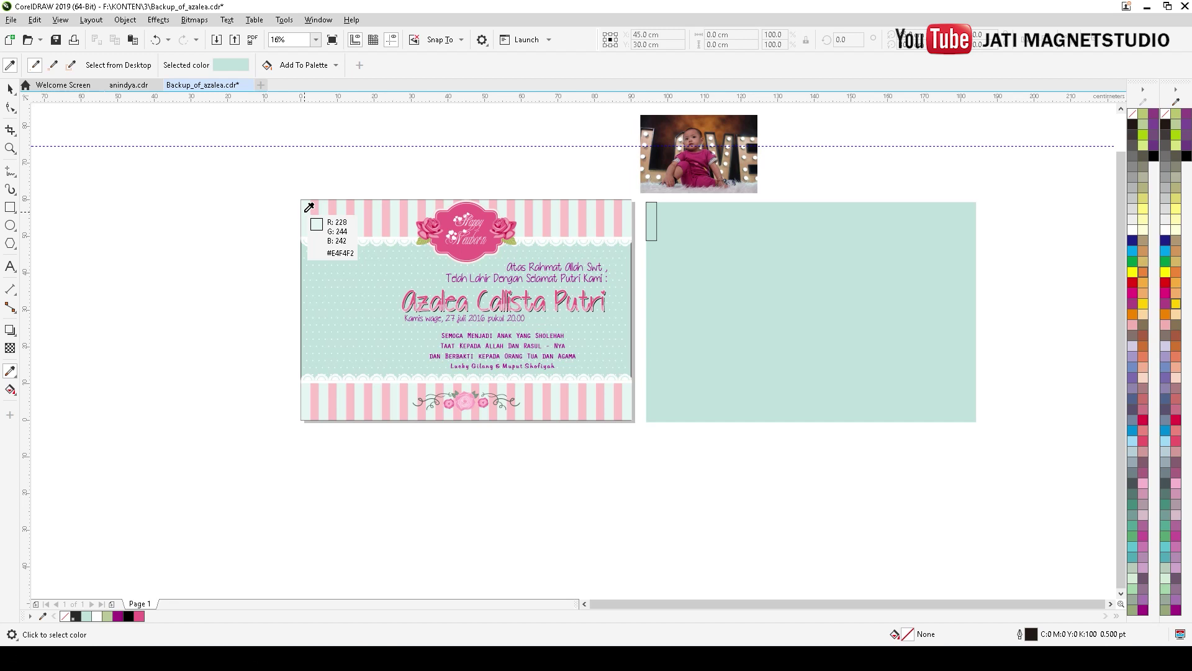
click(306, 211)
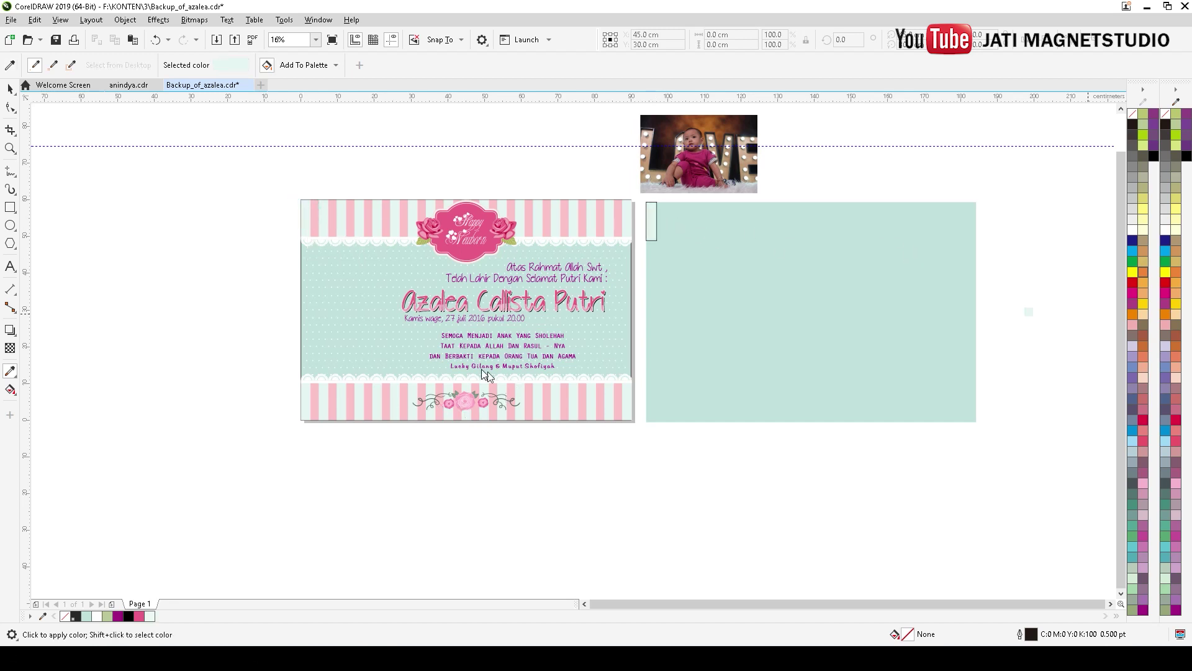
click(11, 91)
drag(660, 236, 662, 245)
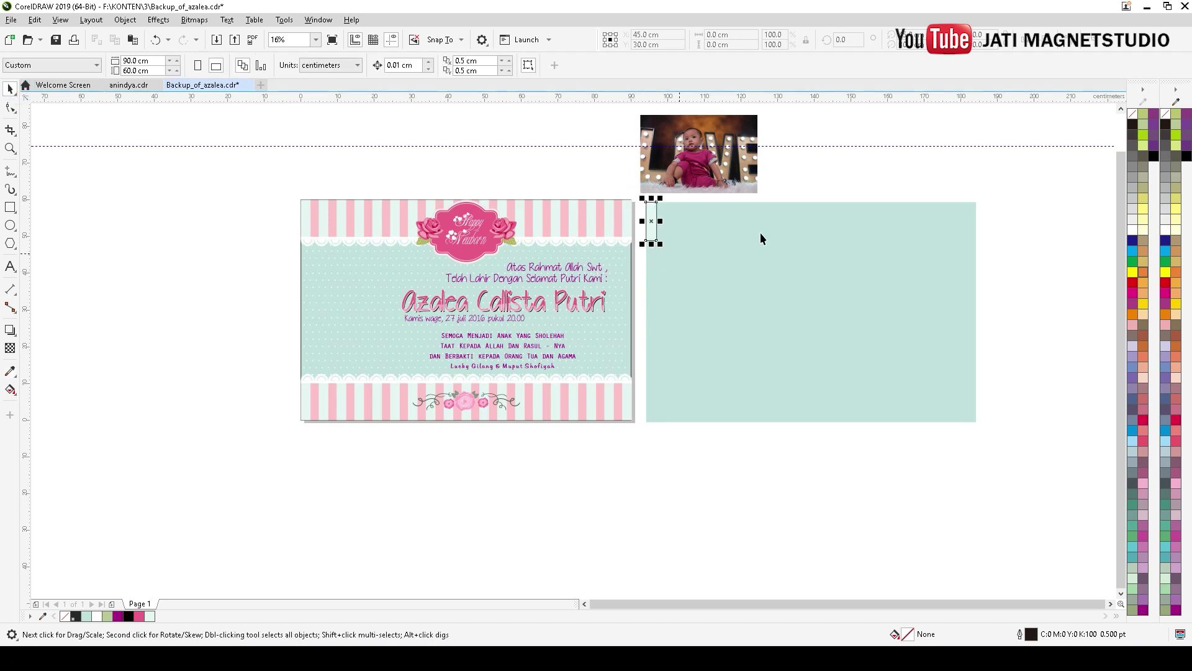
Remove the strip's outline and use the Transform docker to place one copy directly right of it.
right_click(1133, 113)
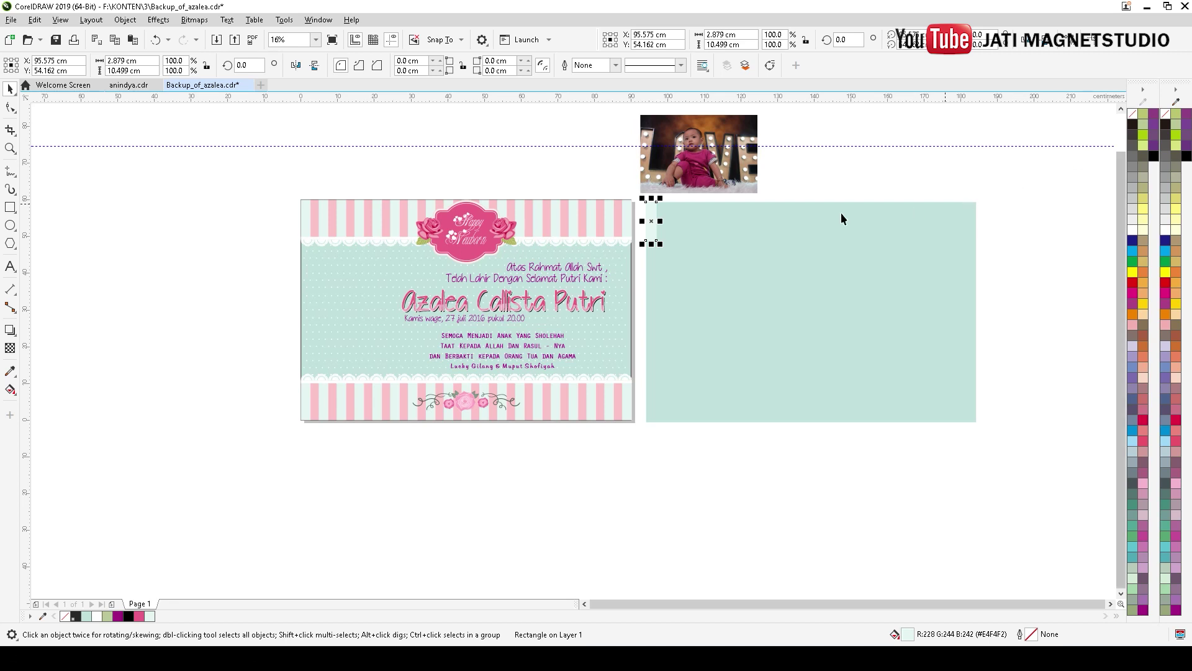
click(311, 21)
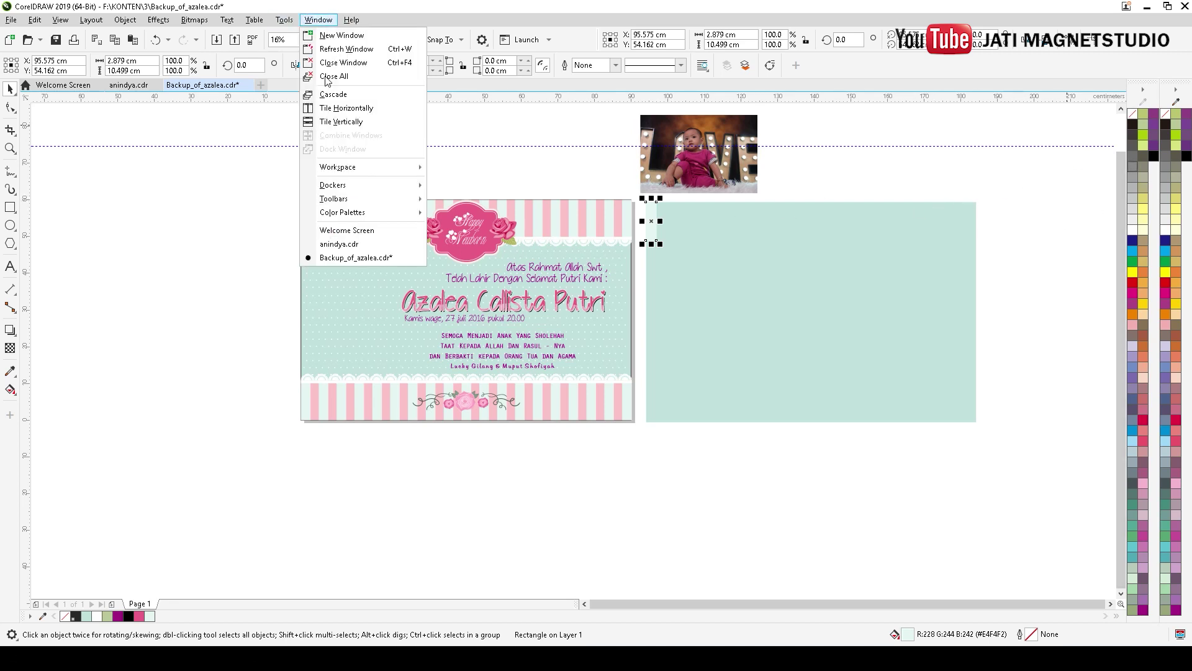
mouse_move(342, 170)
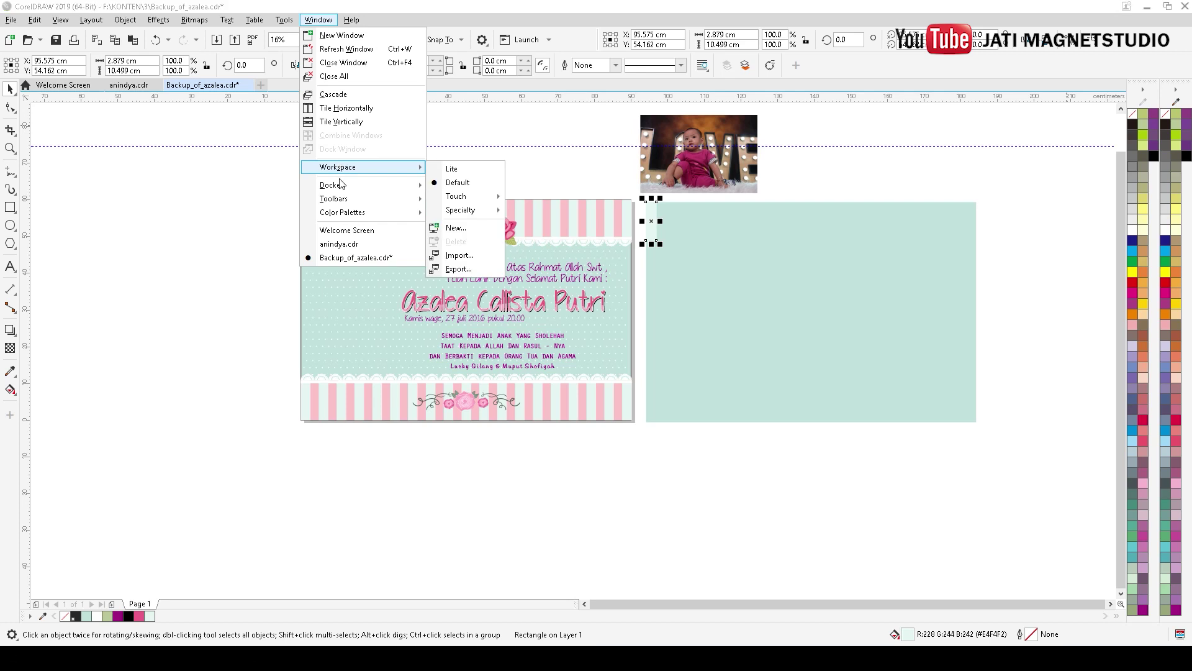
click(341, 188)
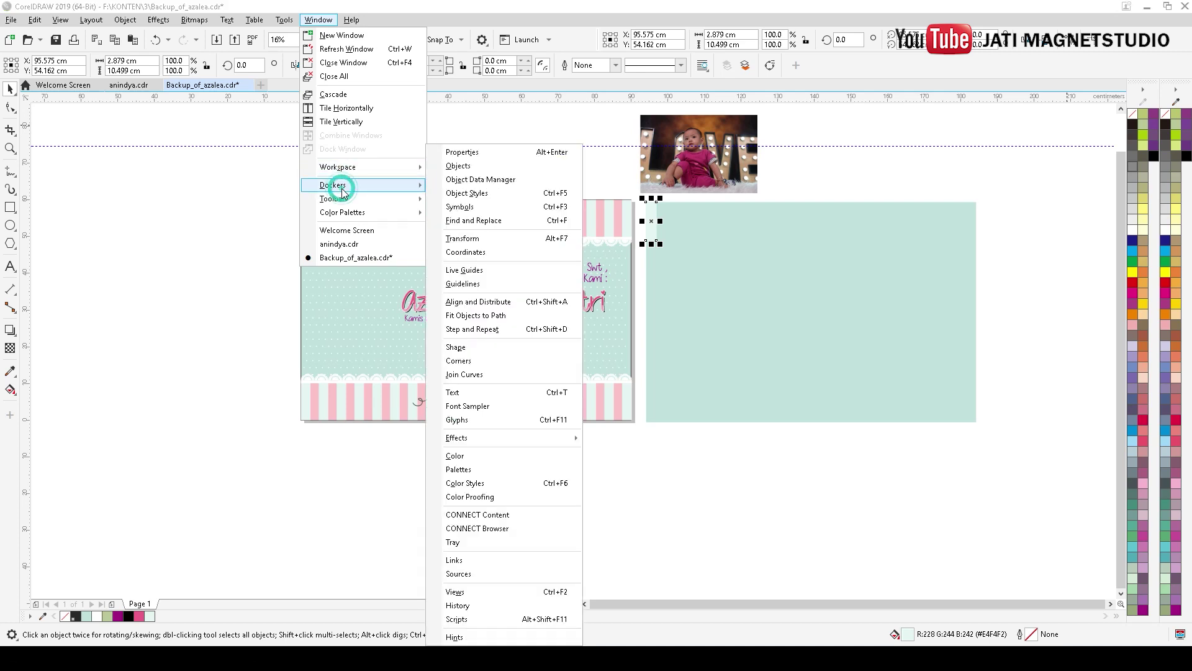
click(470, 238)
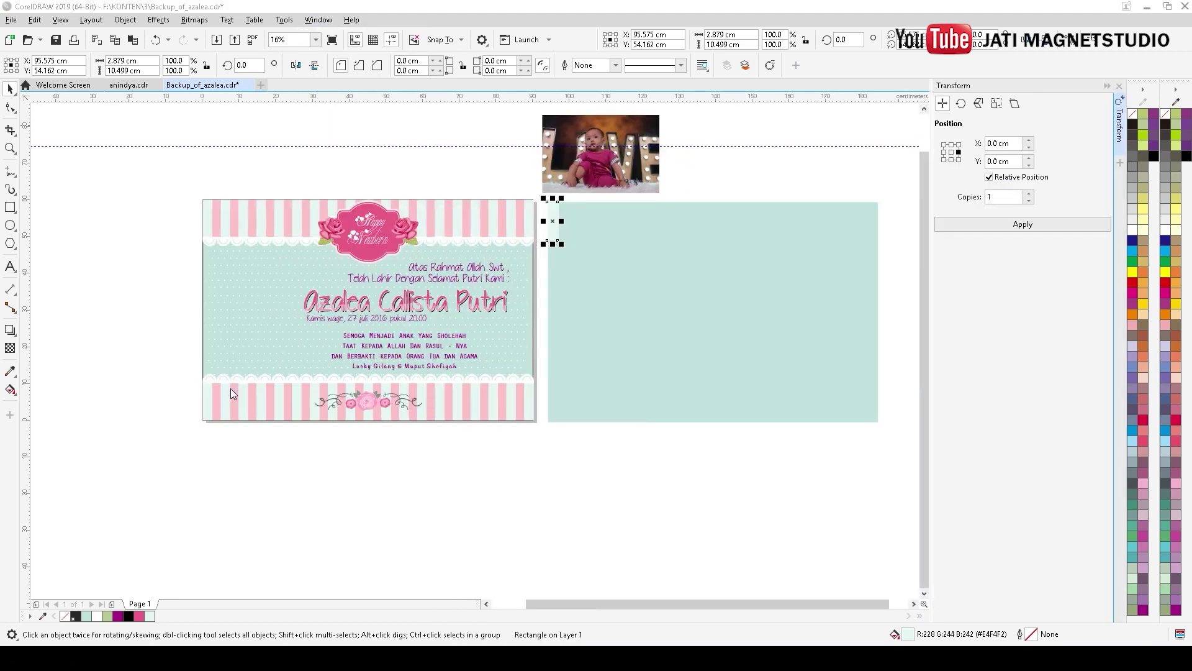
click(951, 159)
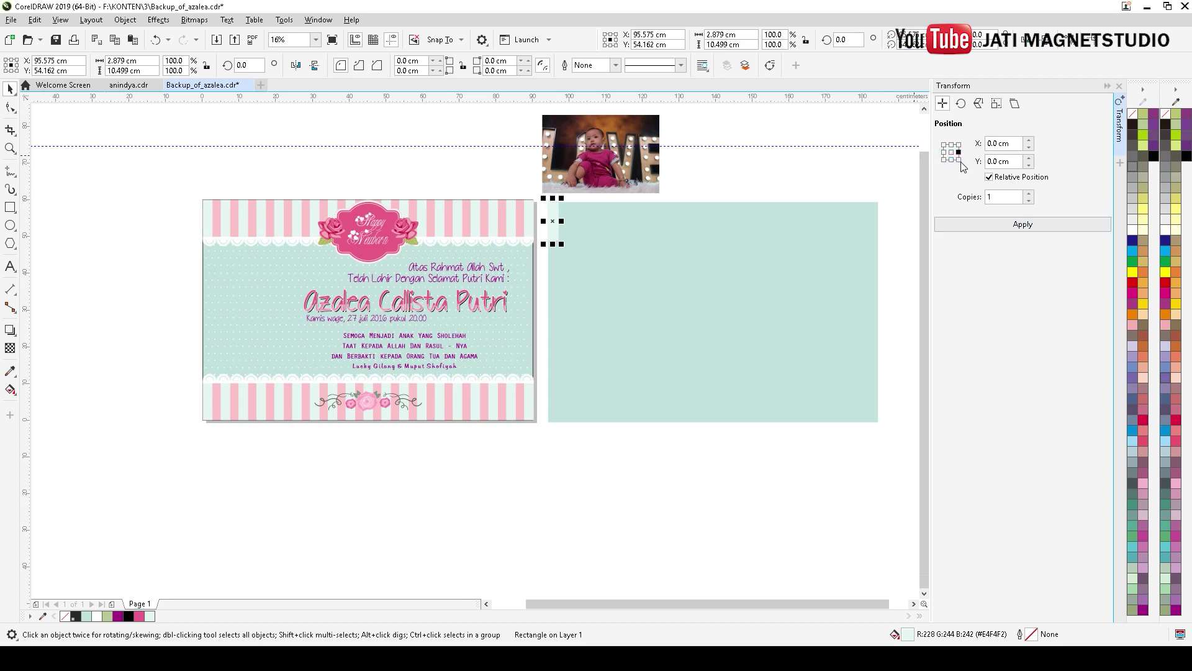
click(953, 161)
click(960, 151)
click(1019, 225)
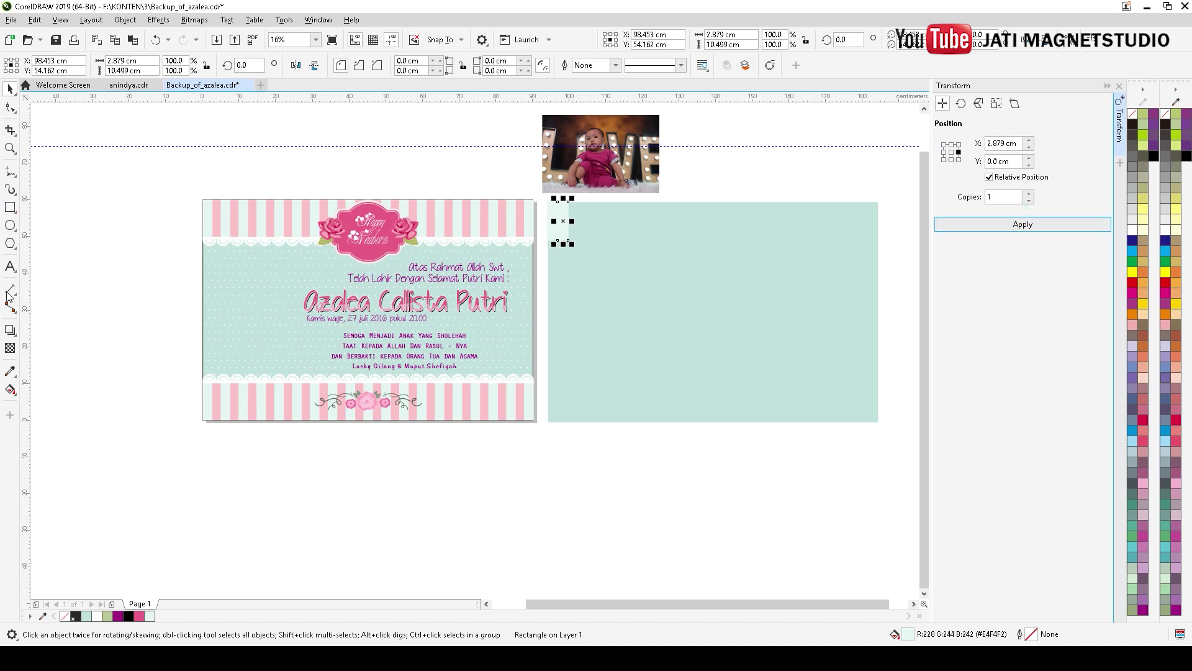
Fill the copied strip with the card's pink #FDC2C8.
click(10, 371)
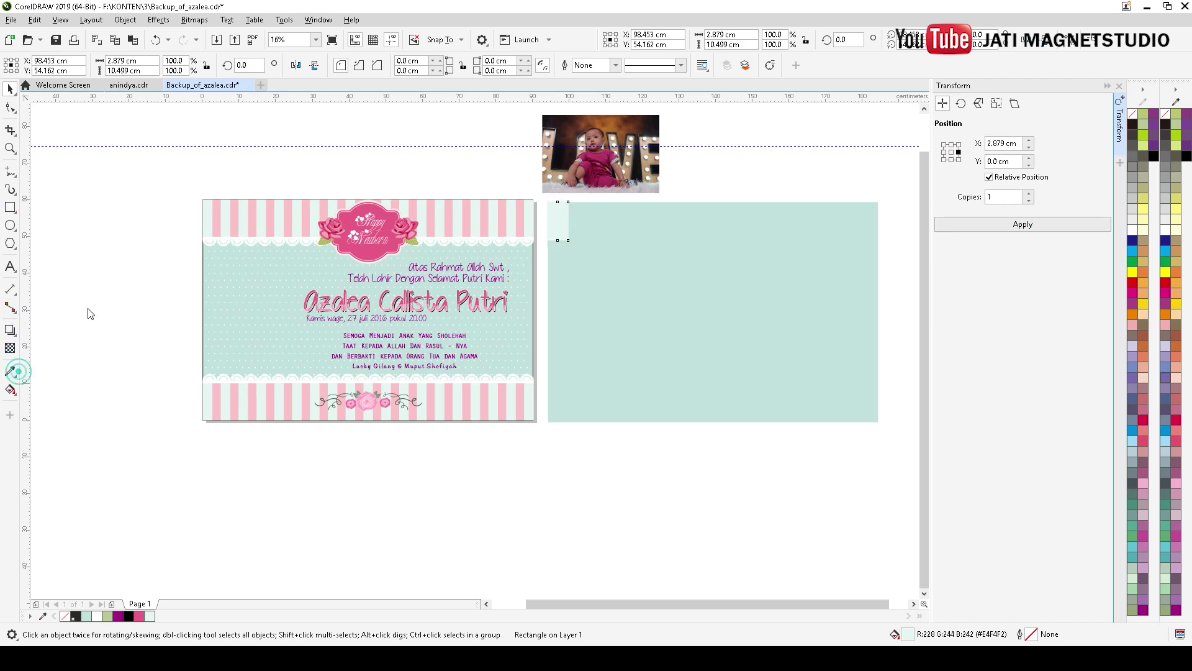
click(215, 203)
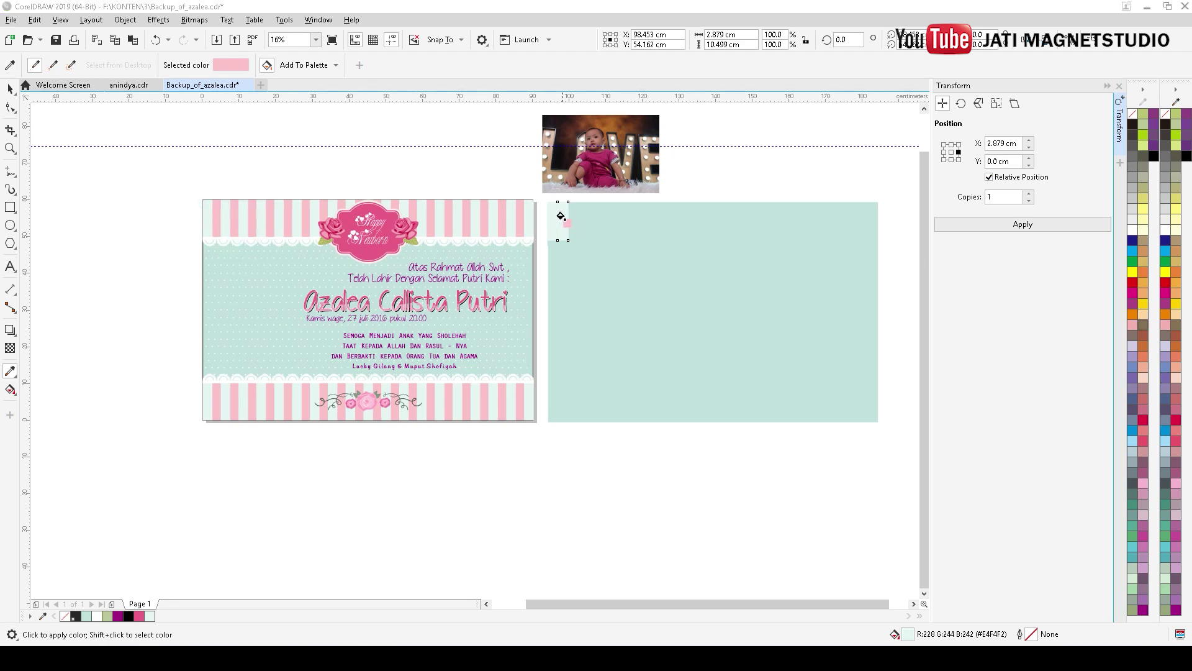
click(558, 216)
click(10, 89)
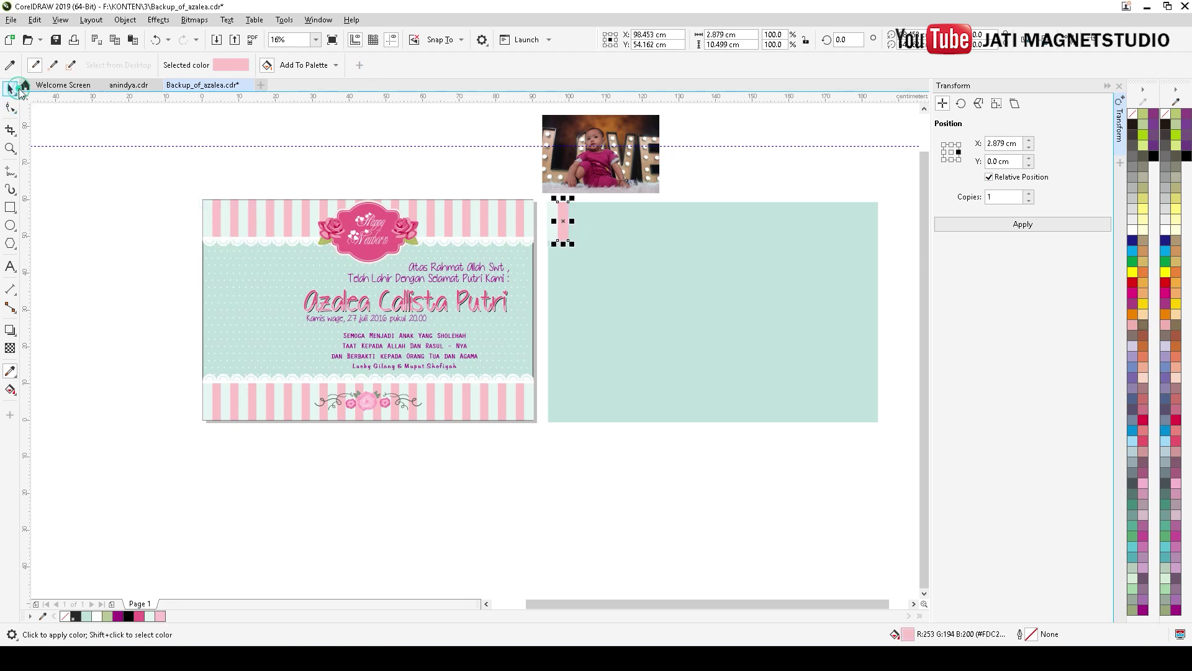
Repeat copies of the pink and mint strip pair across to the panel's right edge.
drag(530, 177, 592, 251)
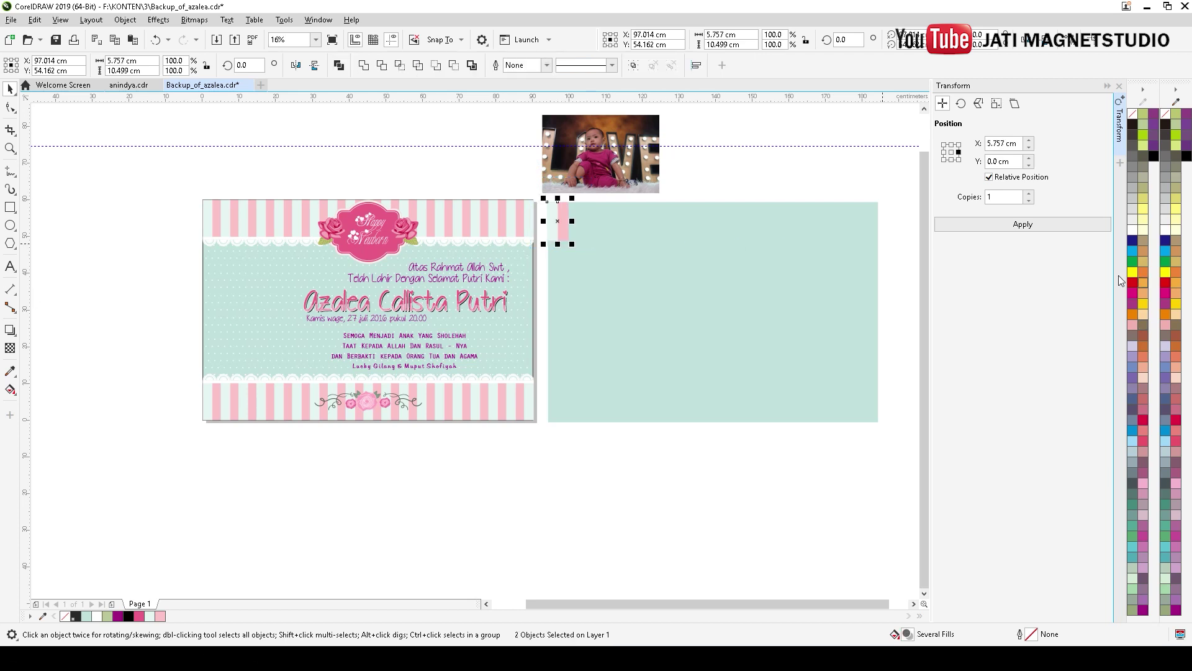
click(1018, 224)
click(1016, 225)
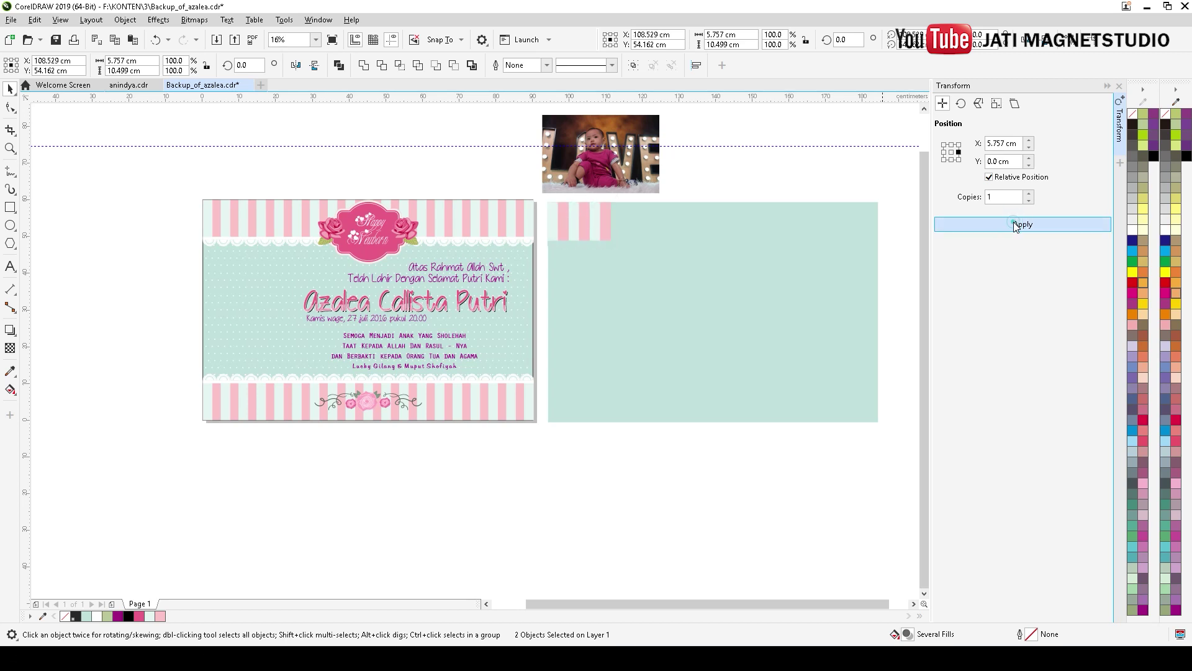
click(1015, 225)
click(1015, 225)
click(1015, 225)
click(1015, 225)
click(1015, 225)
click(1015, 225)
click(1015, 225)
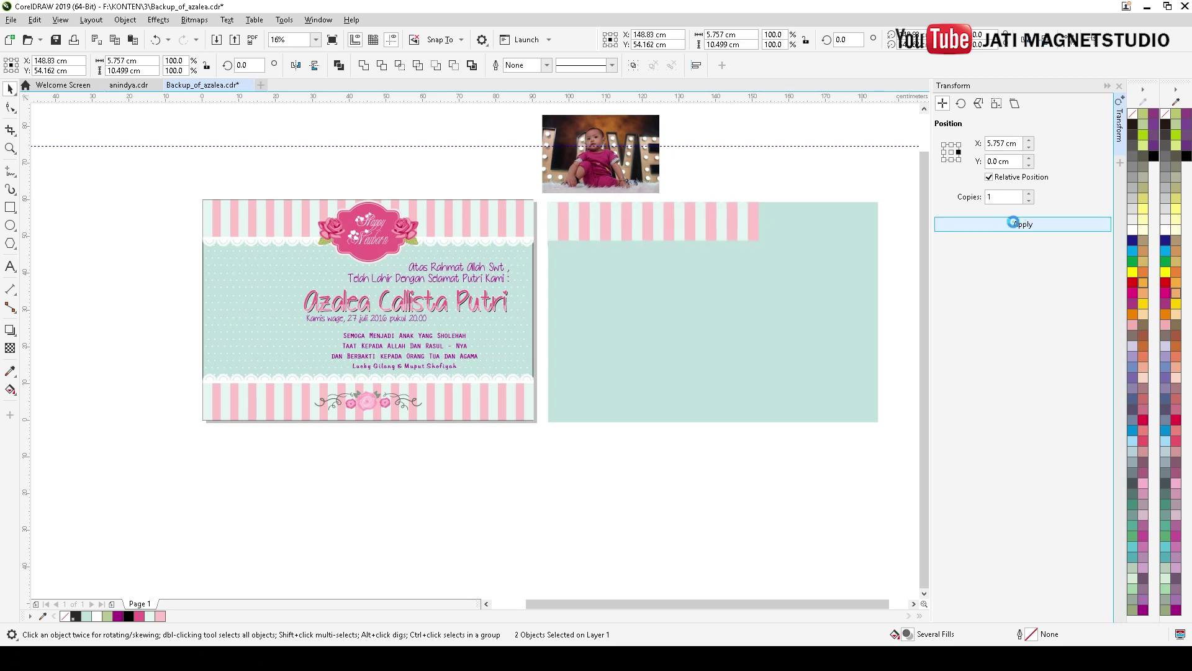
click(1015, 225)
click(1015, 225)
click(1015, 224)
click(1015, 225)
click(1016, 225)
click(1016, 224)
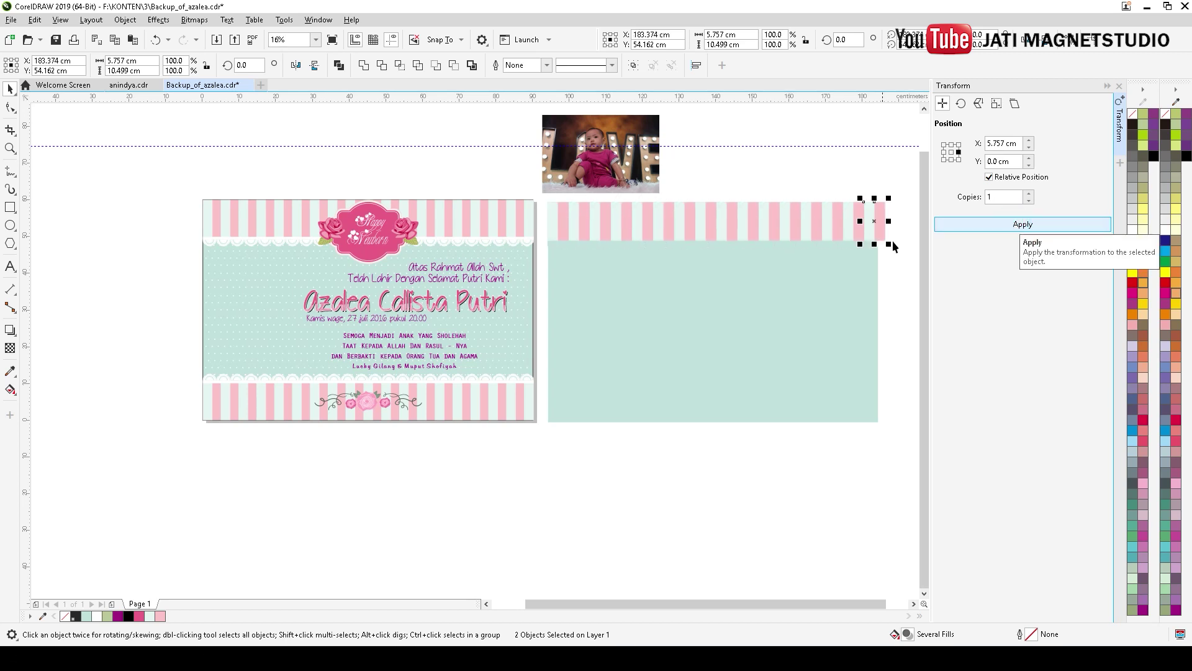
Resize the stripe row to 90 cm, group it, and centre it on the mint background.
drag(825, 269, 794, 292)
click(873, 214)
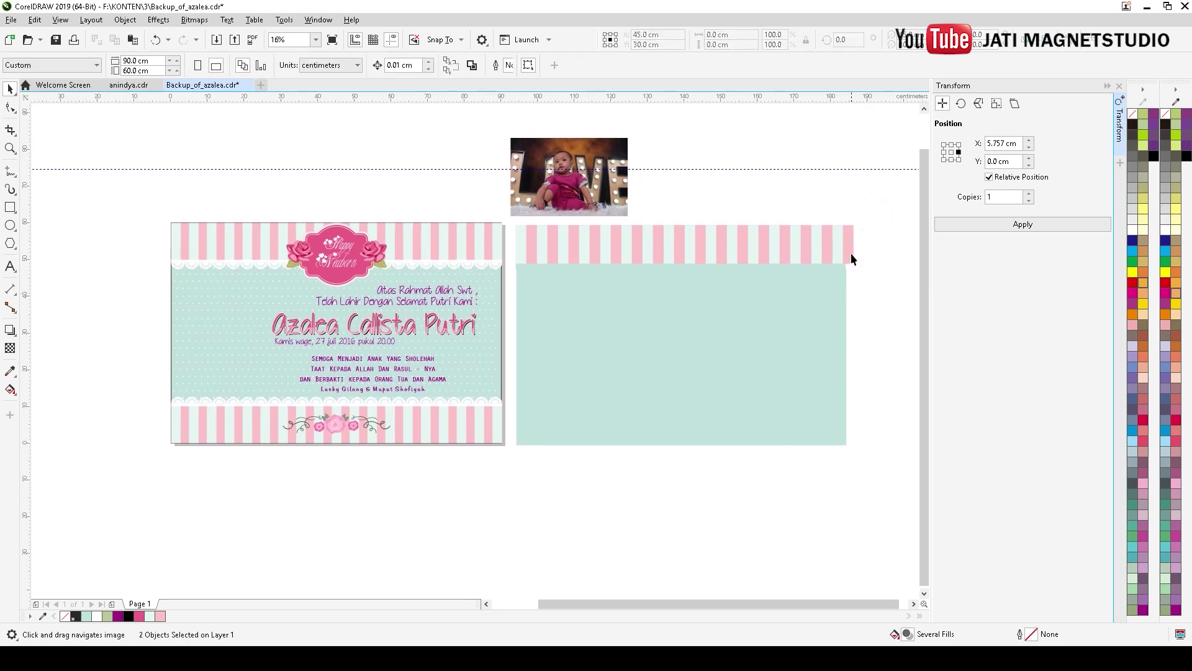
drag(870, 272, 504, 215)
drag(858, 243, 851, 245)
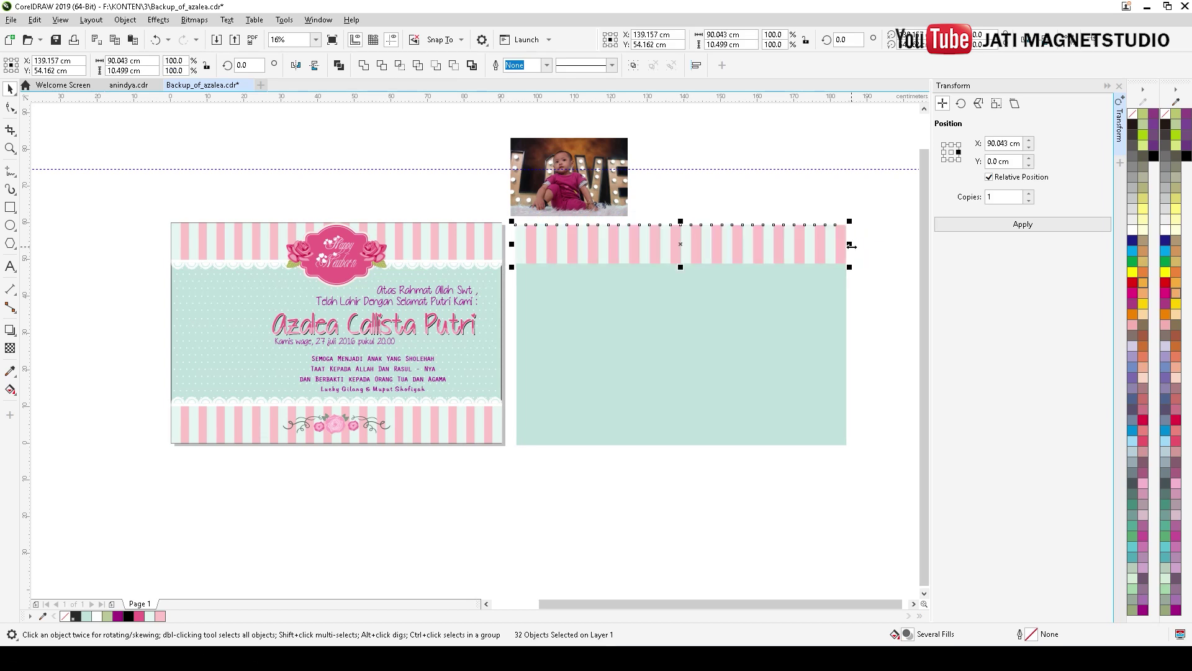
double_click(153, 63)
text(90)
key(Return)
key(ctrl+g)
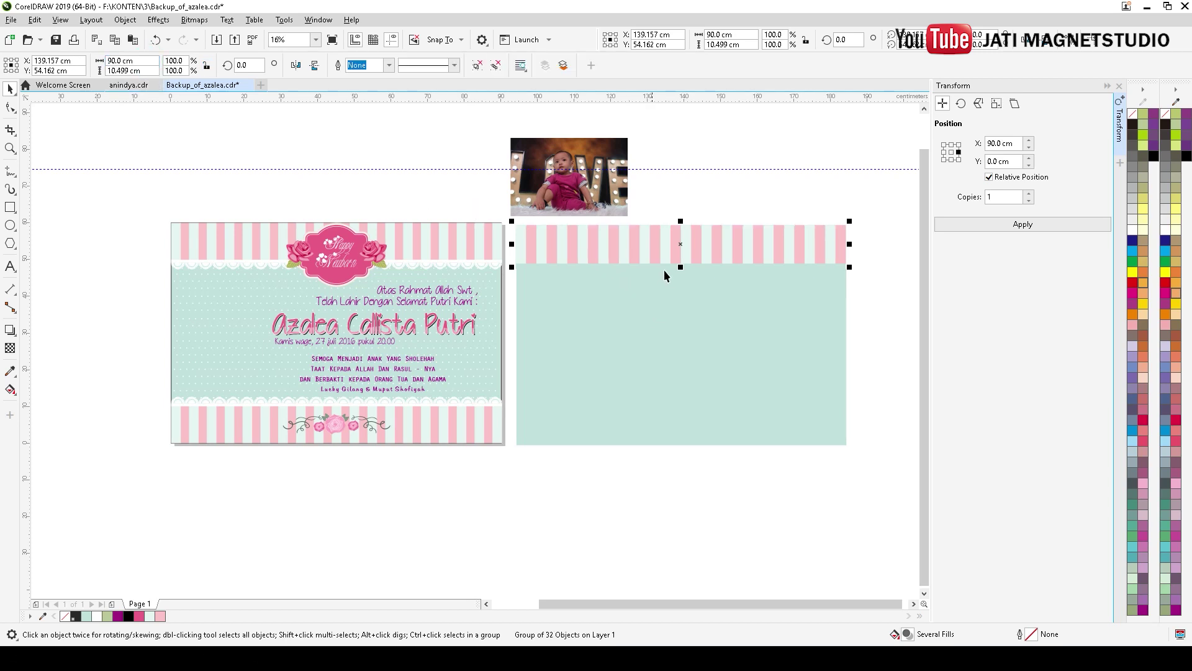
shift+click(698, 333)
key(c)
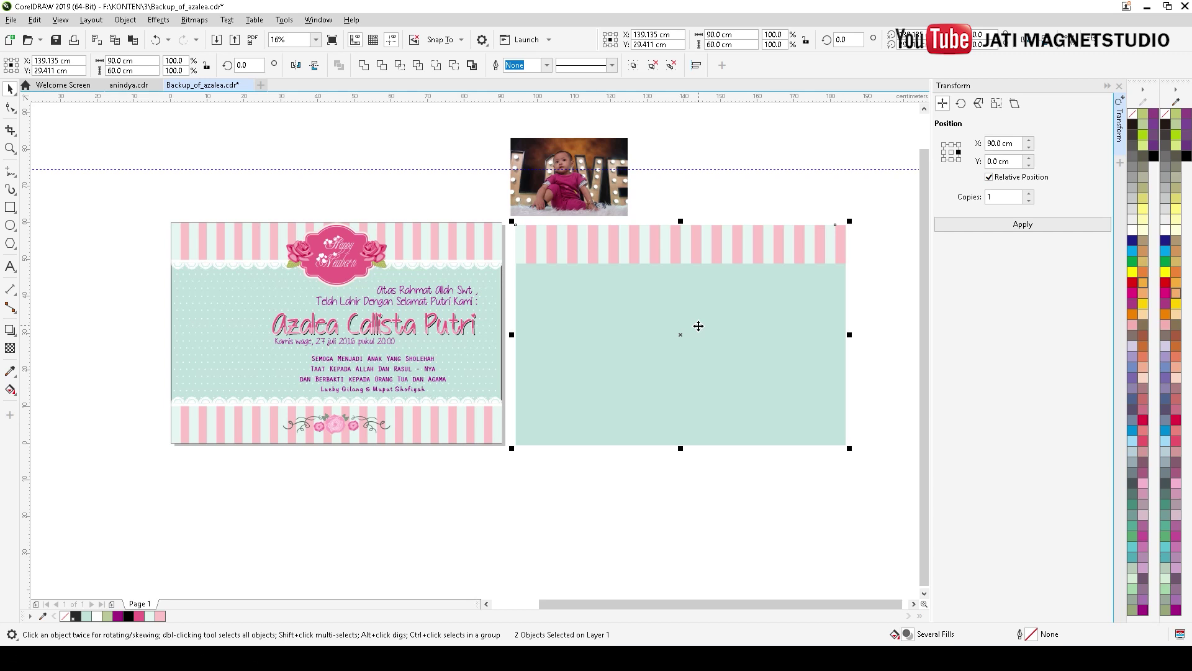
click(710, 205)
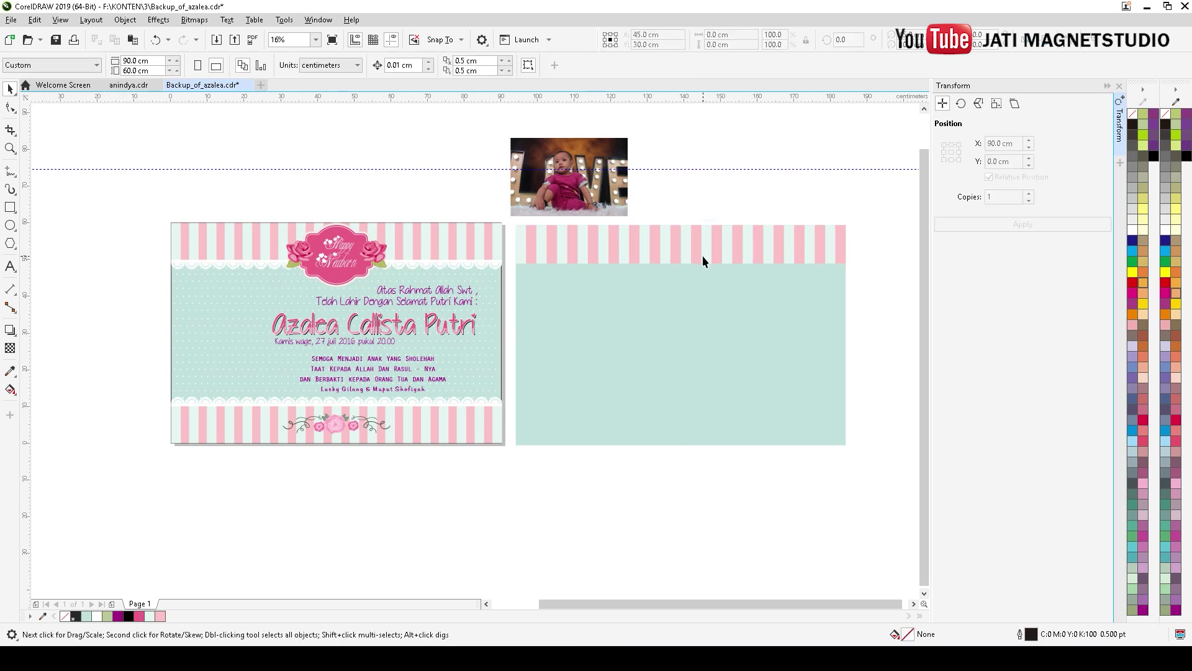
Copy the striped band downward and bottom-align it with the mint panel.
click(705, 250)
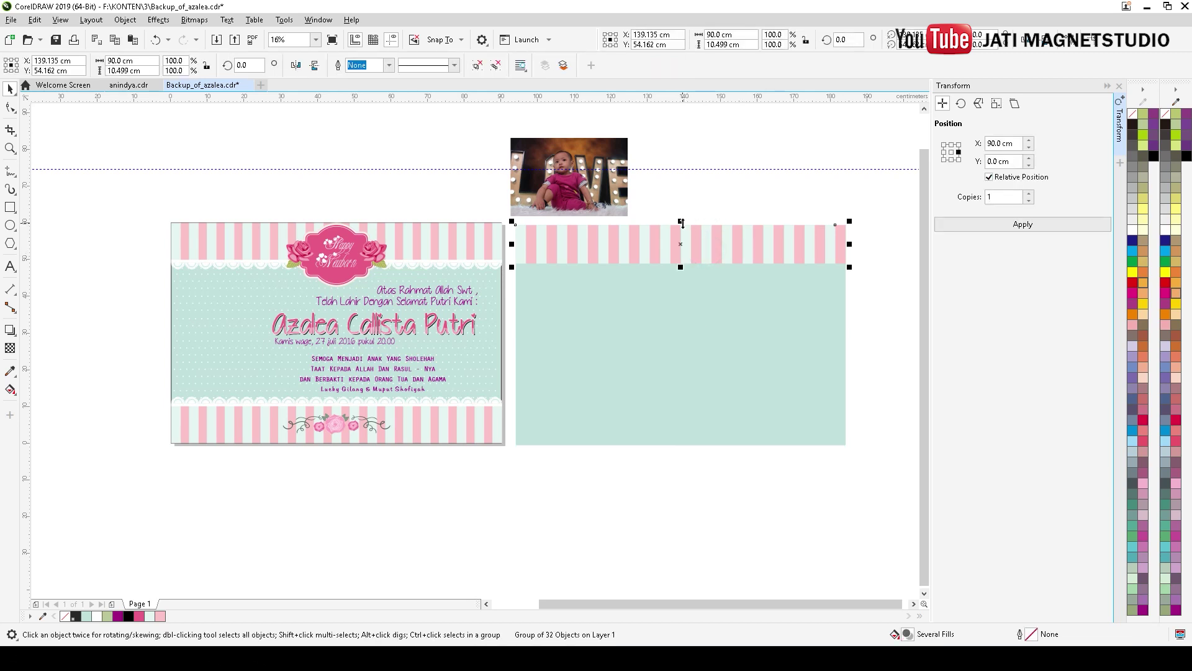
click(951, 159)
click(975, 225)
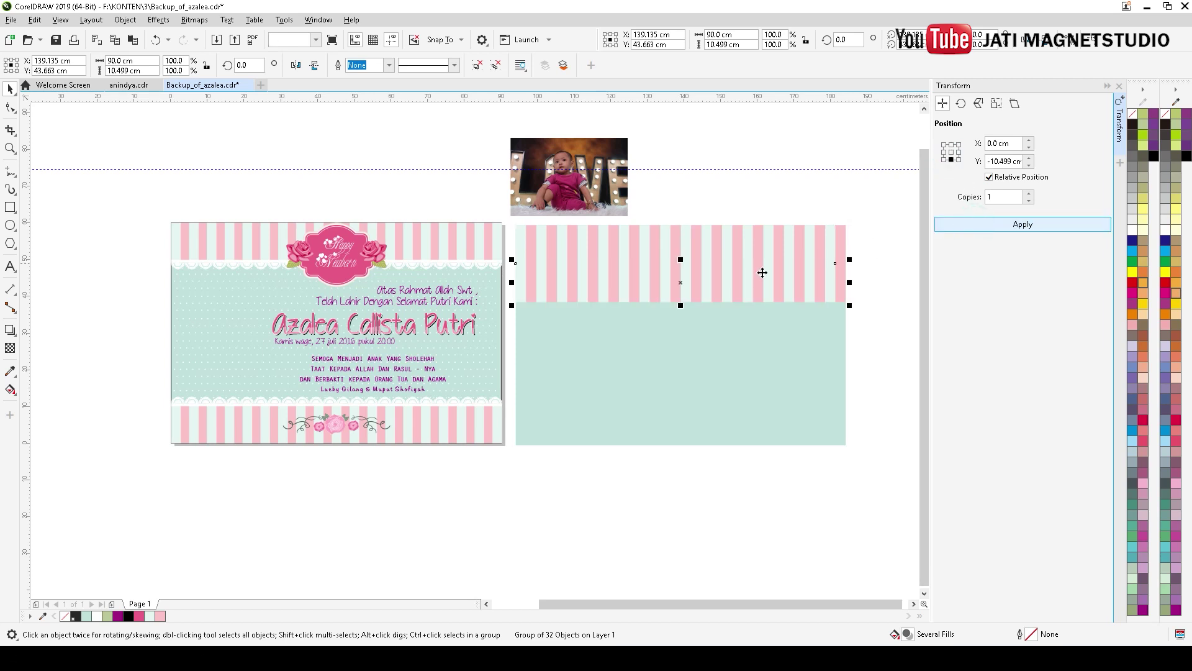
drag(755, 280, 759, 323)
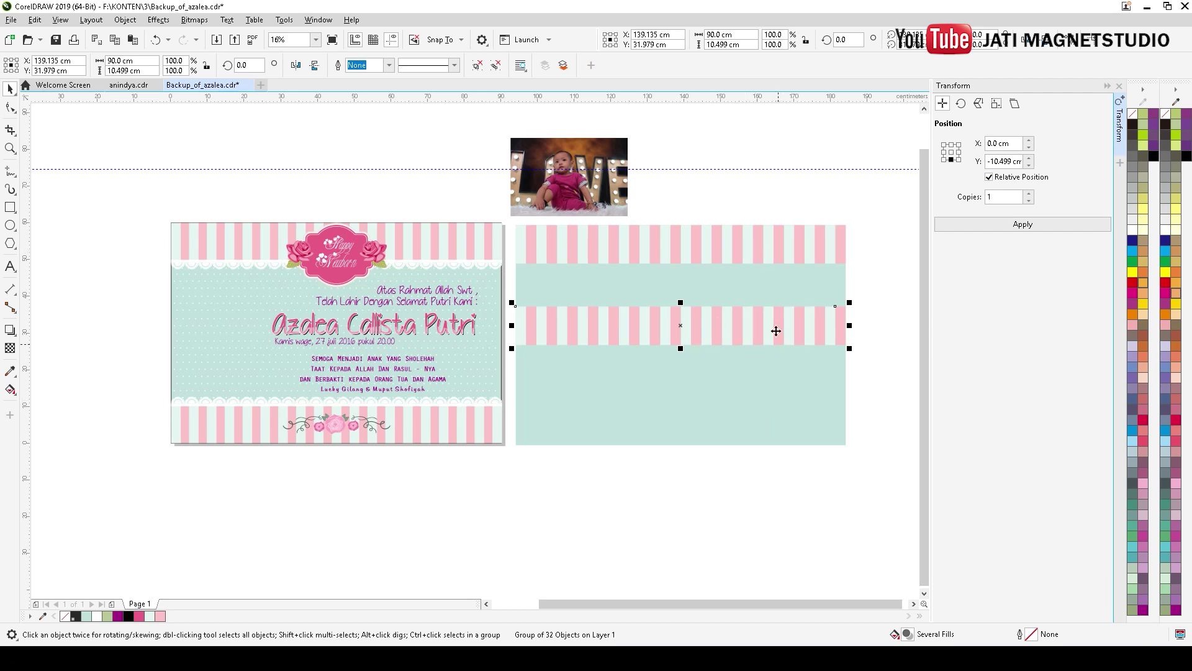
click(750, 321)
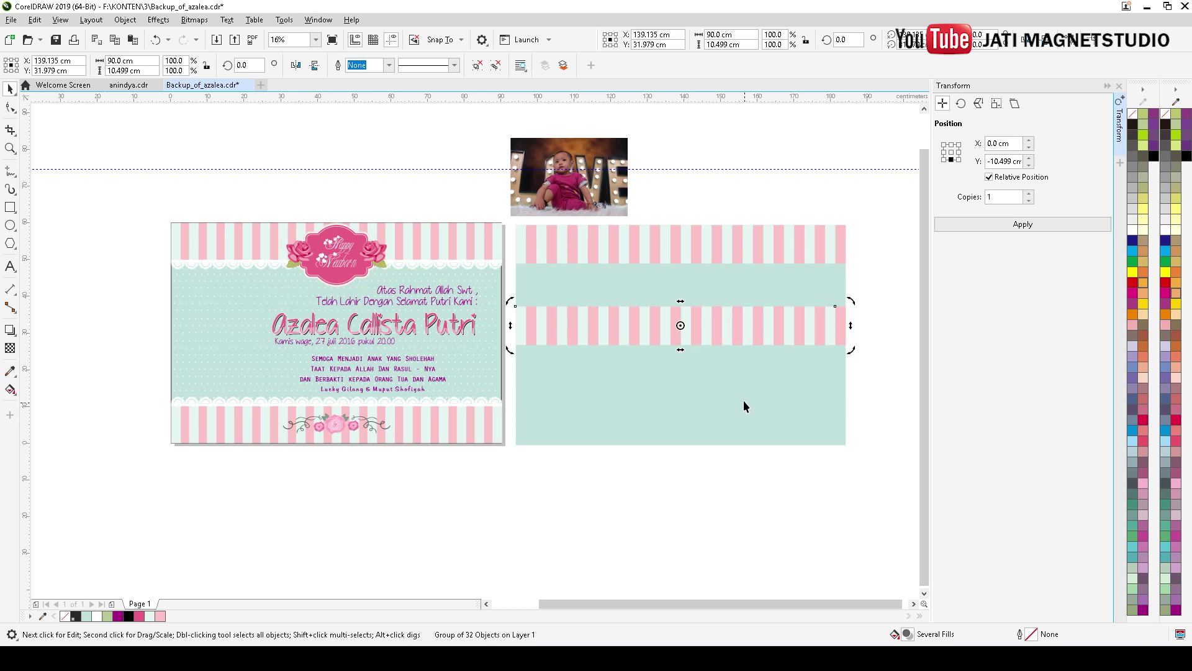
shift+click(740, 382)
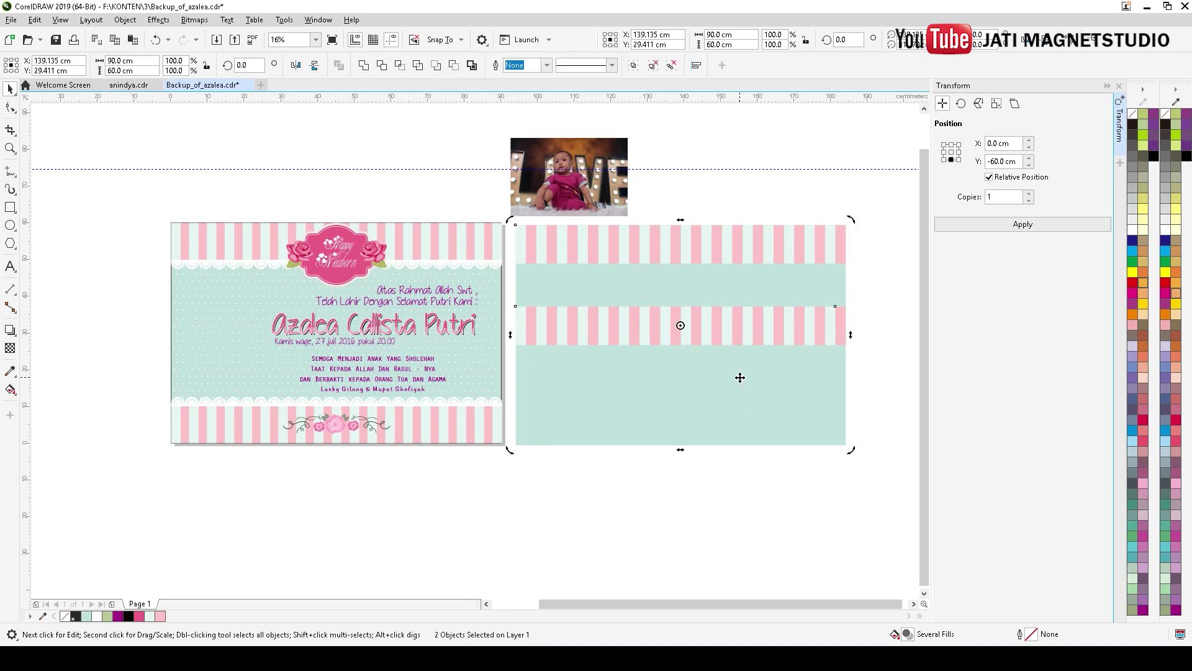
key(b)
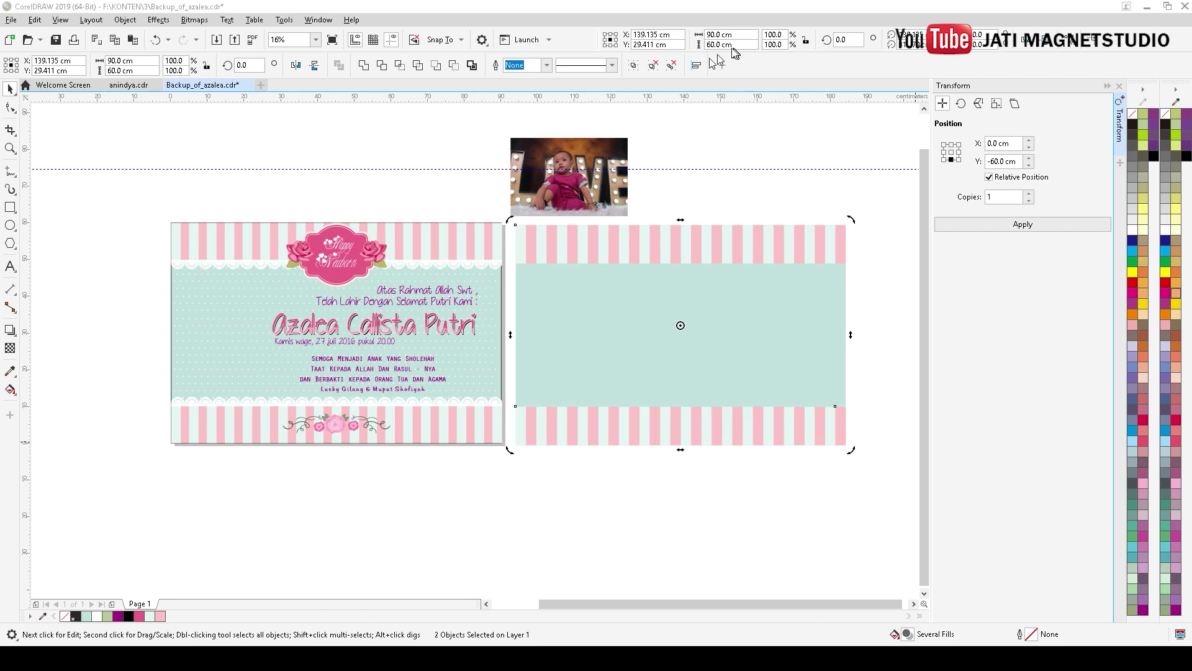
Lift the left card's striped header off and set it back in place.
click(336, 255)
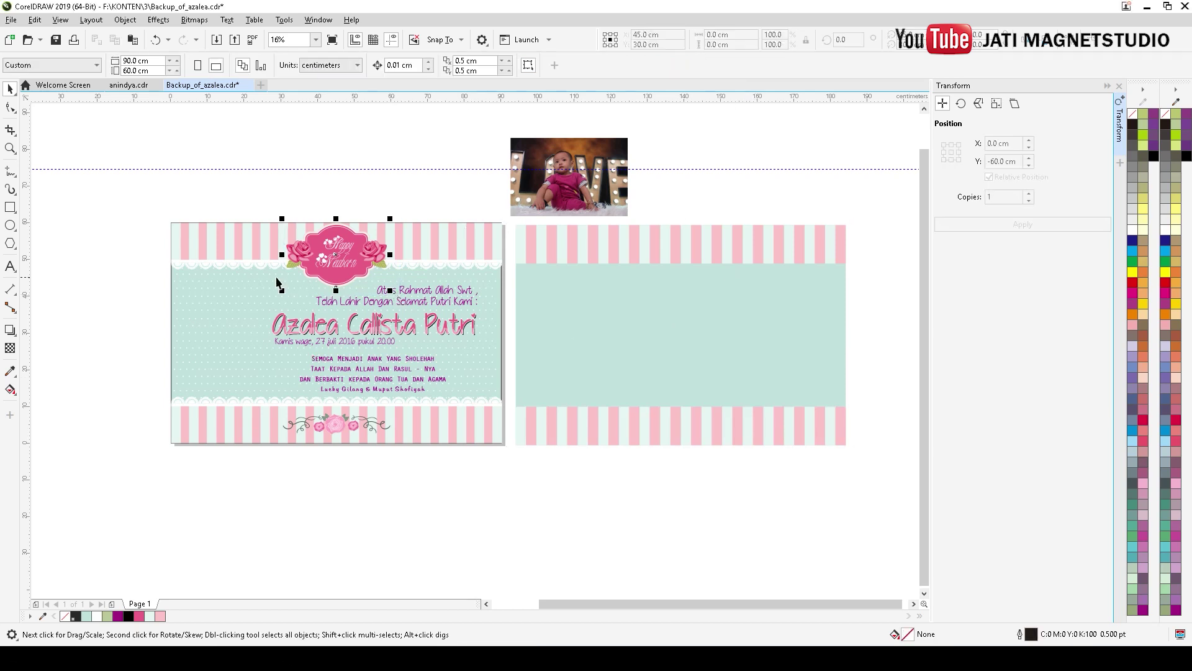
click(237, 264)
drag(237, 264, 250, 165)
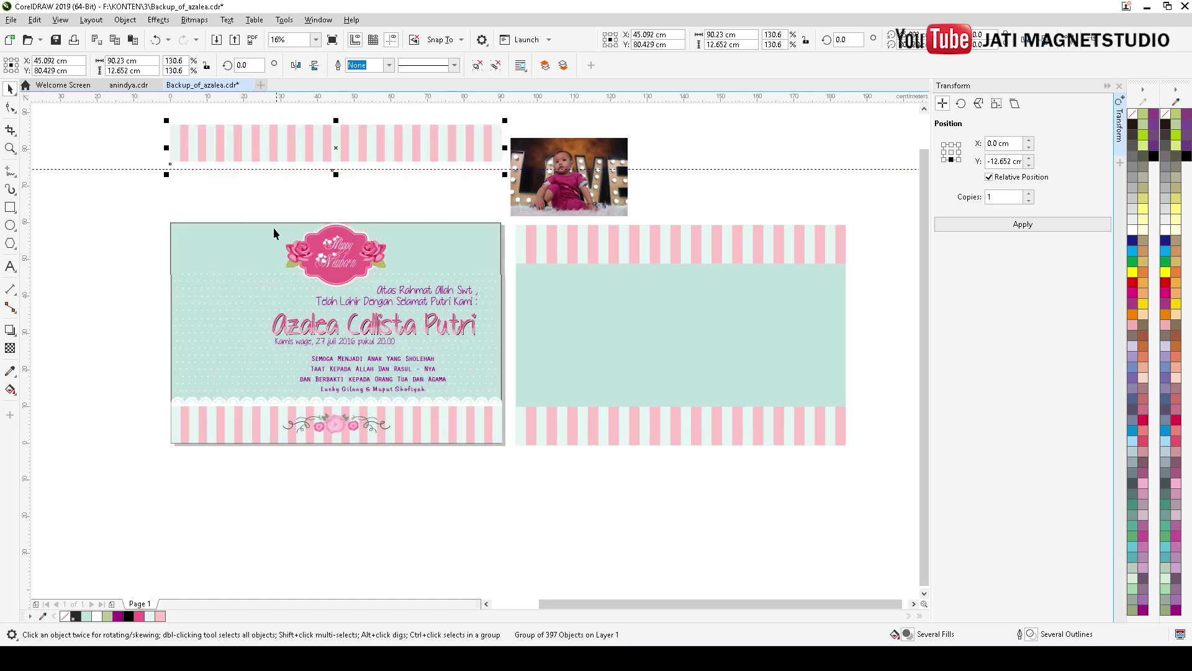
drag(333, 149, 331, 214)
scroll(240, 242, up, 3)
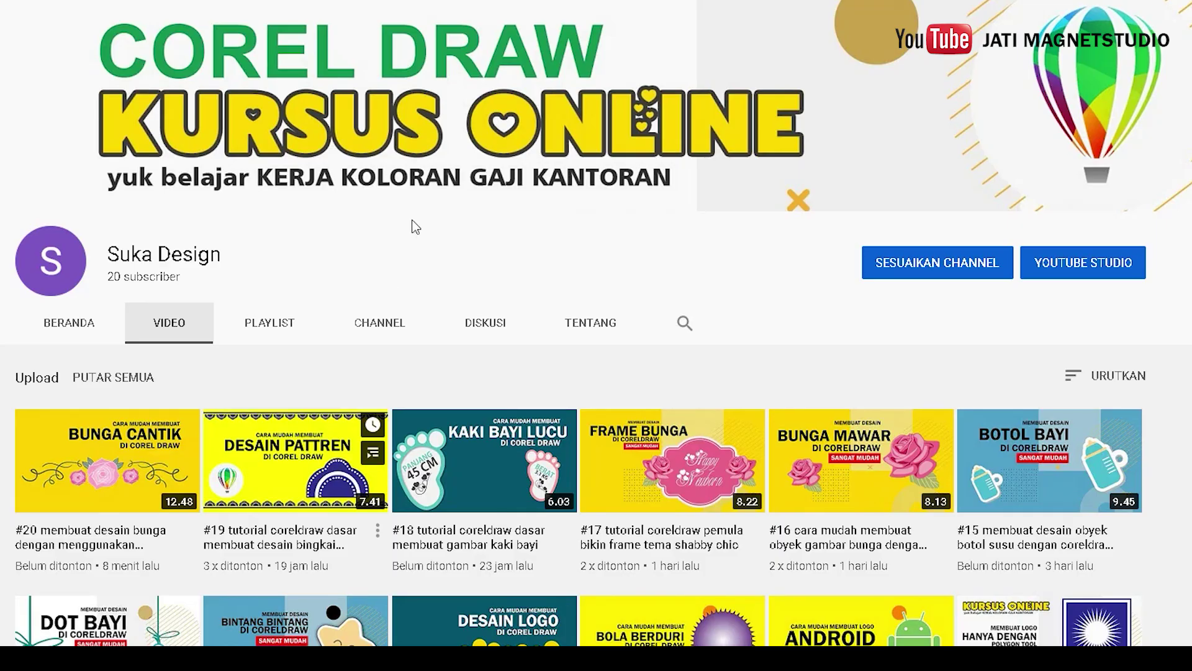
scroll(412, 220, down, 3)
scroll(298, 289, up, 3)
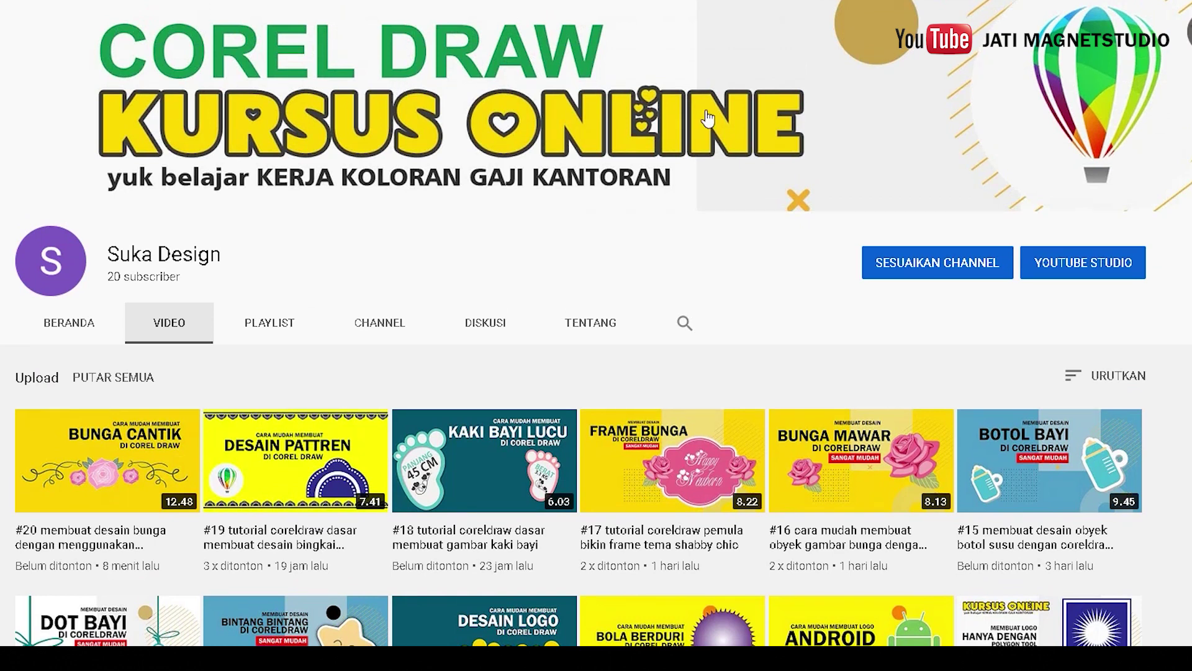
mouse_move(241, 477)
mouse_move(254, 540)
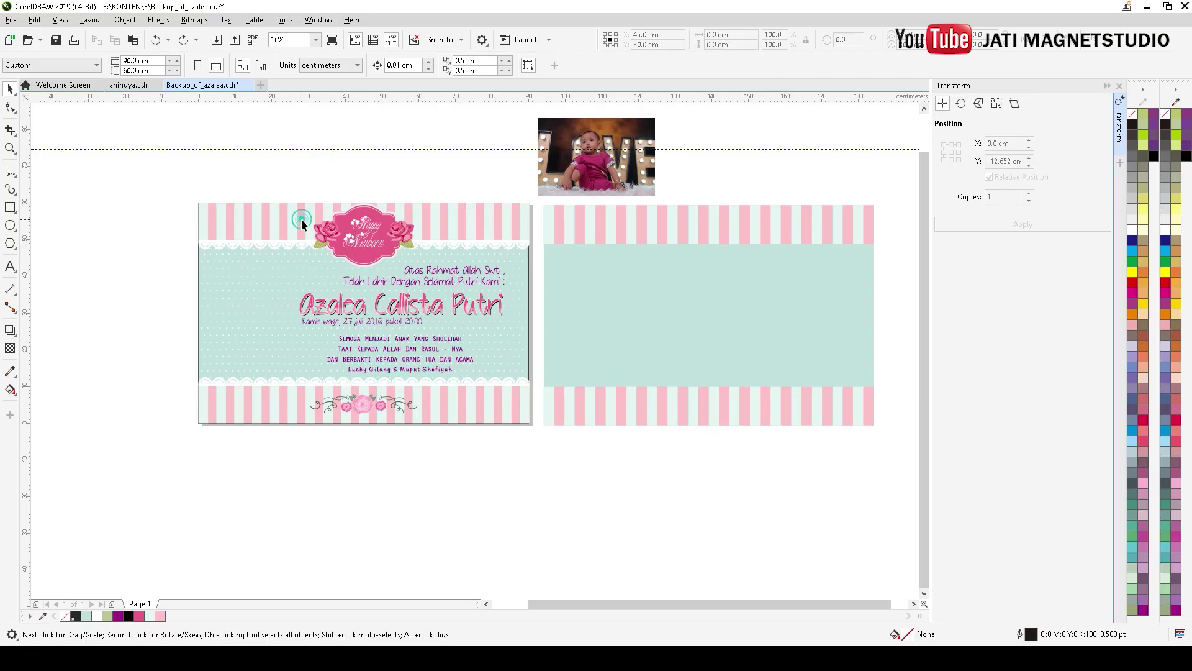
Lift the left card's header, ungroup it, and select its white lace strip.
click(290, 216)
drag(289, 217, 290, 152)
click(477, 65)
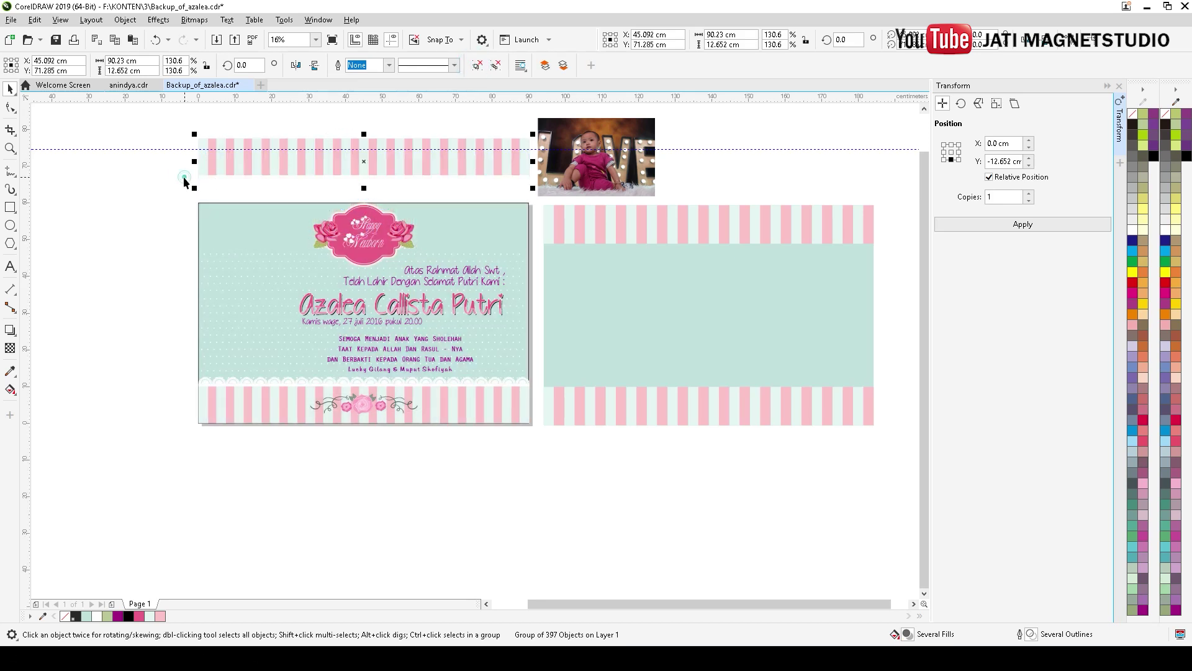
drag(171, 166, 809, 298)
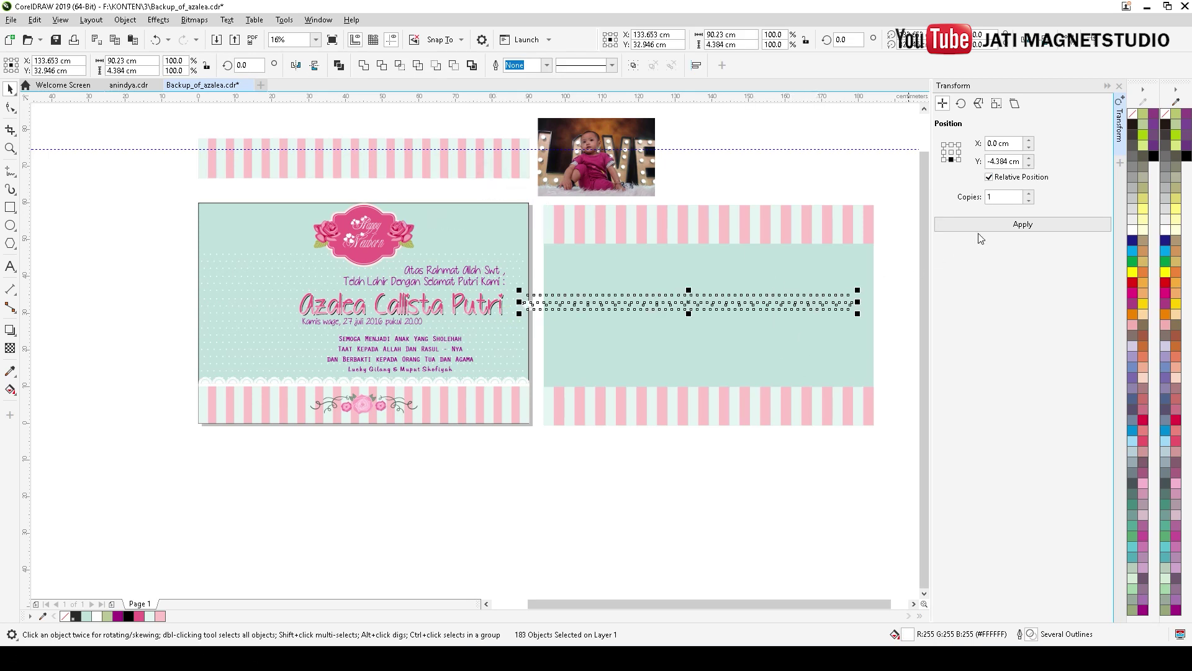
Move the lace strip under the right card's top stripe band and group it.
scroll(845, 285, up, 2)
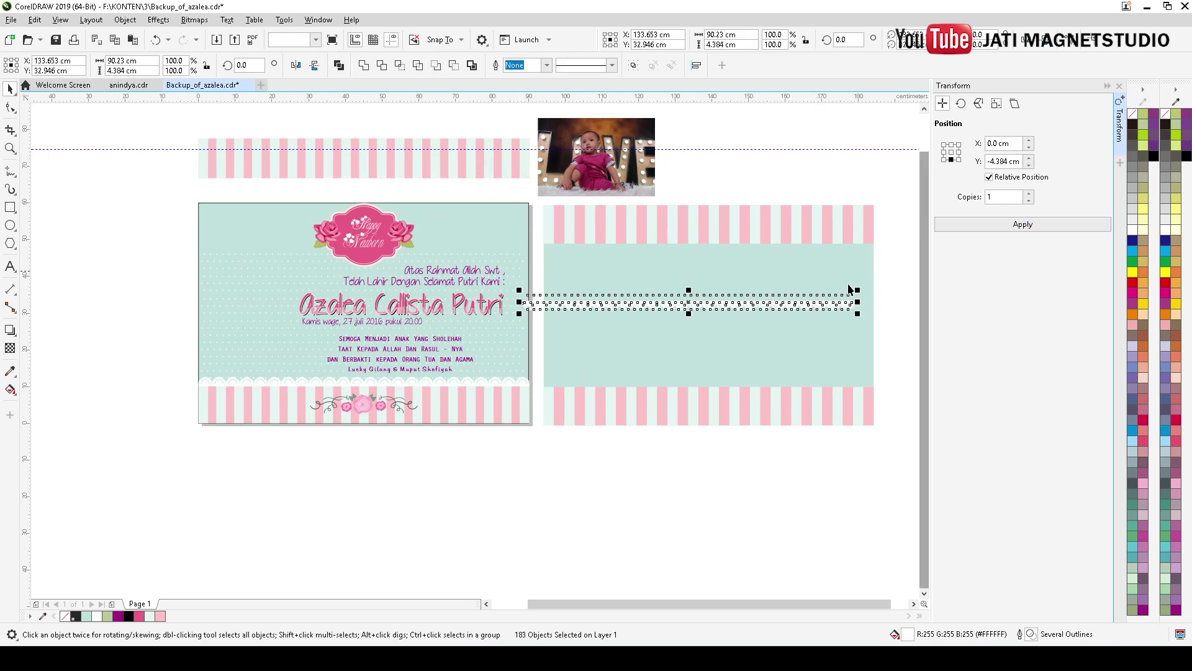
scroll(594, 321, up, 2)
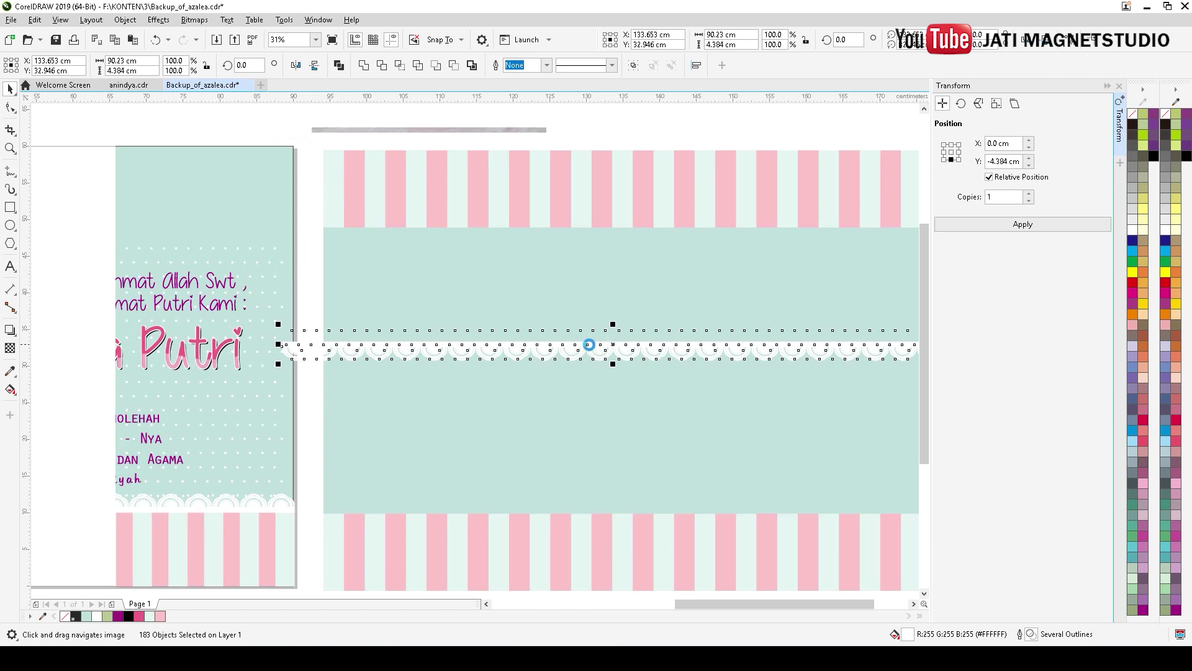
drag(591, 343, 637, 232)
scroll(637, 233, up, 1)
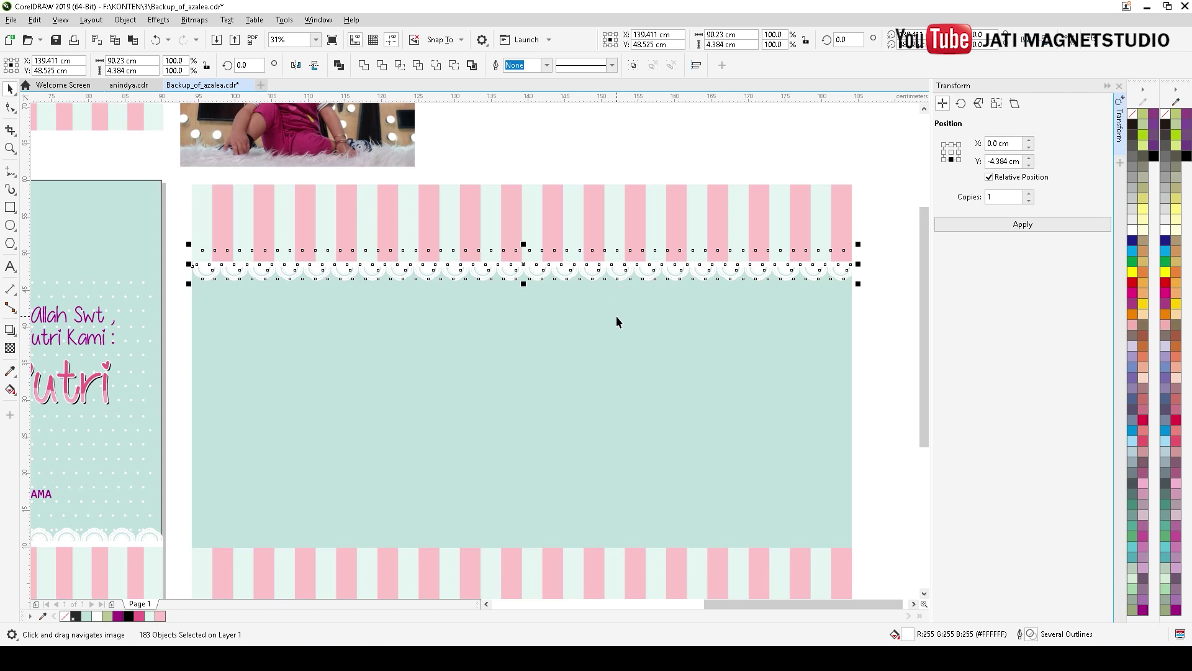
key(ctrl+g)
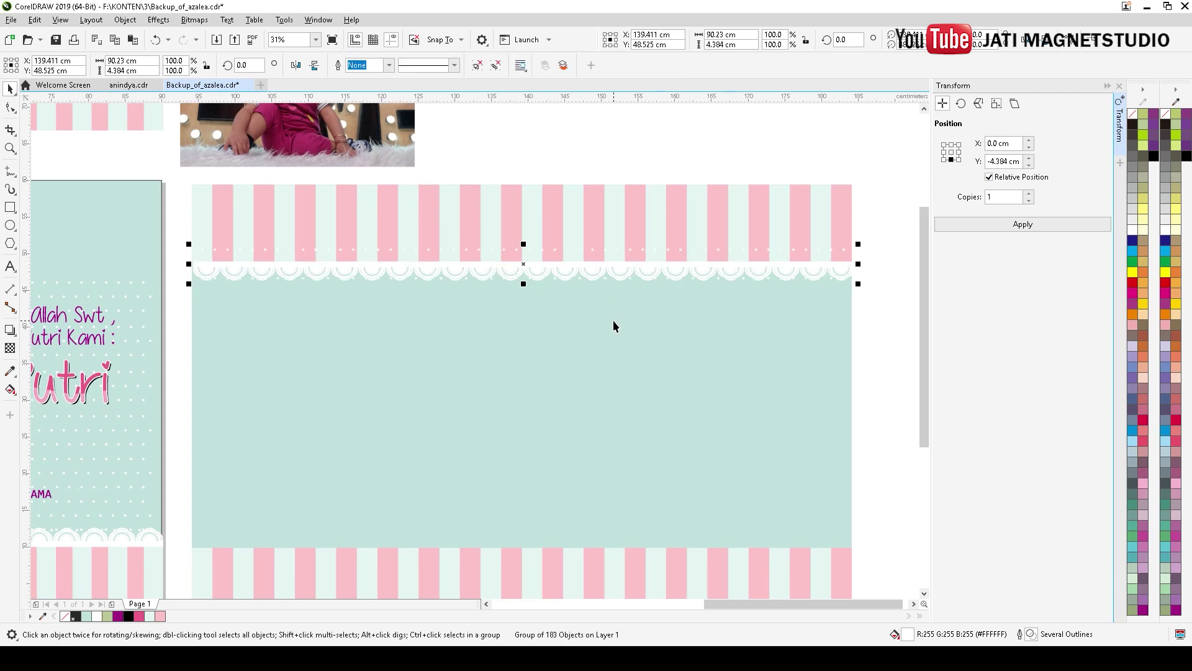
shift+click(612, 323)
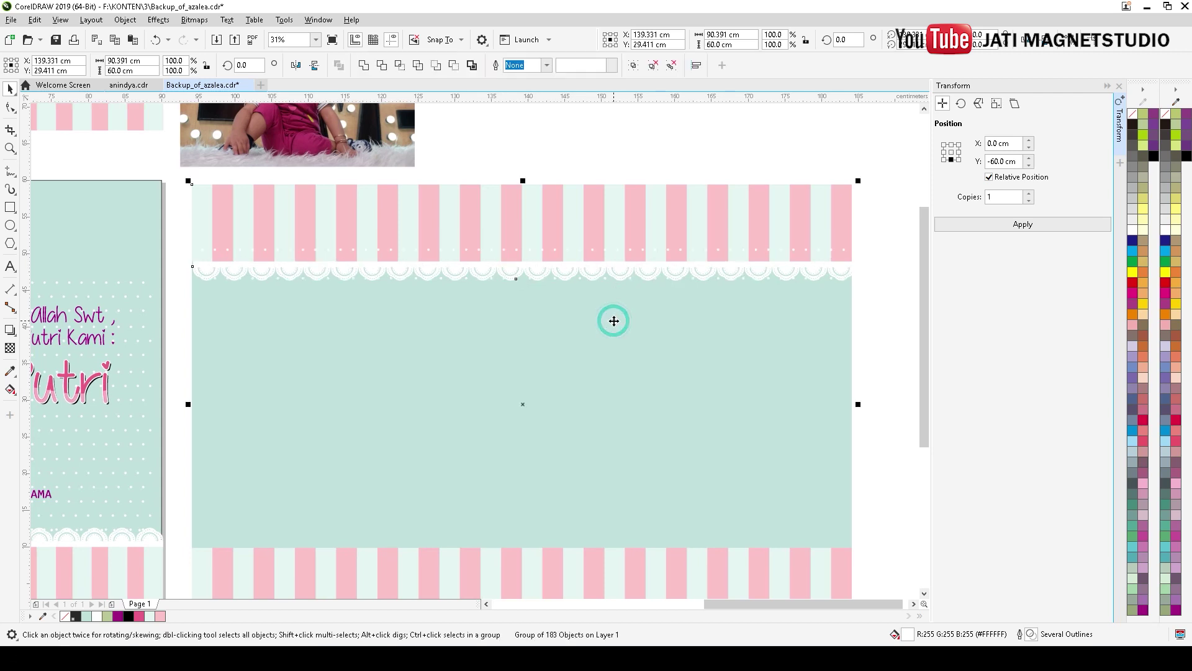
Drop a mirrored copy of the lace trim just above the right card's bottom stripe band.
click(668, 268)
click(691, 221)
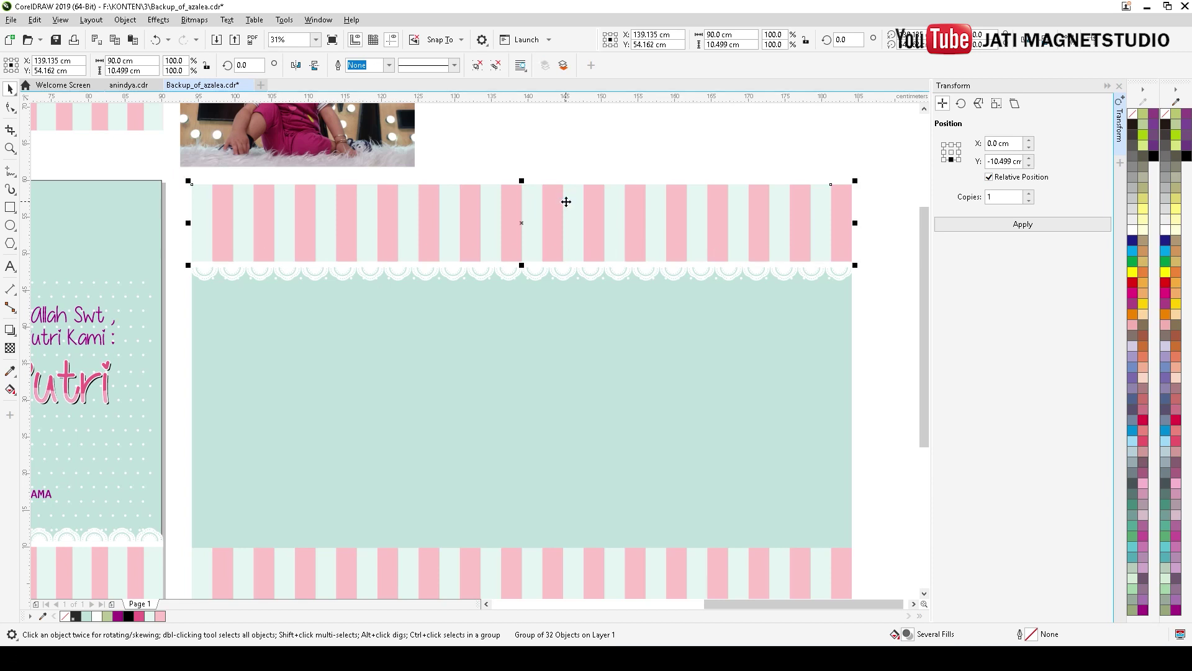
drag(576, 350, 590, 316)
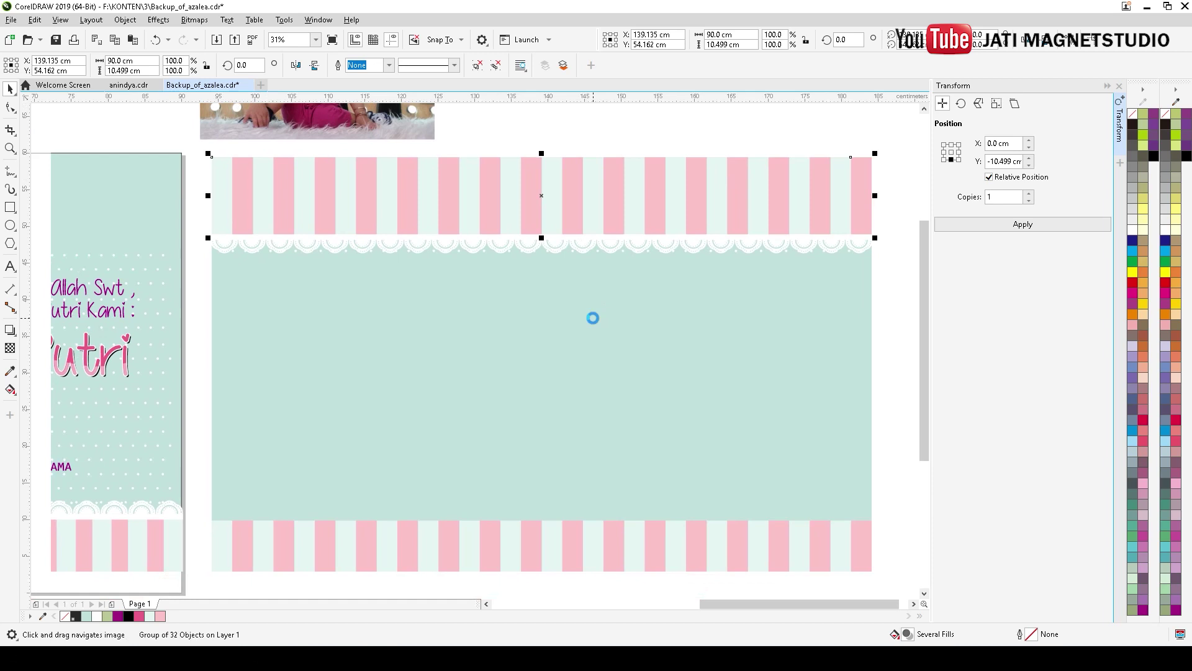
click(575, 246)
drag(542, 216, 533, 516)
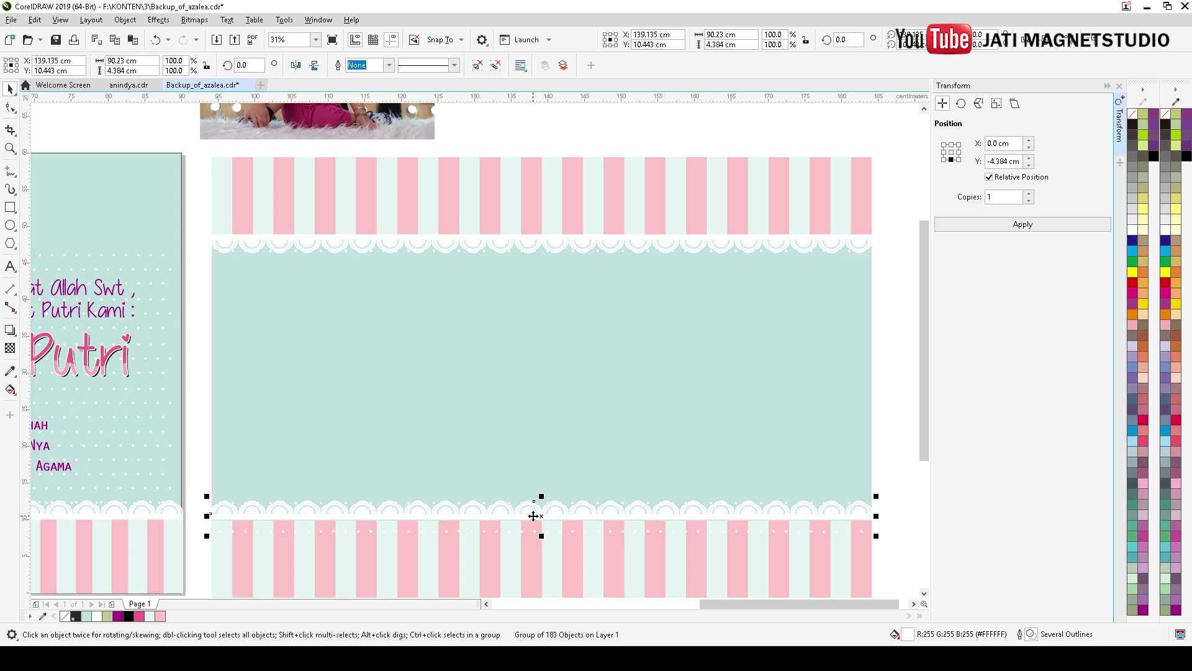
click(526, 562)
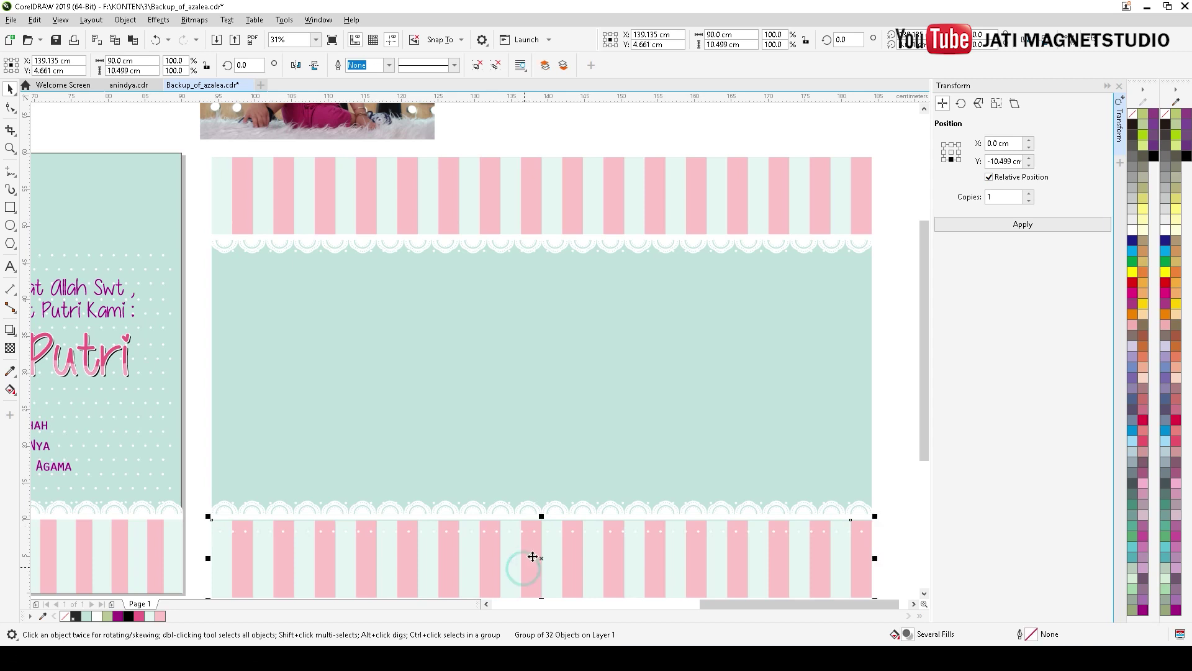
scroll(496, 435, down, 3)
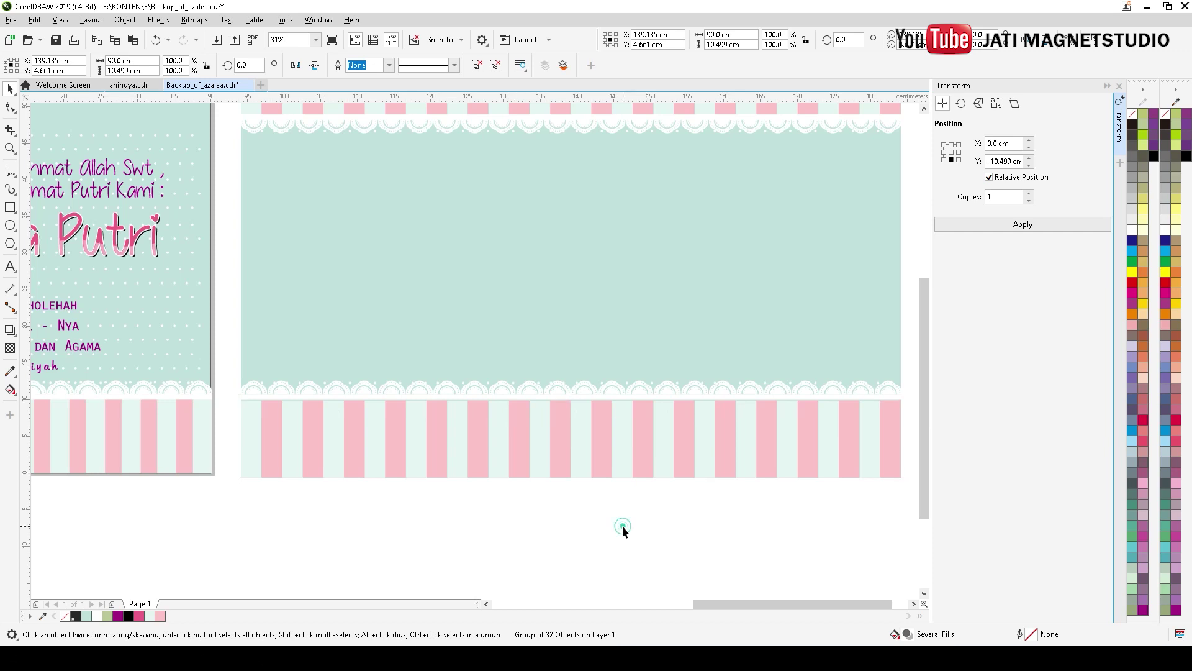
click(623, 527)
scroll(623, 526, down, 2)
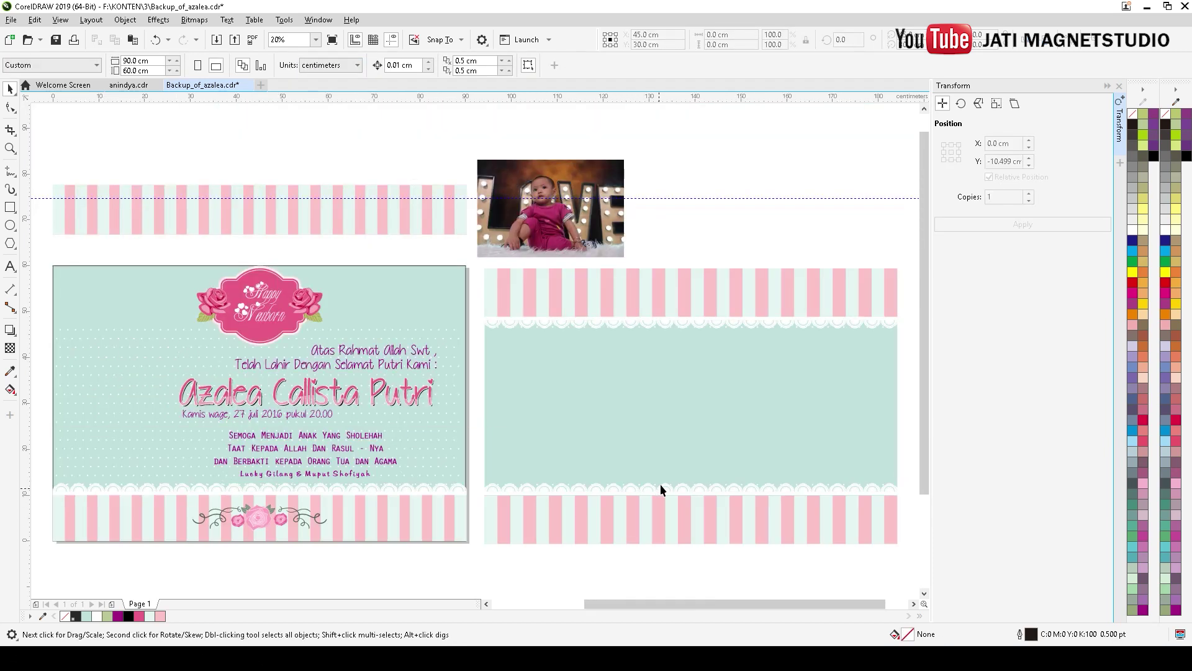
Copy the pink rose swirl ornament onto the right card's bottom stripe band.
drag(660, 483, 659, 475)
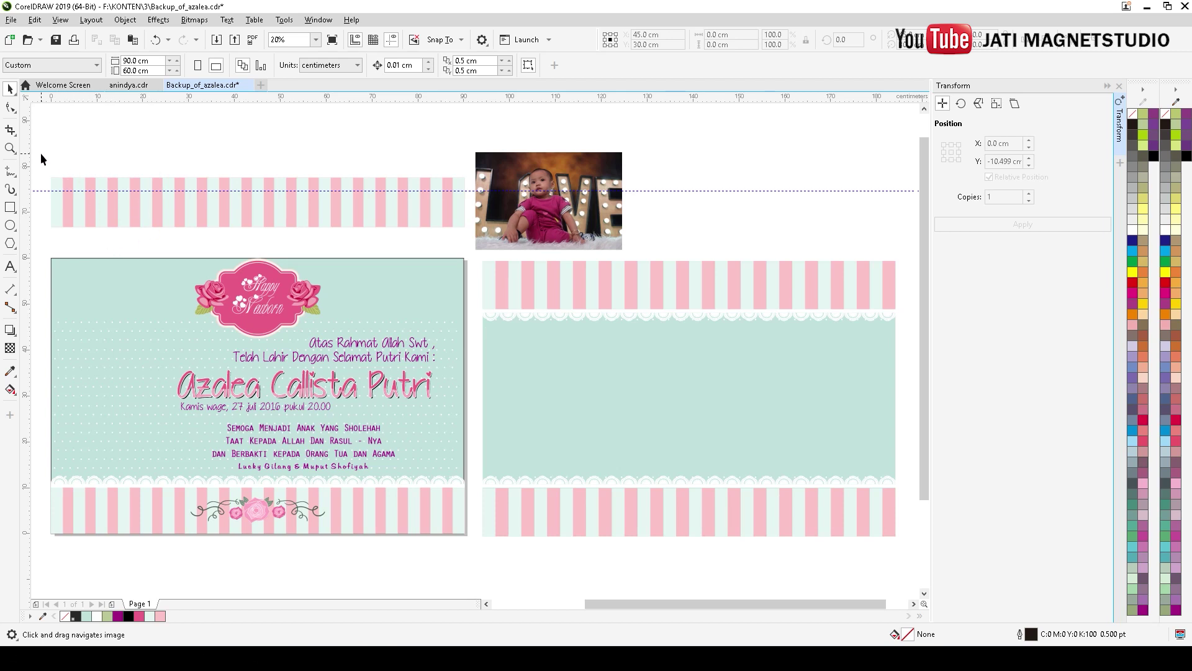
drag(219, 414, 228, 383)
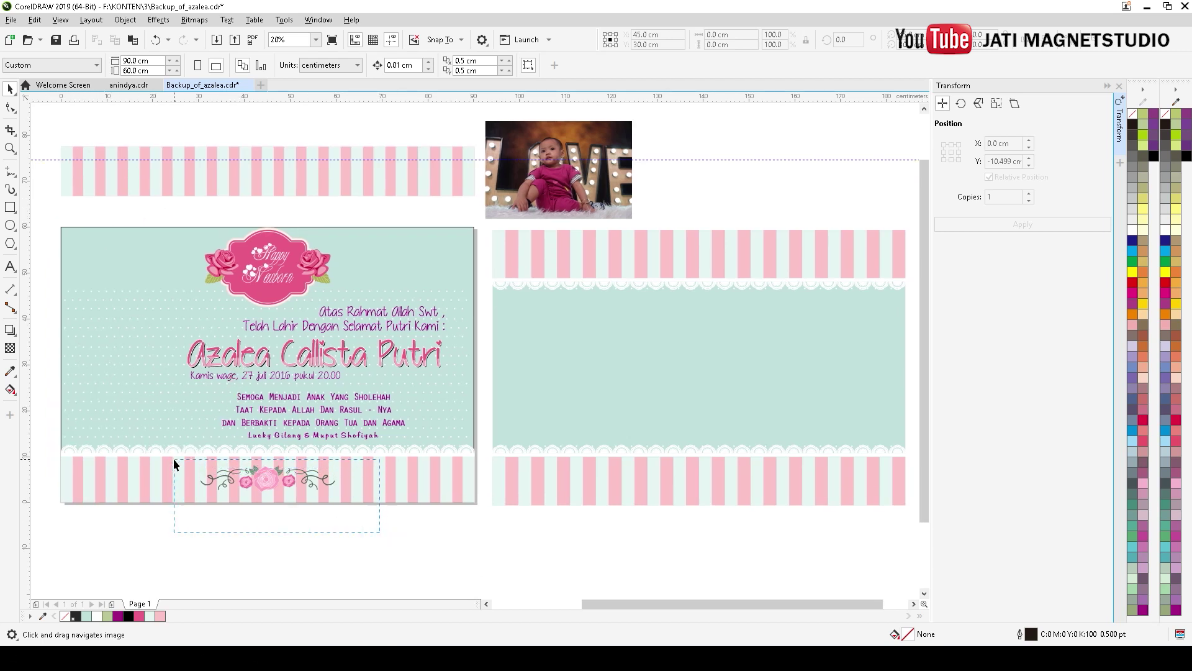
click(267, 481)
drag(267, 482, 692, 481)
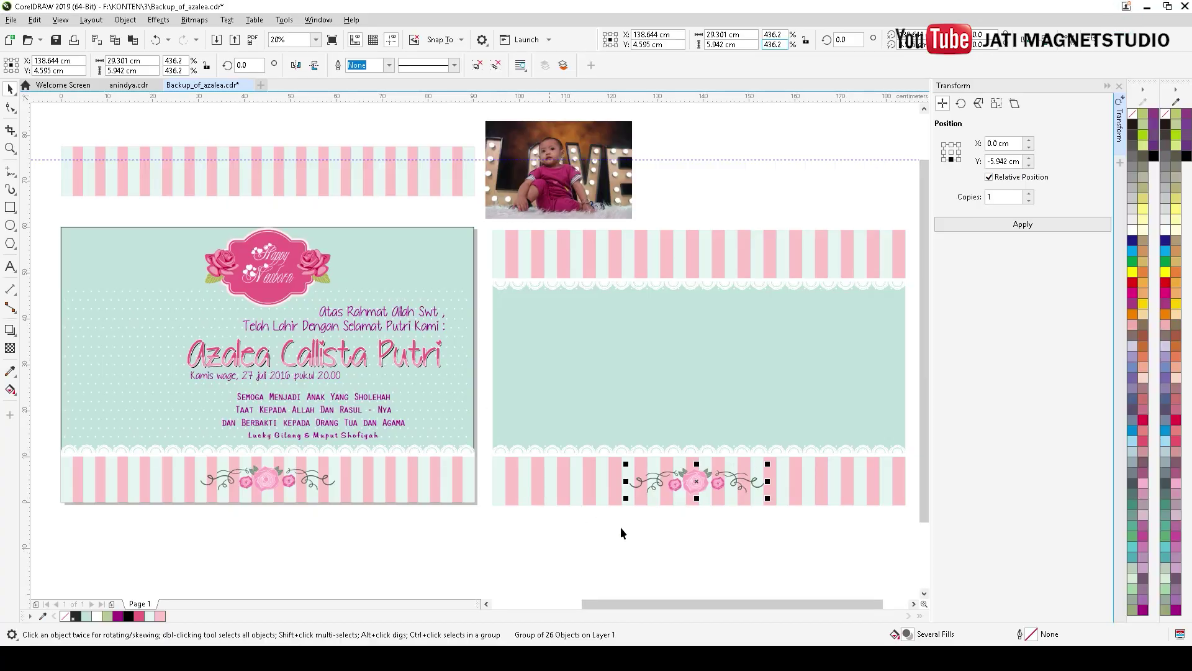
drag(830, 543, 626, 434)
drag(757, 549, 662, 580)
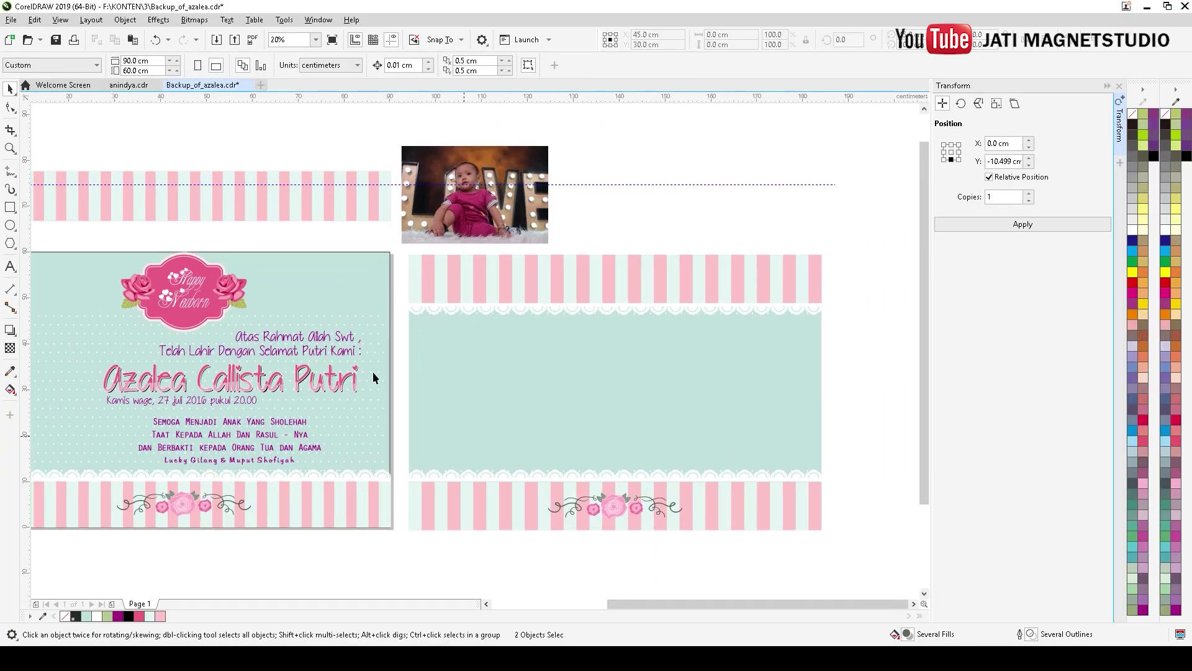
drag(373, 377, 437, 371)
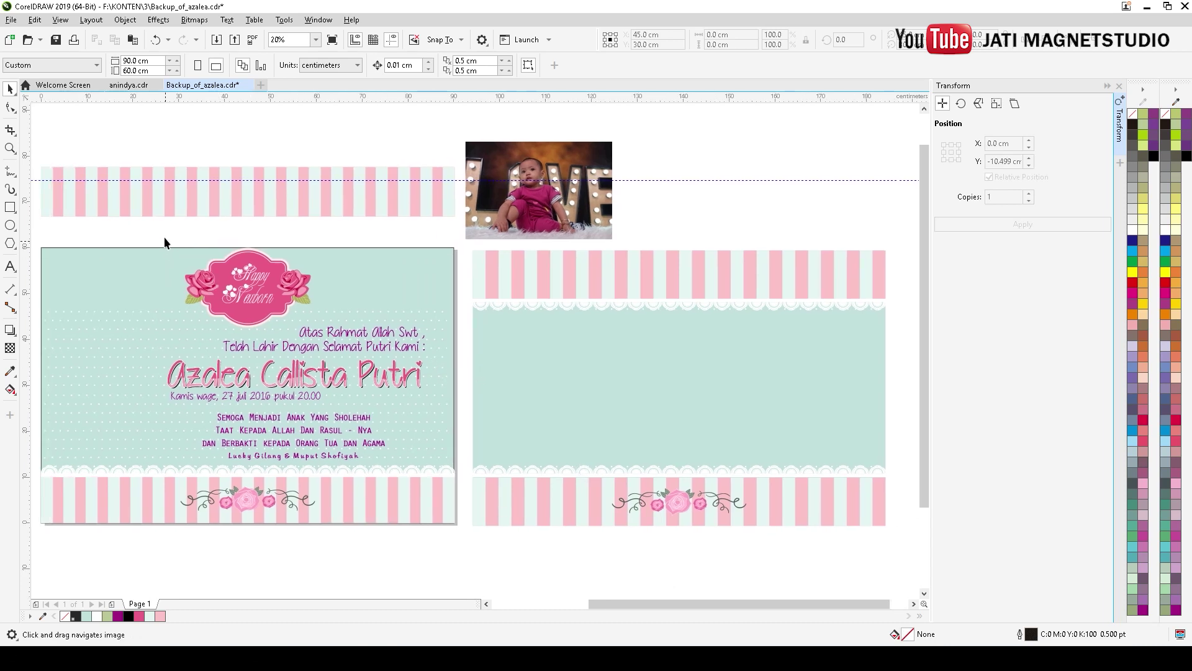
drag(164, 237, 339, 341)
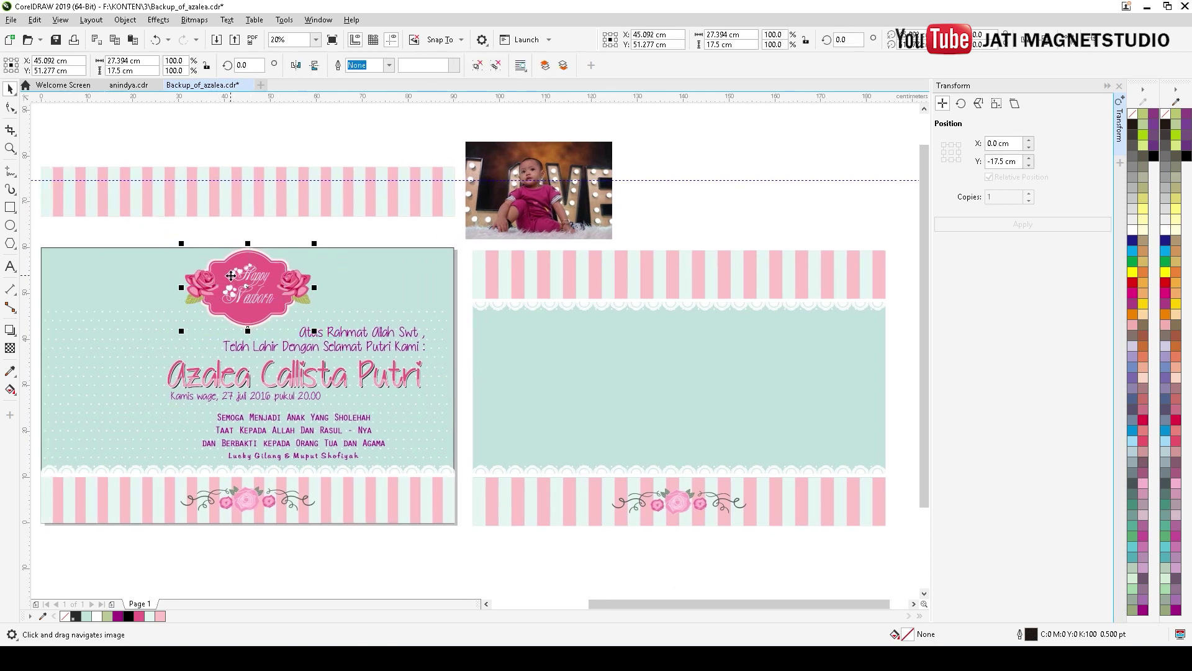
Copy the Happy Newborn frame to the right card and centre it on the top stripe band.
drag(381, 293, 695, 286)
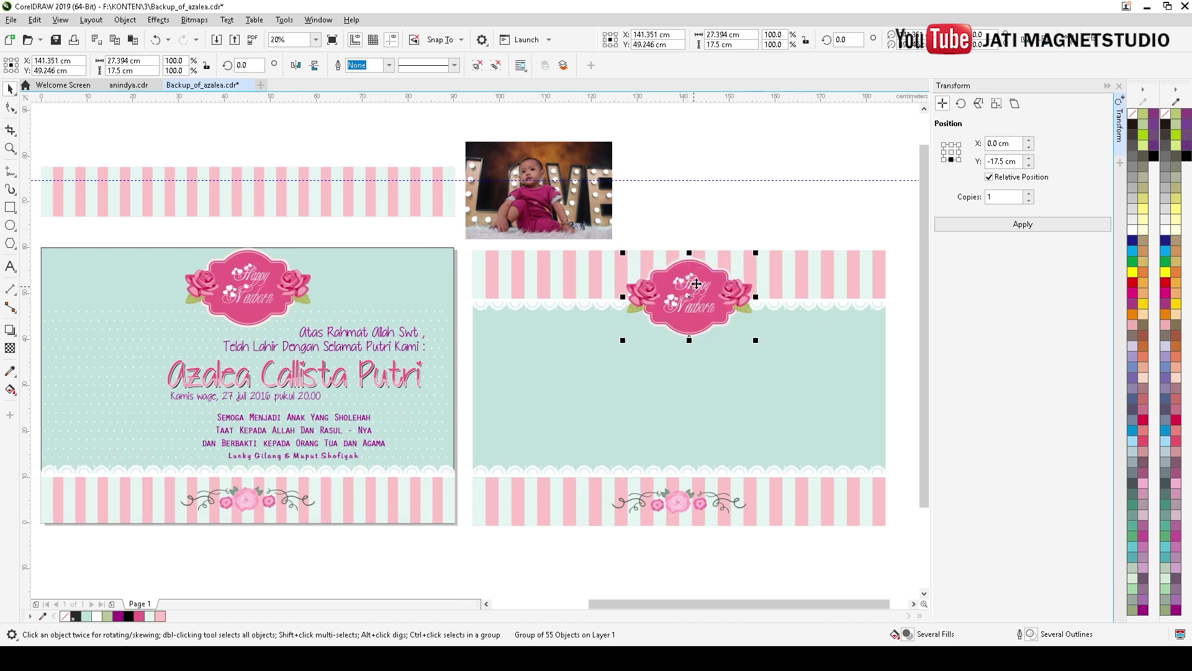
click(708, 218)
key(Tab)
shift+click(792, 257)
key(c)
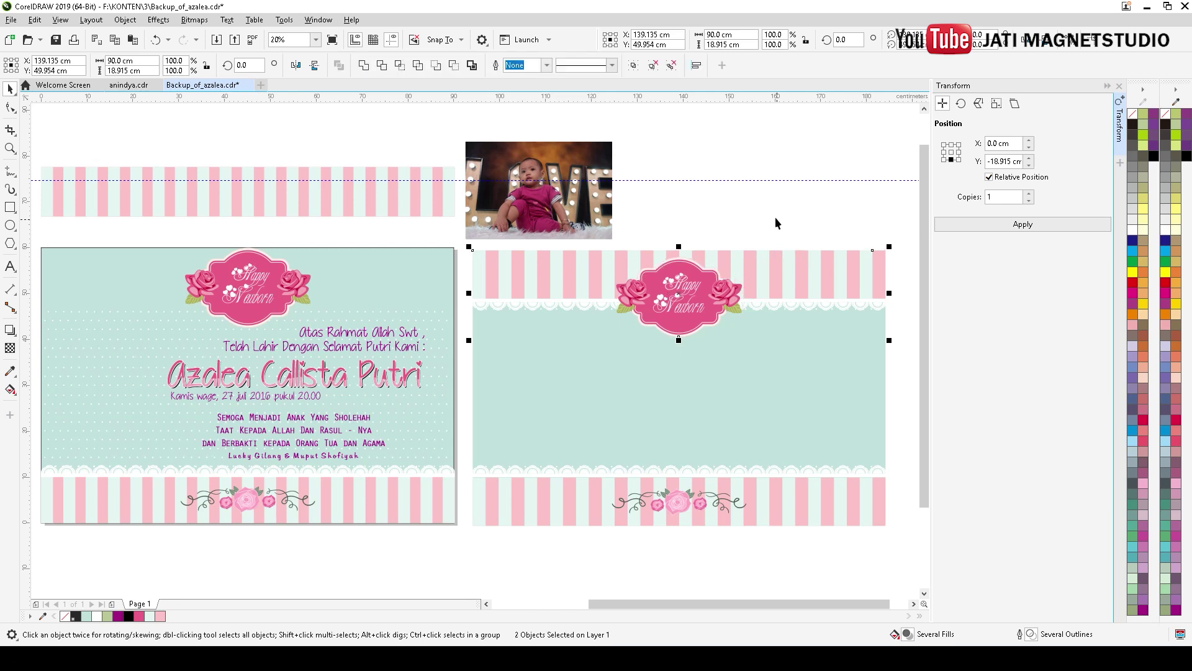
key(Escape)
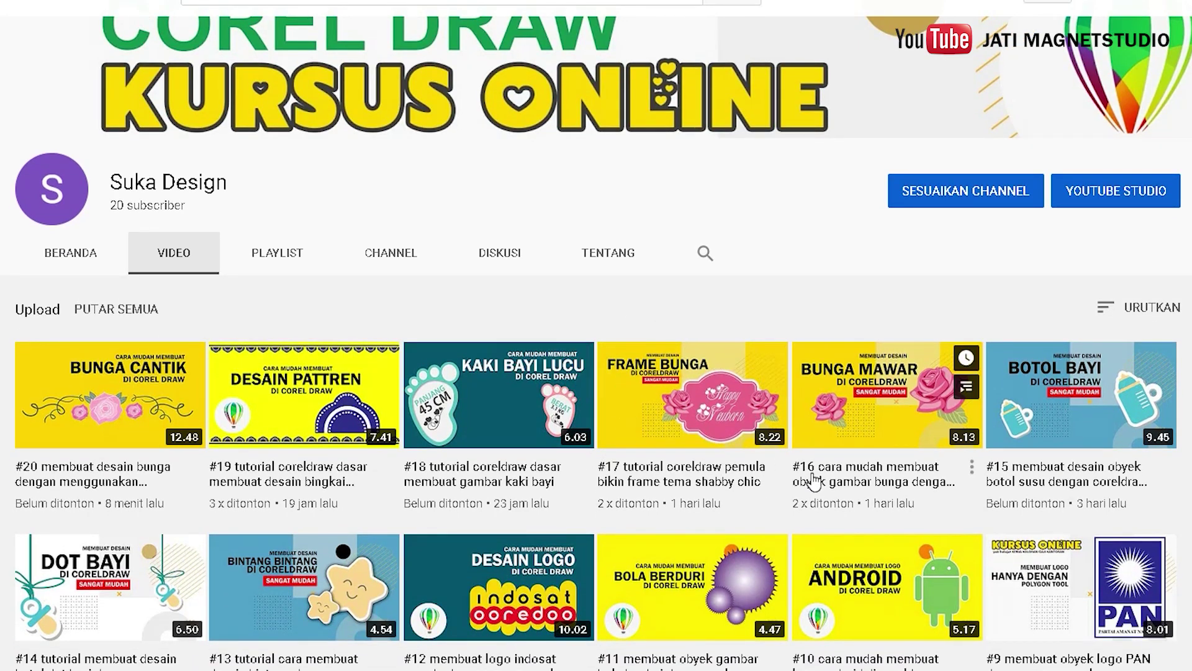
Scroll back to the top of the tutorial channel's video list in YouTube.
scroll(792, 447, up, 2)
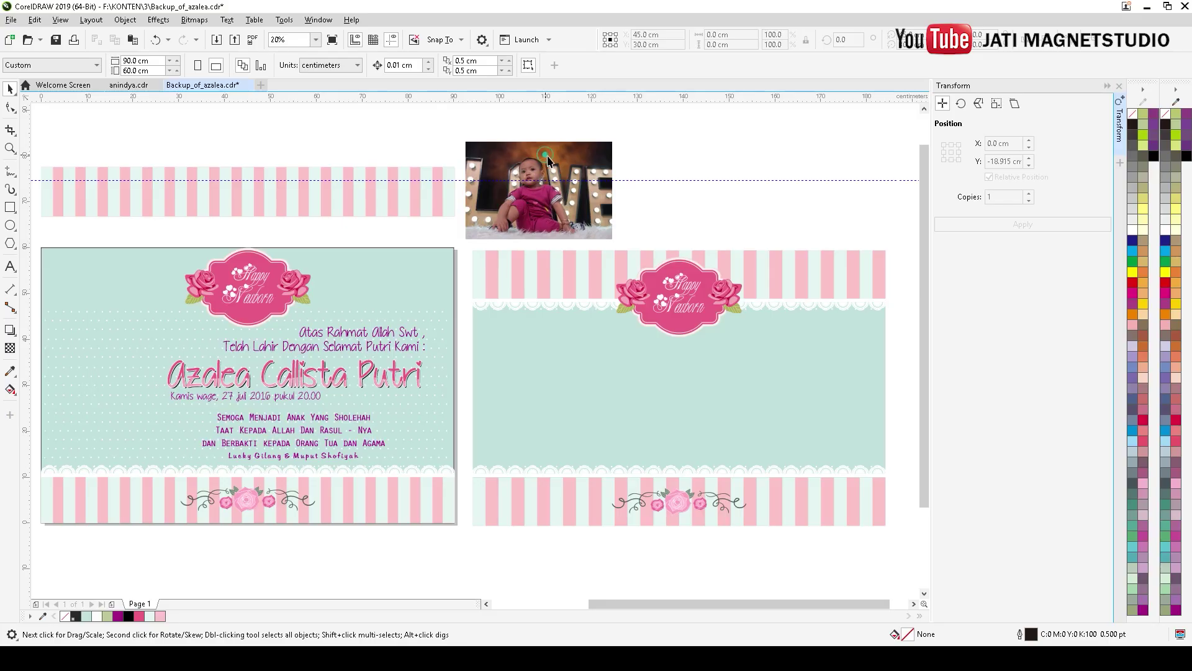
Move the baby photo onto the right card, enlarge it to about 59.5 × 39.7 cm, and pick the B-Spline tool.
drag(545, 156, 557, 383)
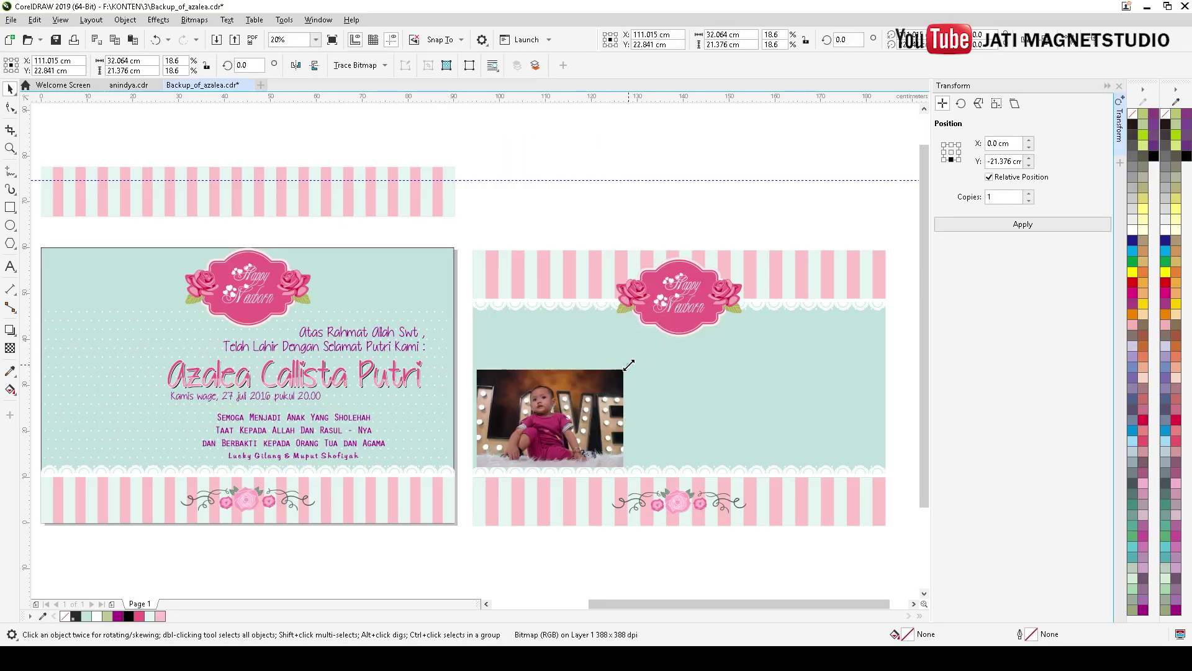
drag(627, 365, 753, 240)
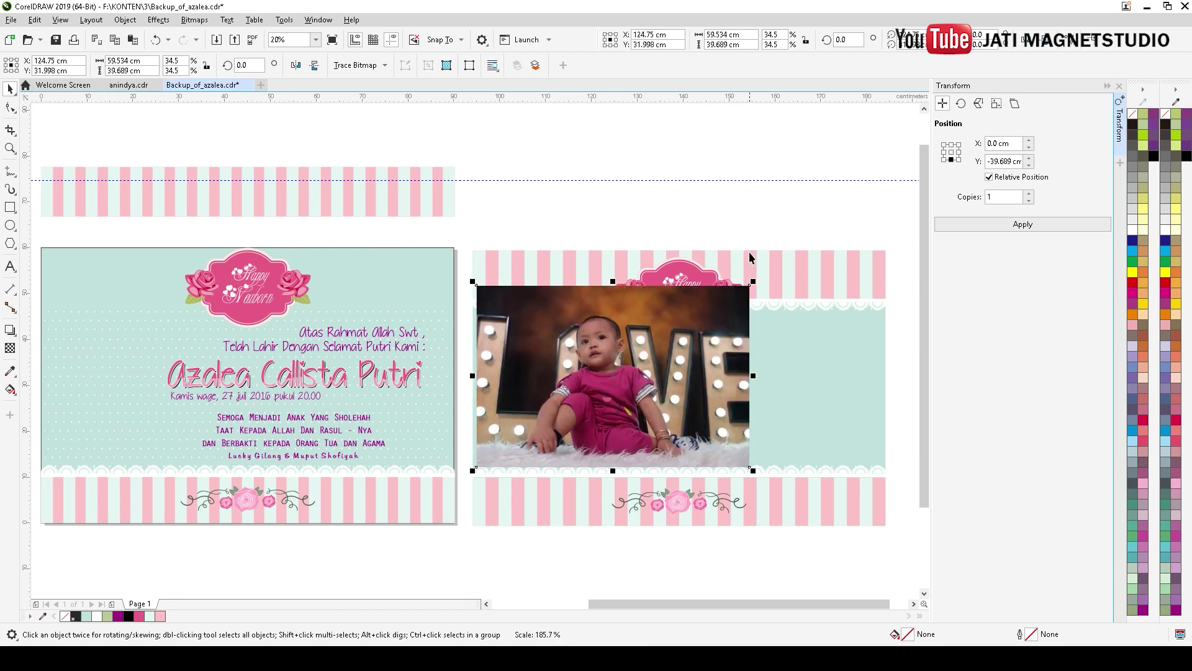
click(12, 172)
click(71, 224)
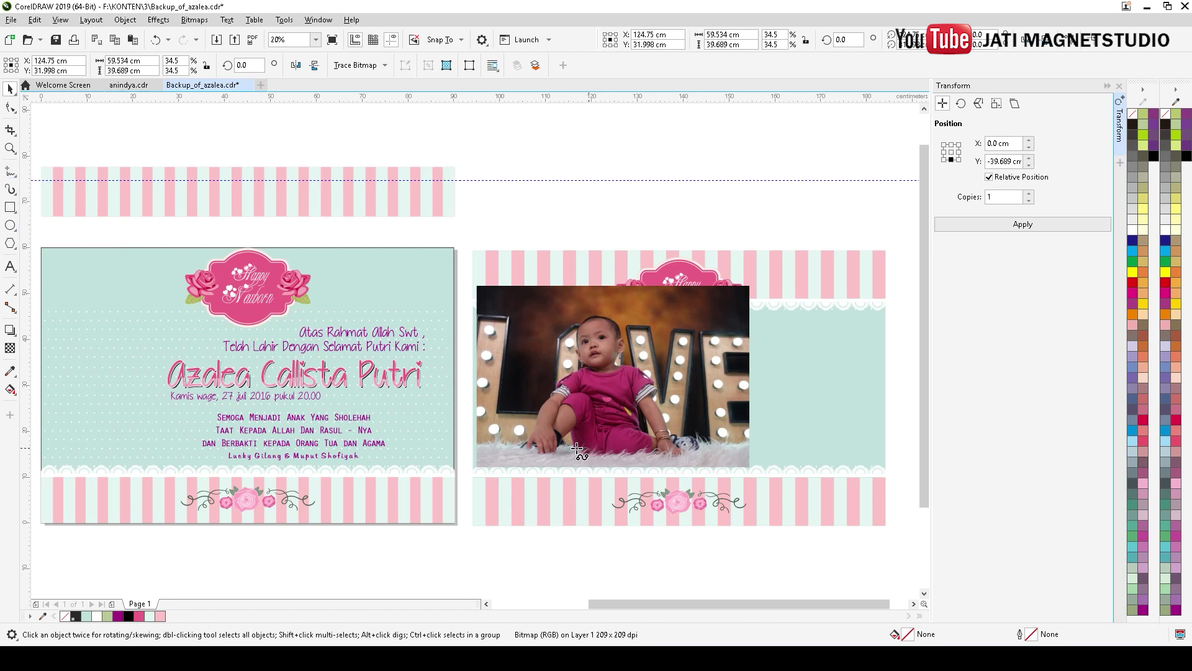
scroll(559, 435, up, 2)
drag(549, 407, 543, 430)
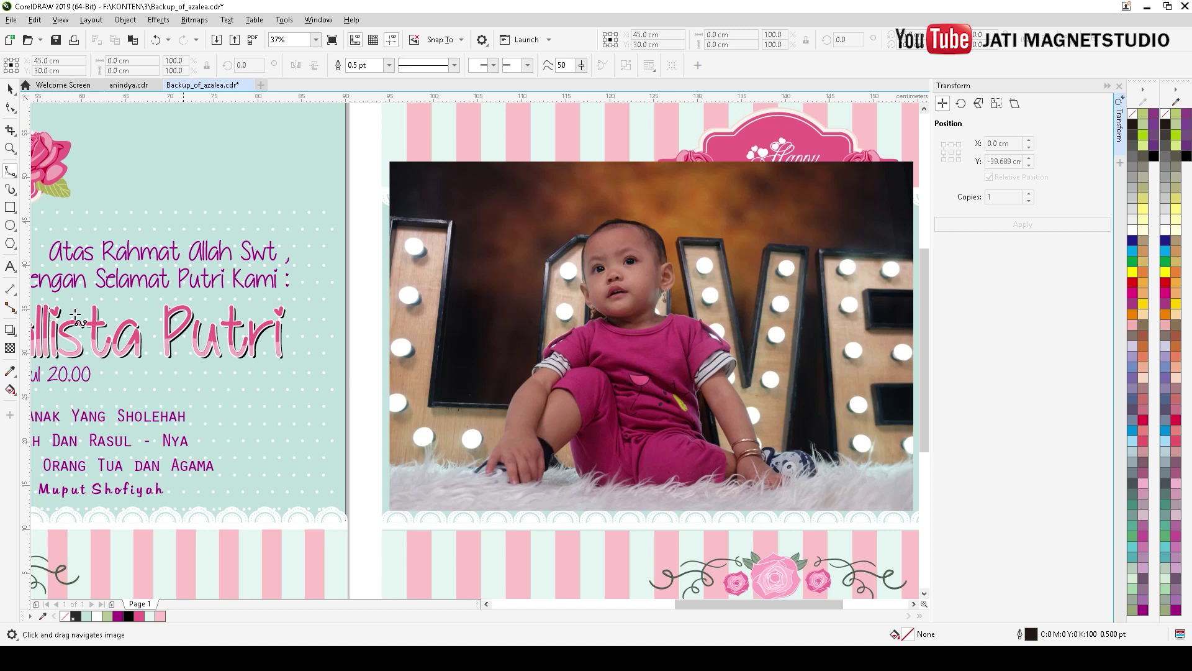
Start a B-Spline trace of the baby at the hand, running up the arm to the shoulder.
click(14, 176)
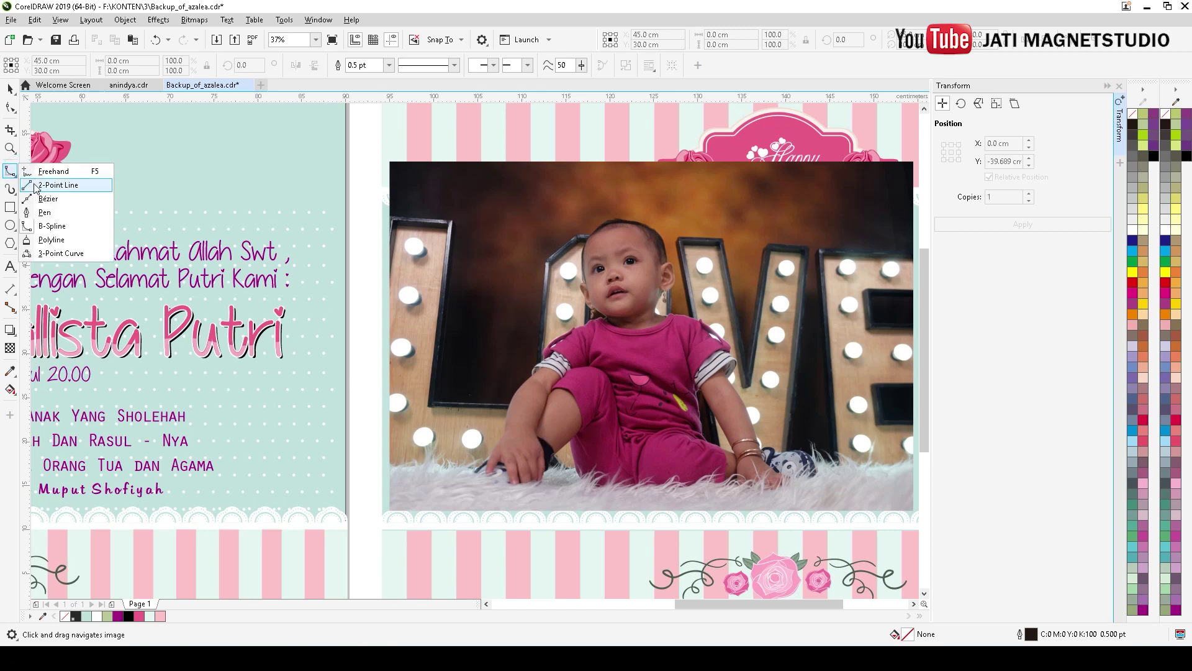
click(49, 226)
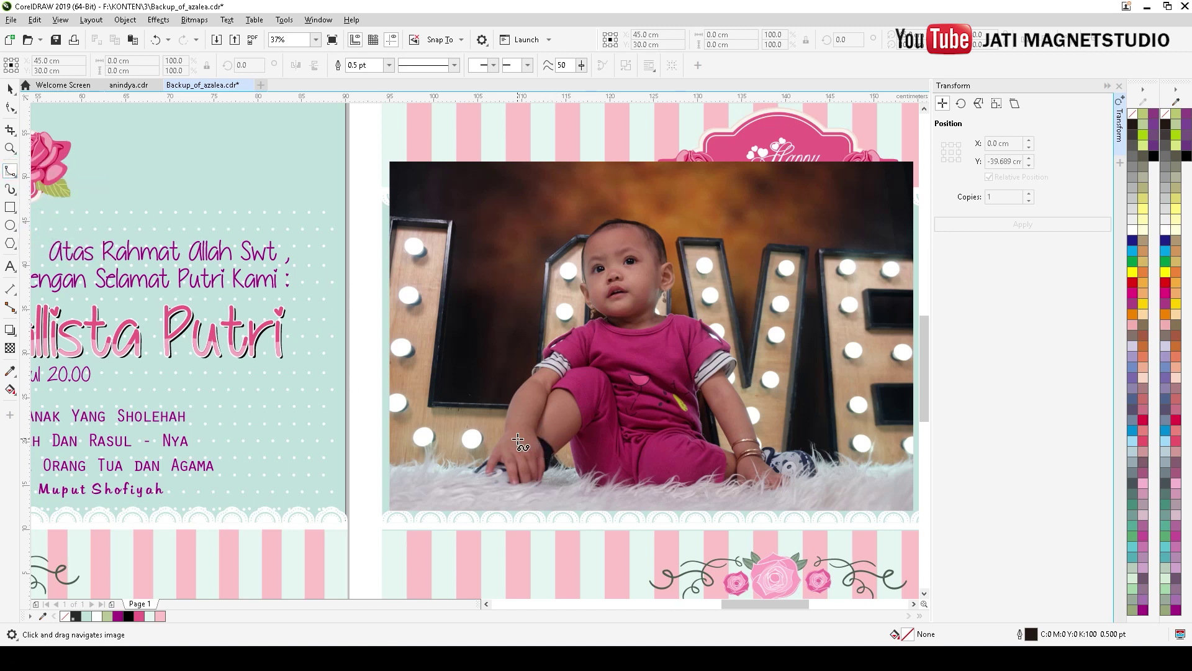
scroll(528, 447, up, 1)
click(437, 498)
click(459, 482)
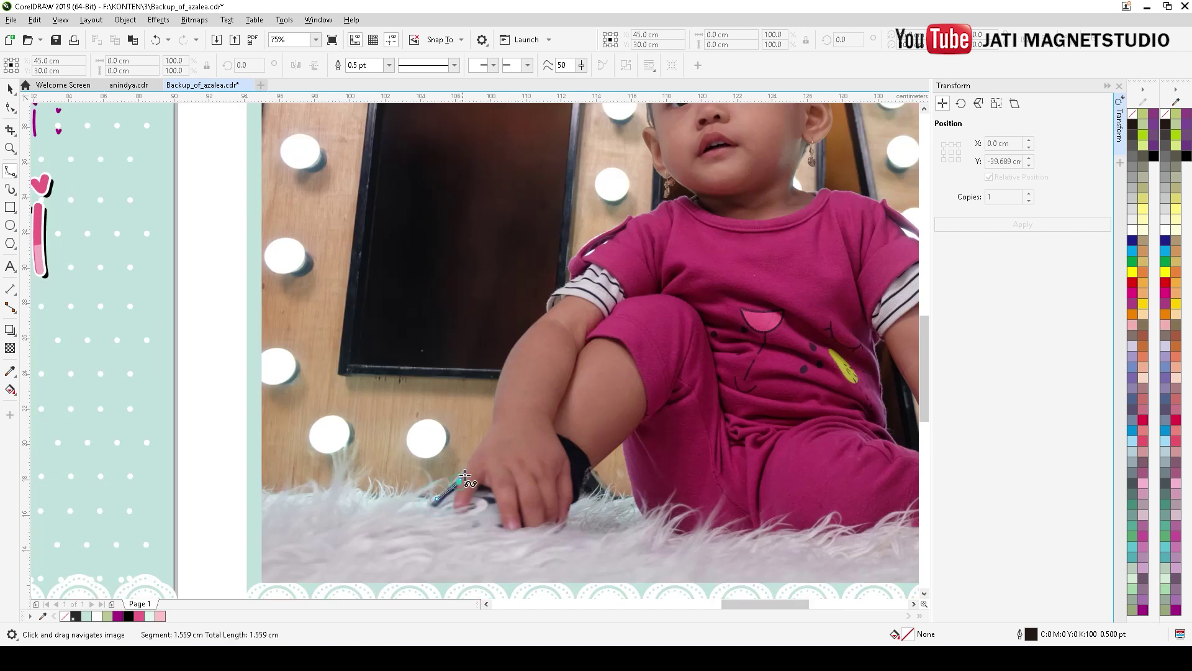
click(467, 469)
click(474, 447)
click(496, 425)
click(494, 394)
click(505, 354)
click(529, 324)
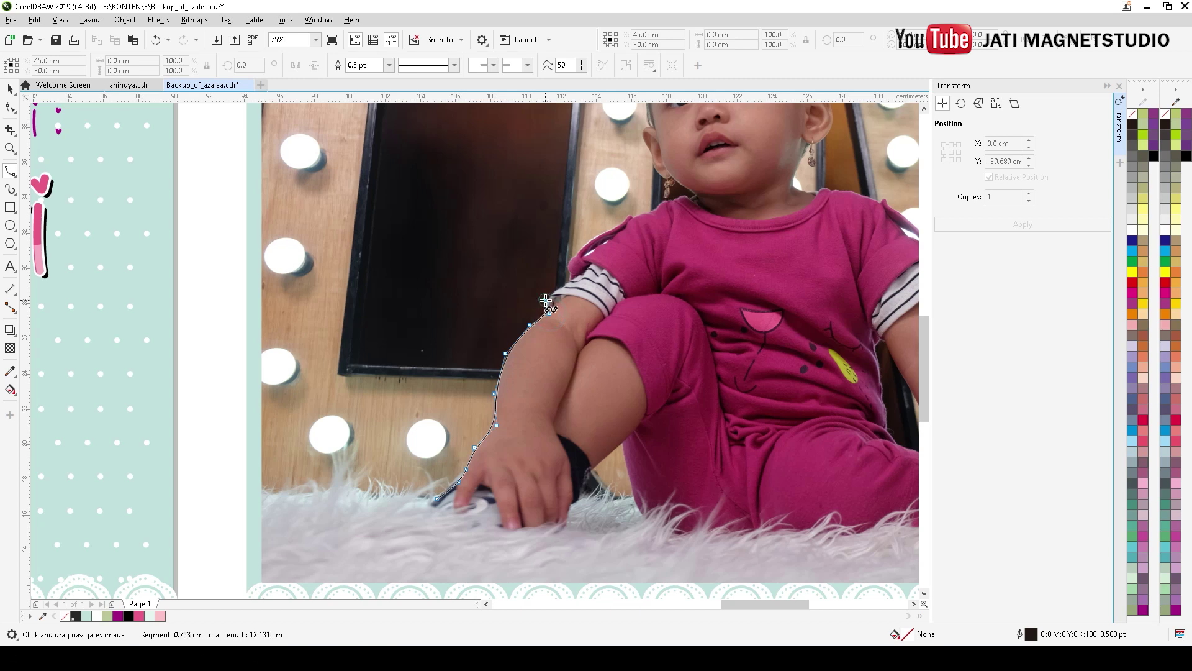
click(545, 300)
scroll(570, 278, up, 3)
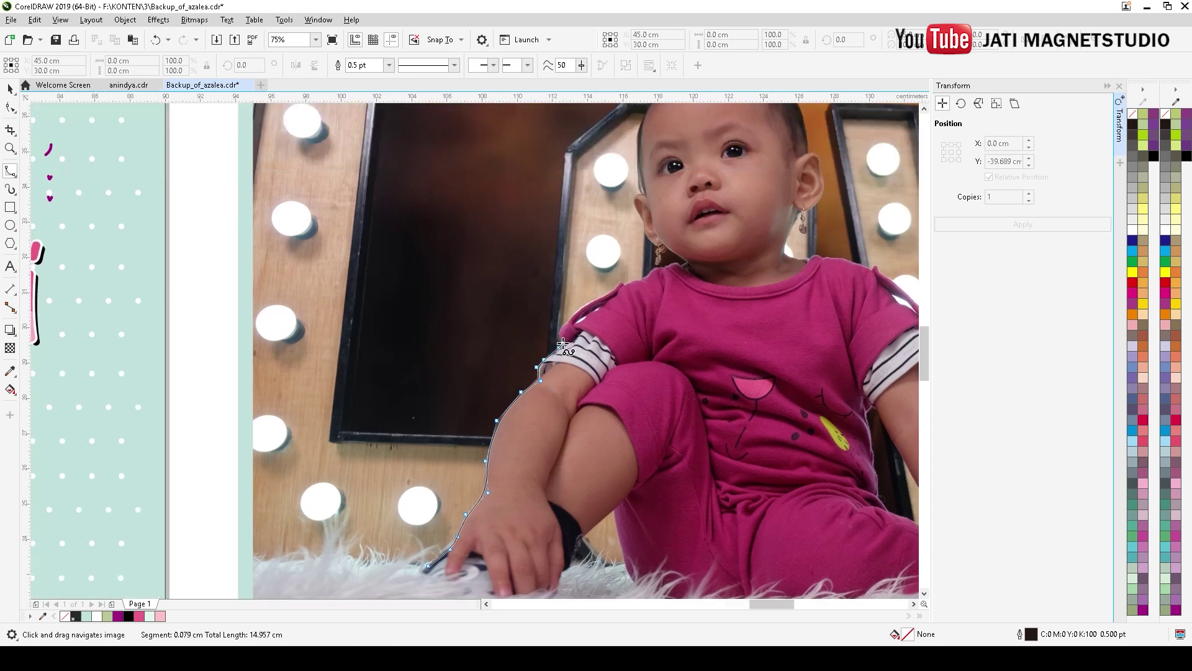
click(567, 267)
click(567, 259)
click(580, 248)
click(598, 232)
click(655, 241)
click(669, 226)
click(678, 218)
scroll(690, 219, up, 2)
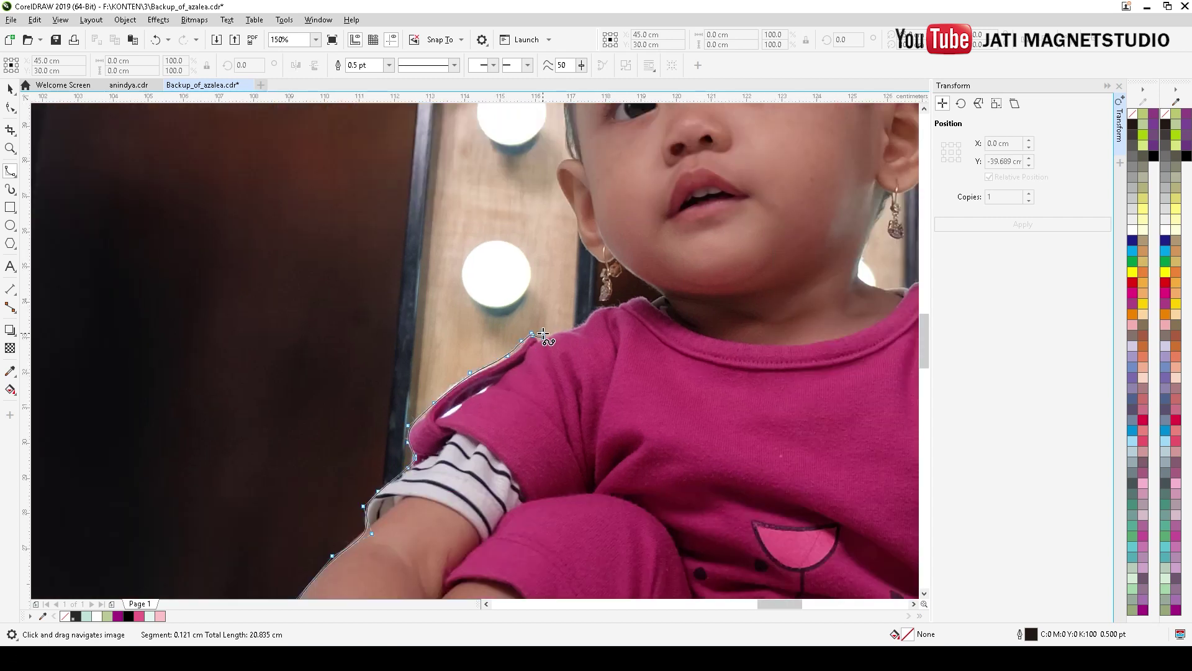
Continue the trace along the shirt shoulder, neck, earring, ear, hairline and around the head.
click(532, 344)
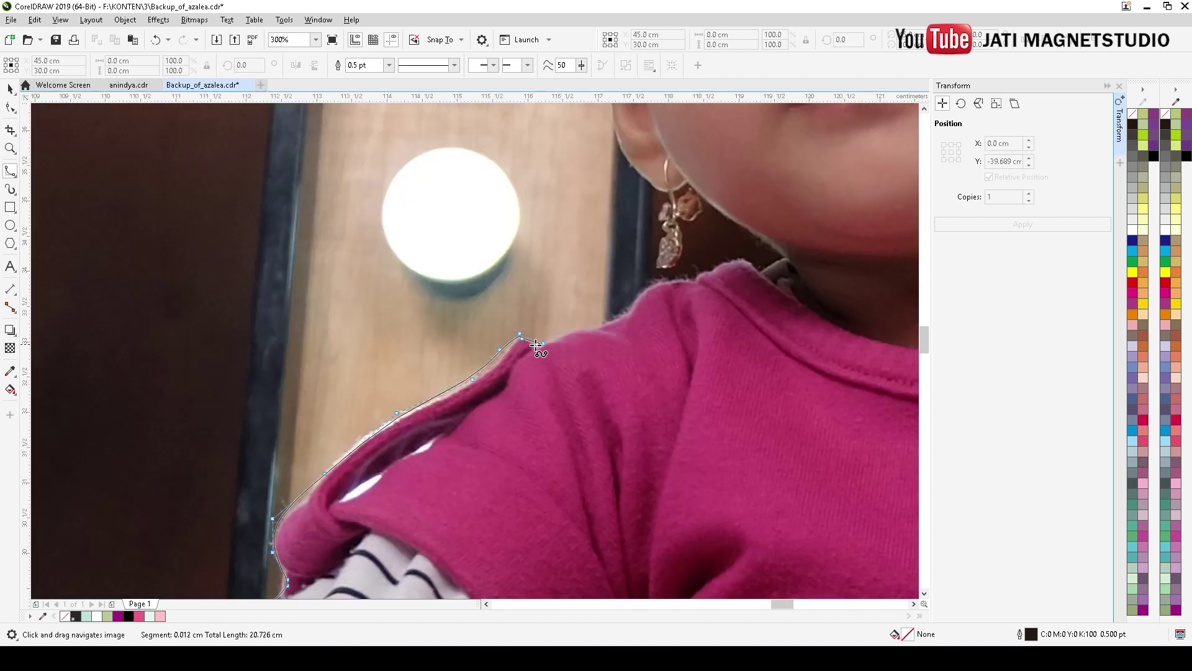
click(542, 342)
click(575, 337)
click(621, 312)
click(652, 290)
click(655, 279)
click(695, 279)
click(708, 269)
click(738, 257)
click(760, 270)
click(784, 256)
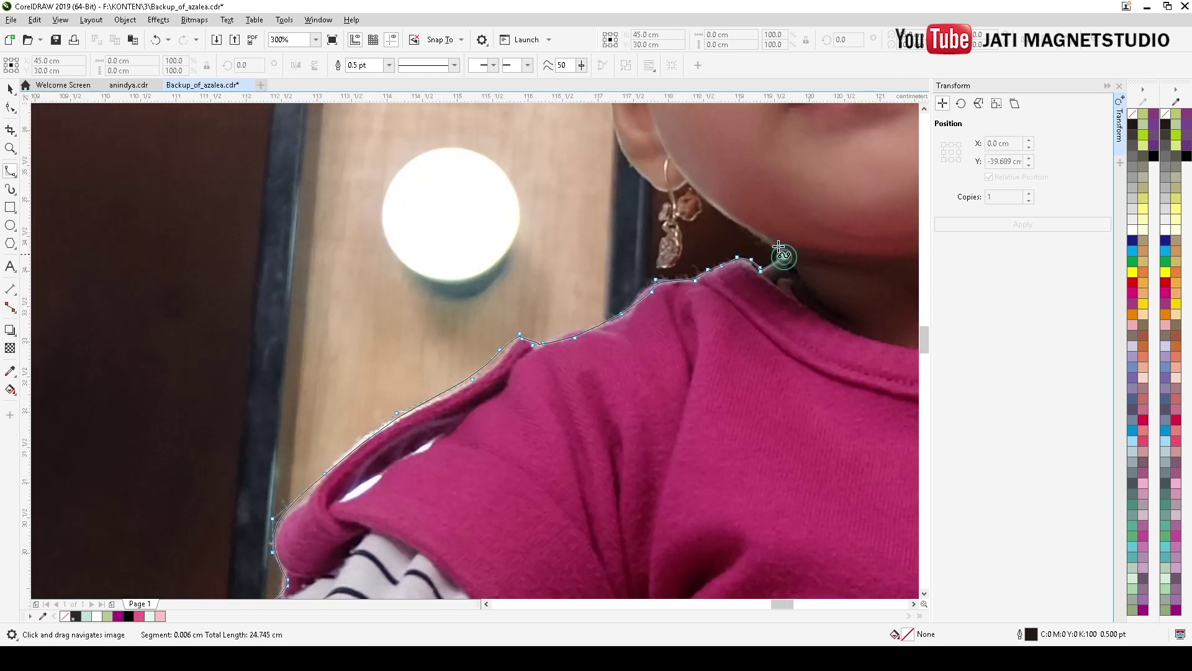
click(736, 224)
click(716, 202)
click(700, 212)
click(680, 219)
click(679, 236)
click(670, 266)
click(654, 262)
click(660, 215)
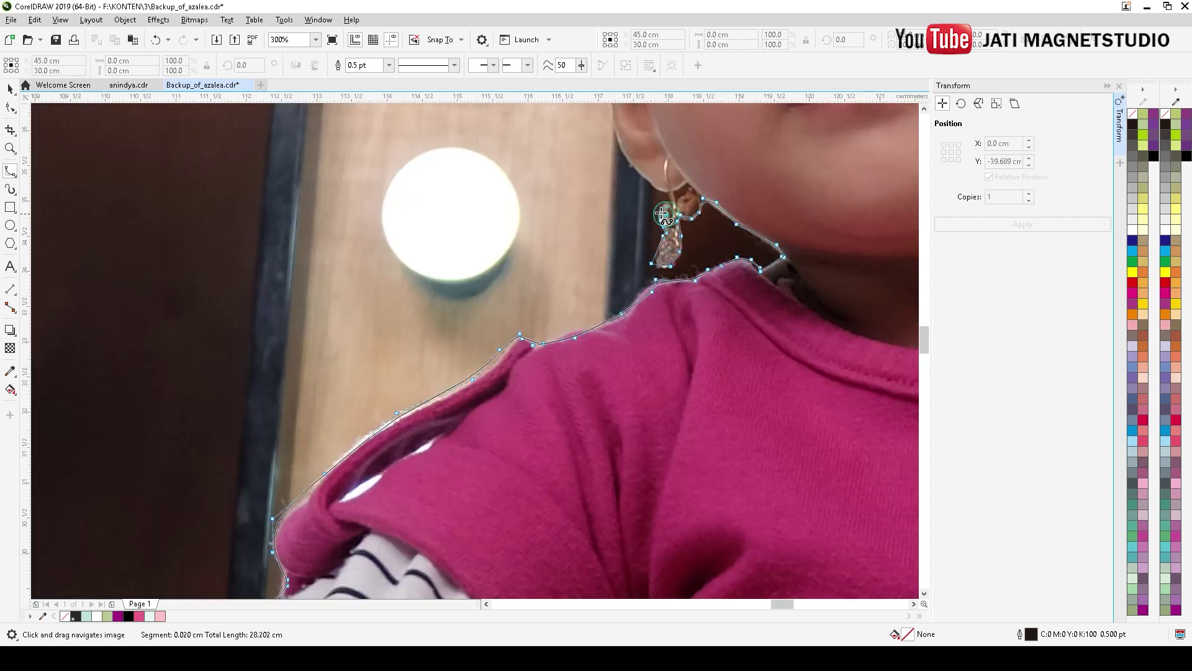
click(667, 191)
scroll(650, 186, up, 3)
click(645, 369)
click(615, 330)
click(609, 294)
click(586, 240)
click(565, 204)
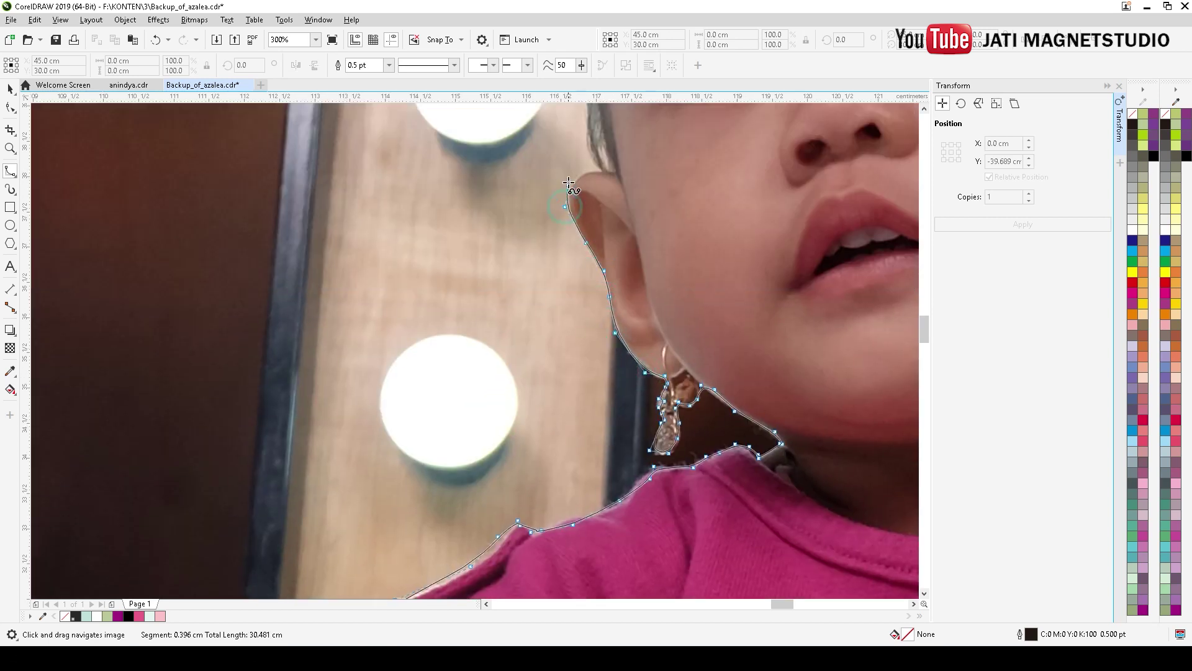
click(583, 166)
click(607, 164)
scroll(597, 186, up, 3)
click(562, 262)
click(562, 138)
scroll(497, 380, up, 5)
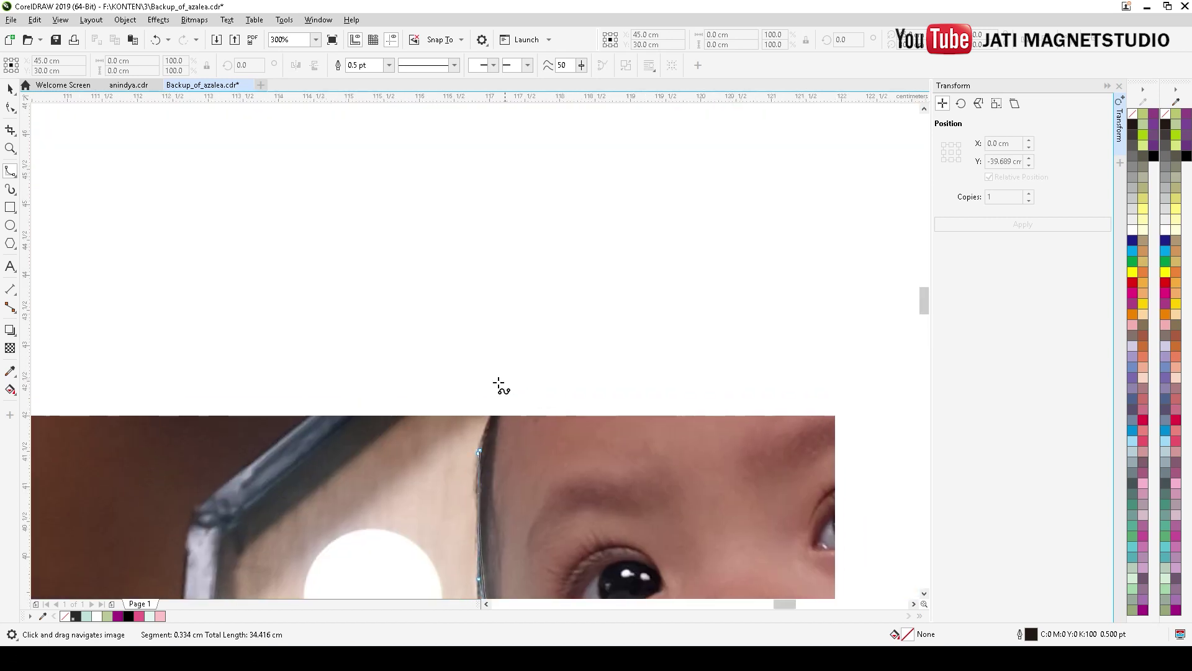
click(498, 382)
click(554, 299)
click(636, 220)
click(729, 181)
click(528, 208)
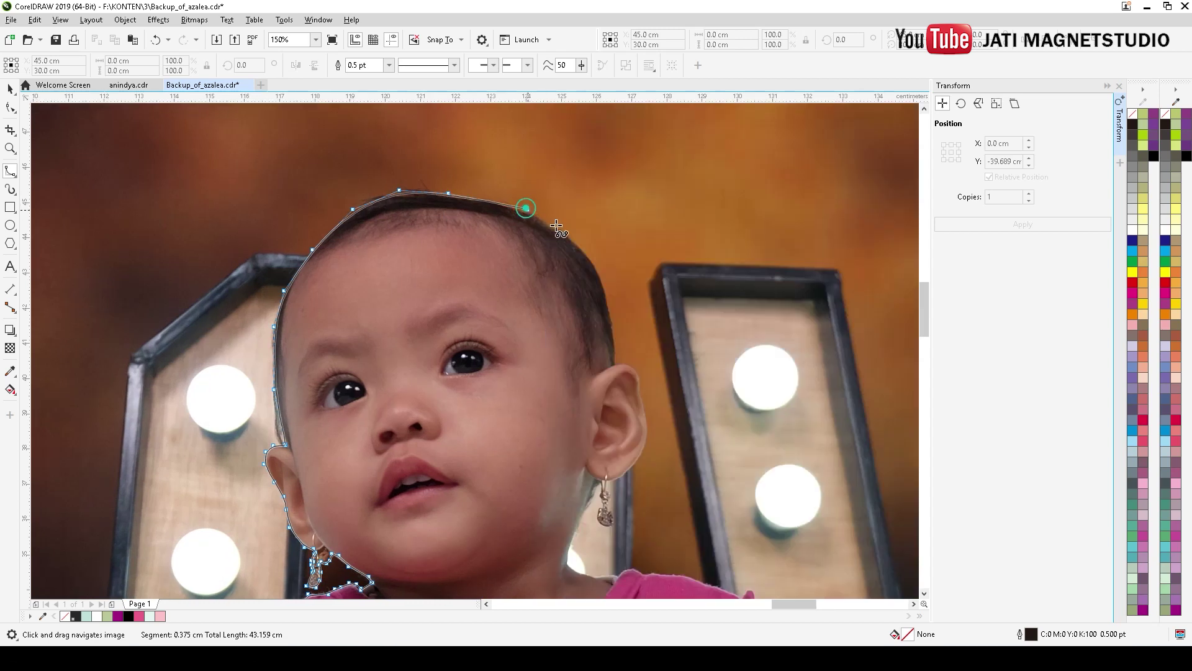
click(577, 233)
click(609, 283)
click(615, 335)
click(616, 361)
click(635, 359)
click(644, 392)
click(639, 447)
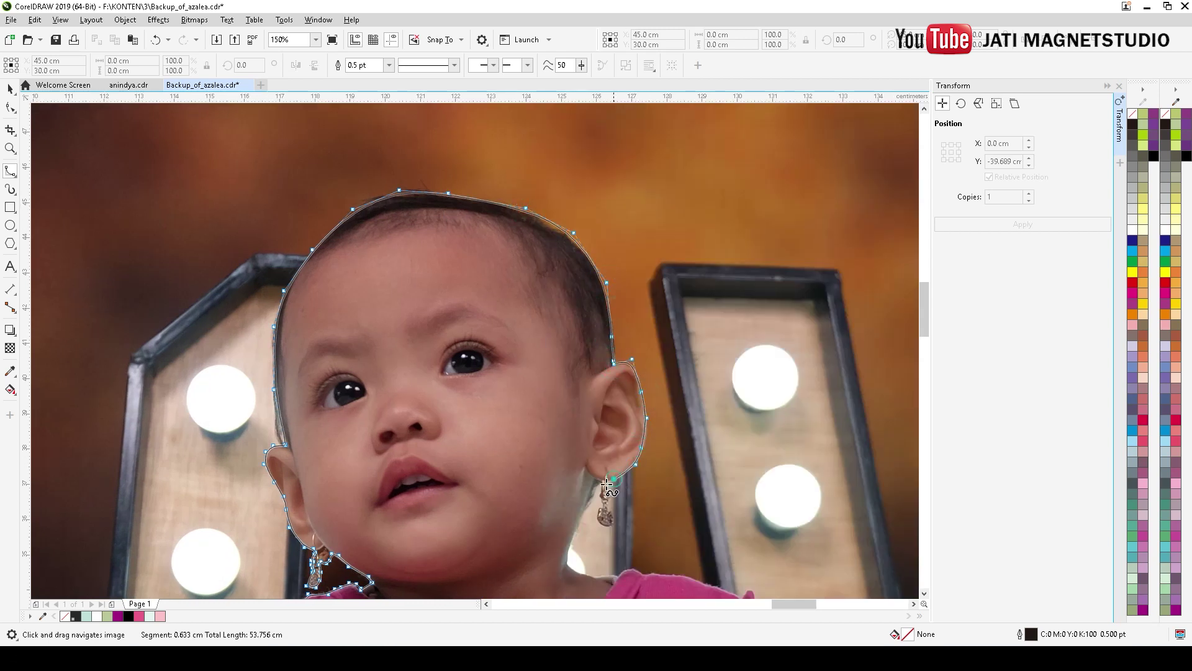
click(611, 494)
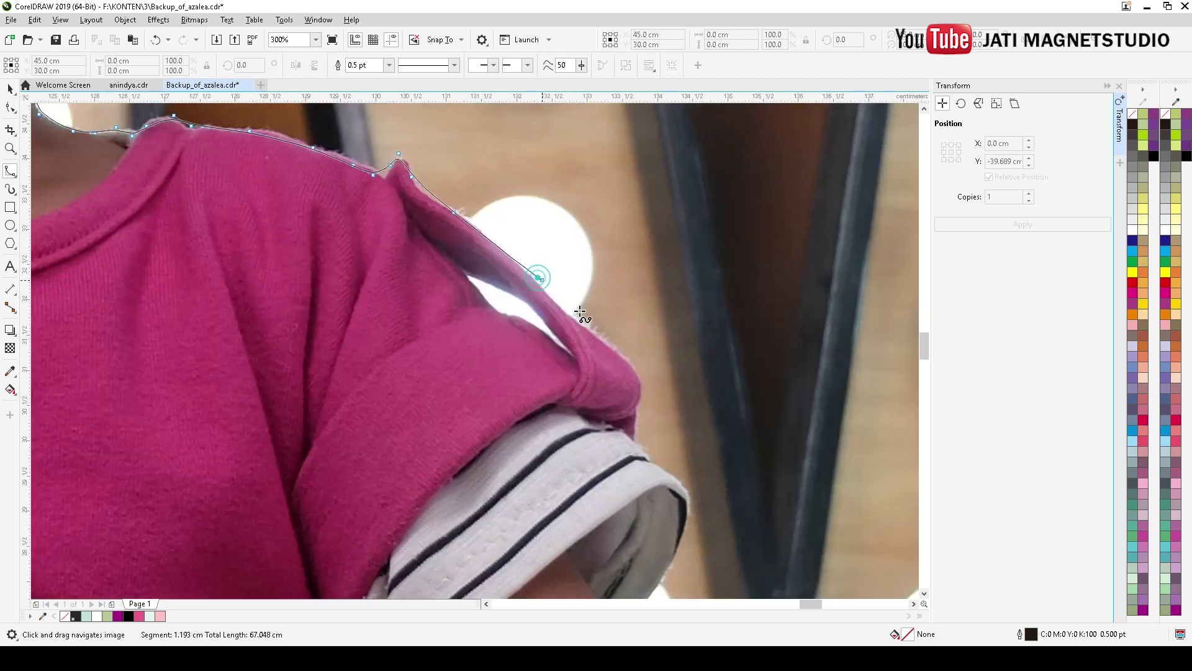
Trace down the sleeve, forearm, bracelet and panda toy, then close the curve along the rug.
click(581, 314)
click(614, 349)
click(643, 367)
click(635, 421)
click(636, 440)
scroll(636, 440, down, 3)
scroll(636, 440, right, 2)
click(519, 250)
click(535, 368)
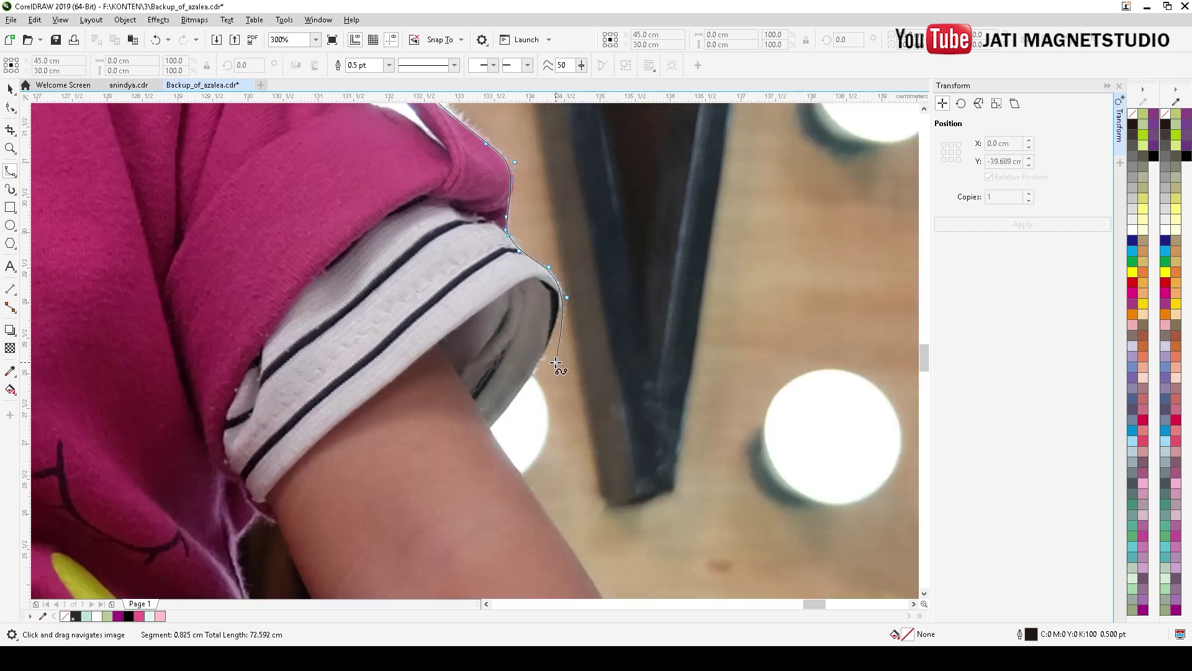
click(506, 406)
click(486, 424)
scroll(487, 424, down, 3)
scroll(487, 424, right, 2)
click(599, 596)
key(F3)
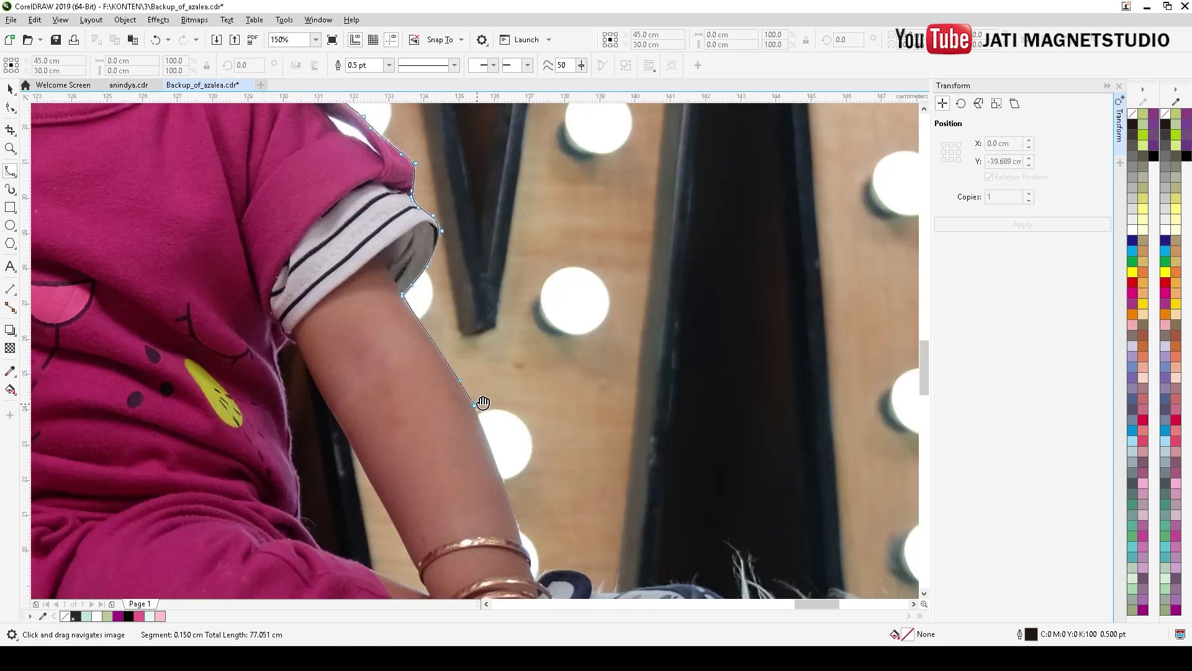
scroll(482, 405, down, 3)
click(459, 195)
click(482, 269)
click(503, 312)
click(506, 333)
click(514, 343)
click(519, 366)
click(543, 355)
click(572, 362)
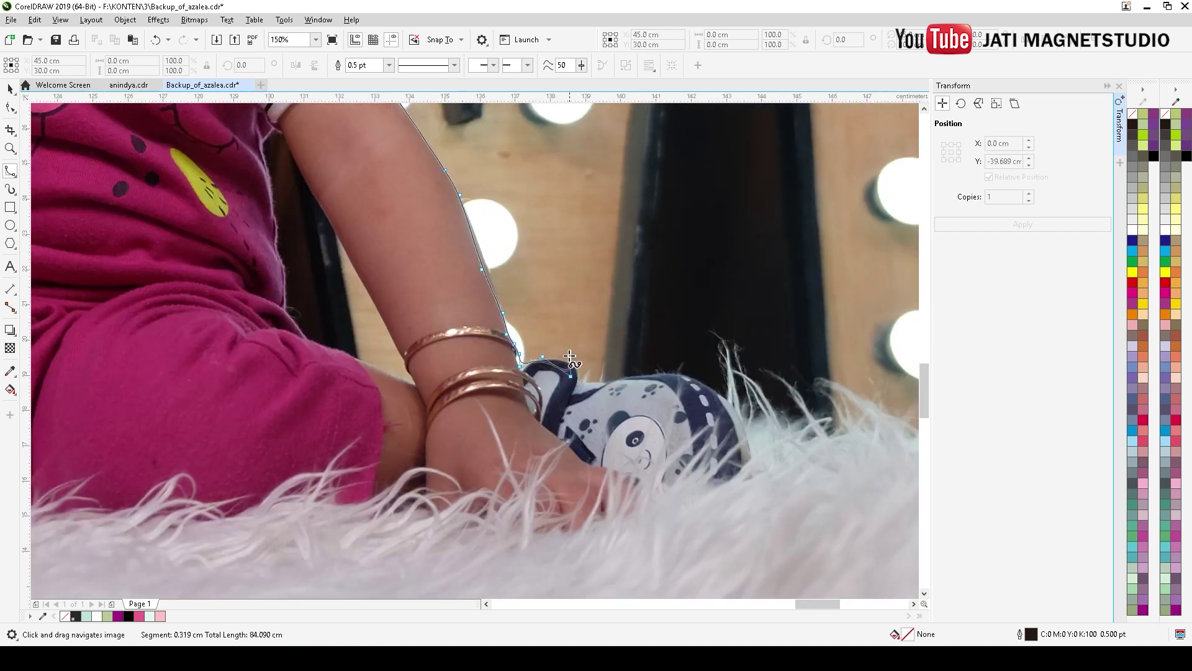
click(576, 380)
click(597, 383)
click(640, 375)
click(700, 373)
click(730, 403)
click(756, 443)
key(F3)
key(F3)
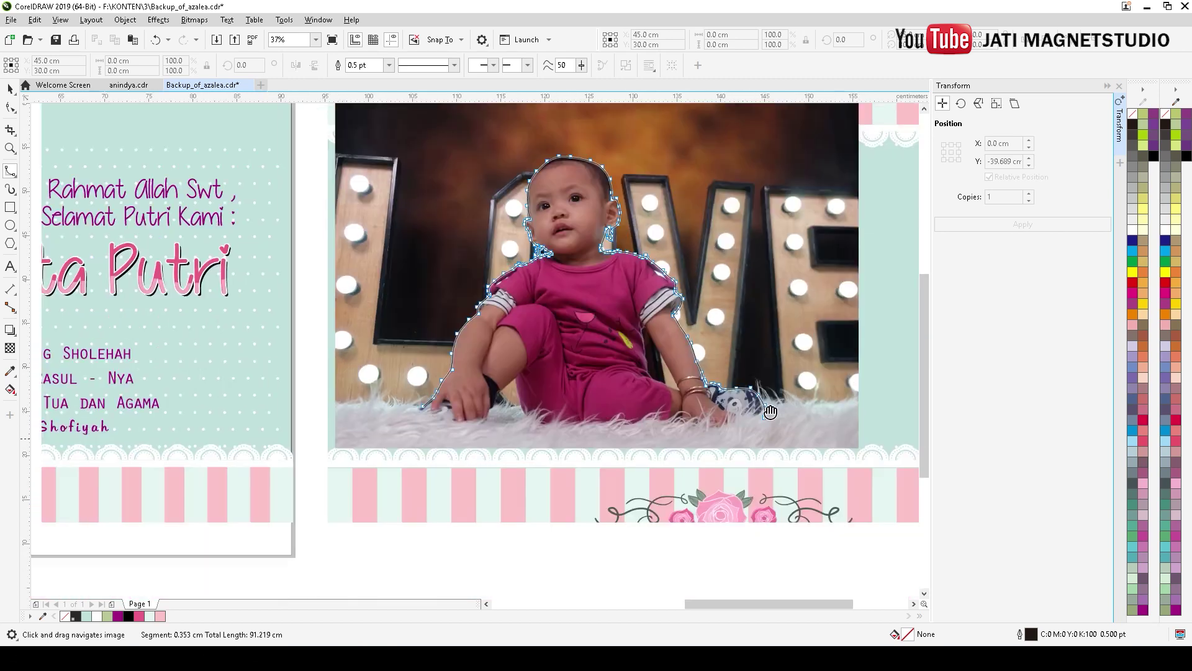
click(770, 429)
click(419, 429)
click(417, 405)
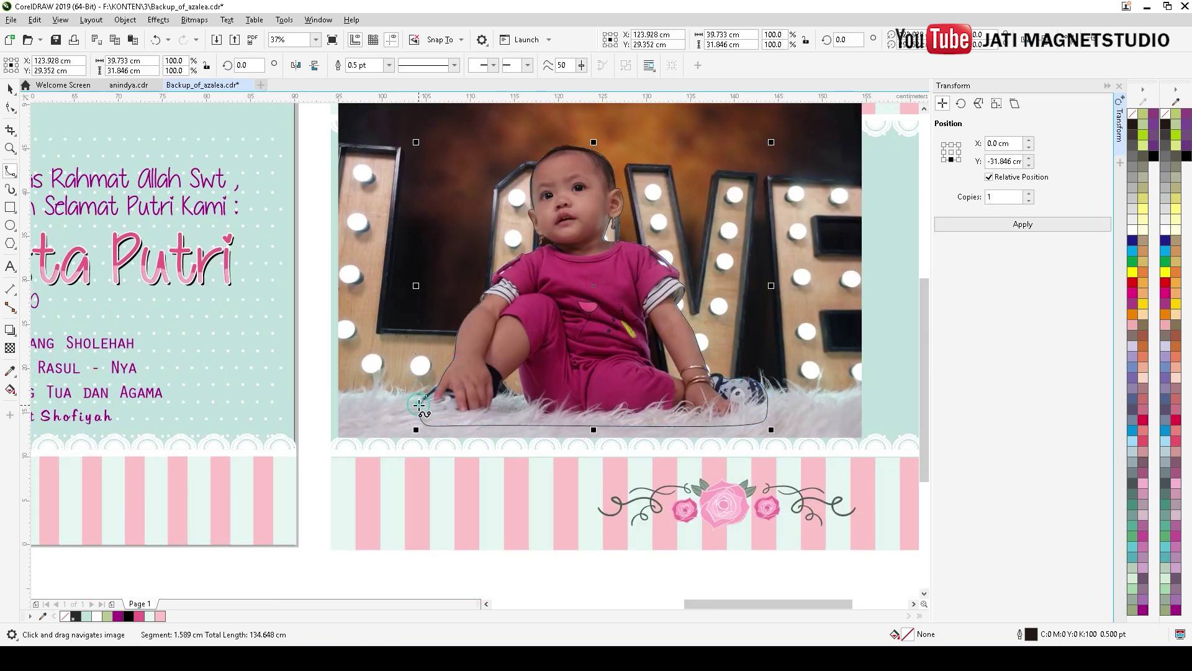
click(11, 89)
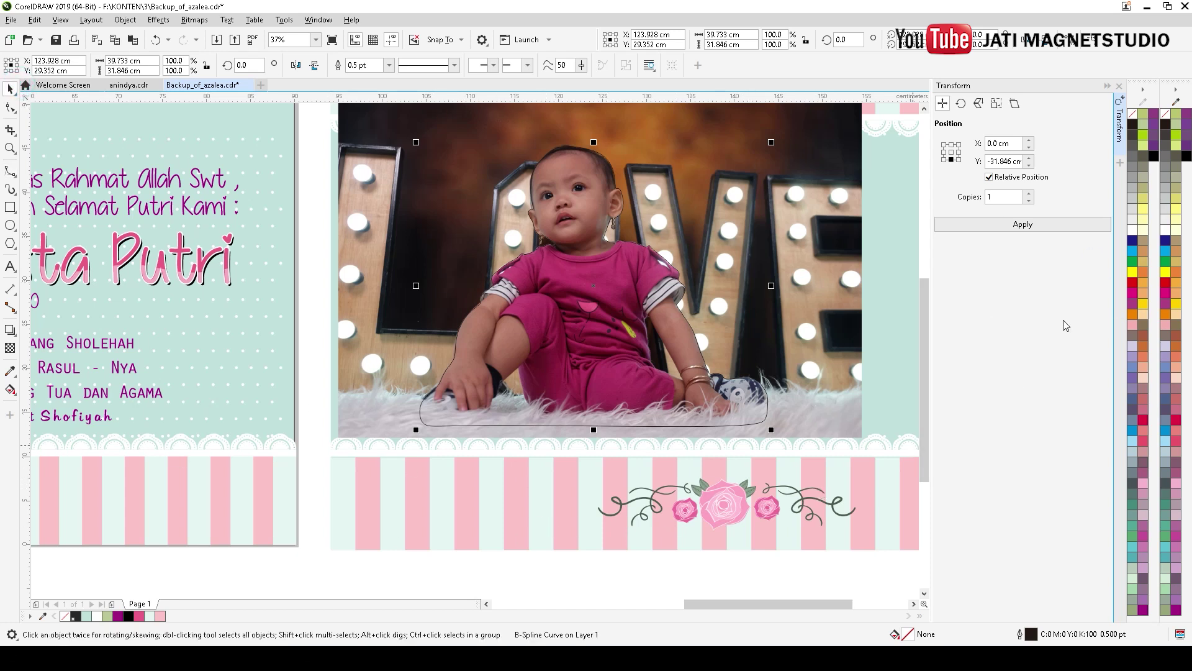
Give the closed curve a yellow outline and select the grouped background artwork.
right_click(1133, 272)
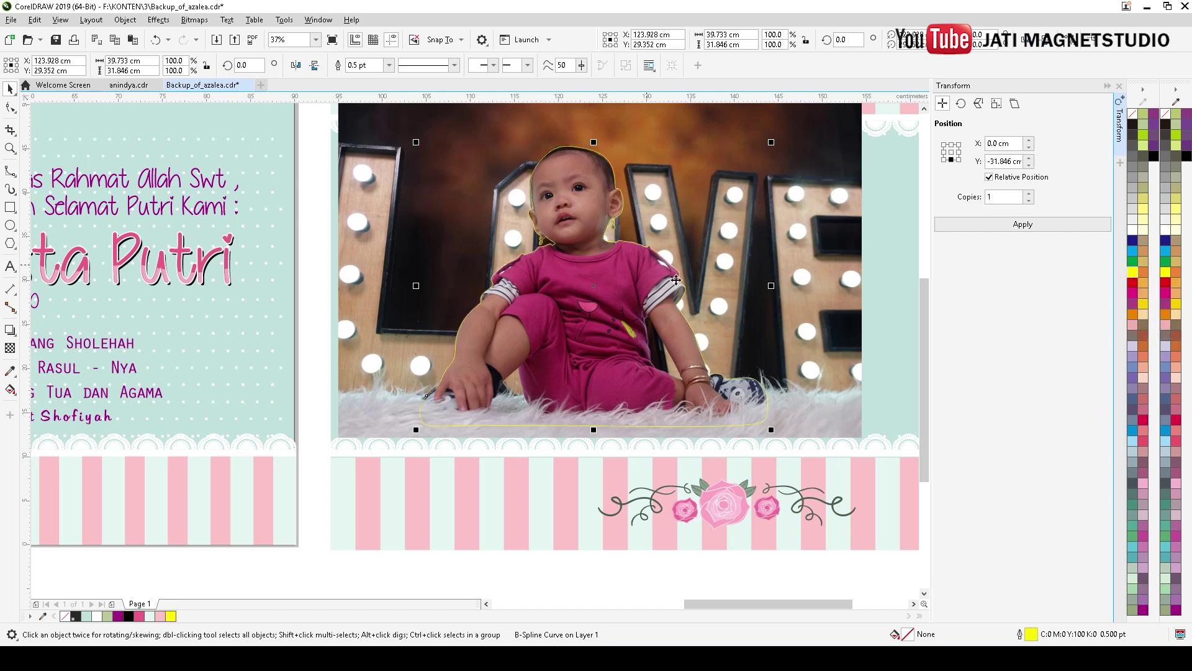
drag(614, 267, 562, 314)
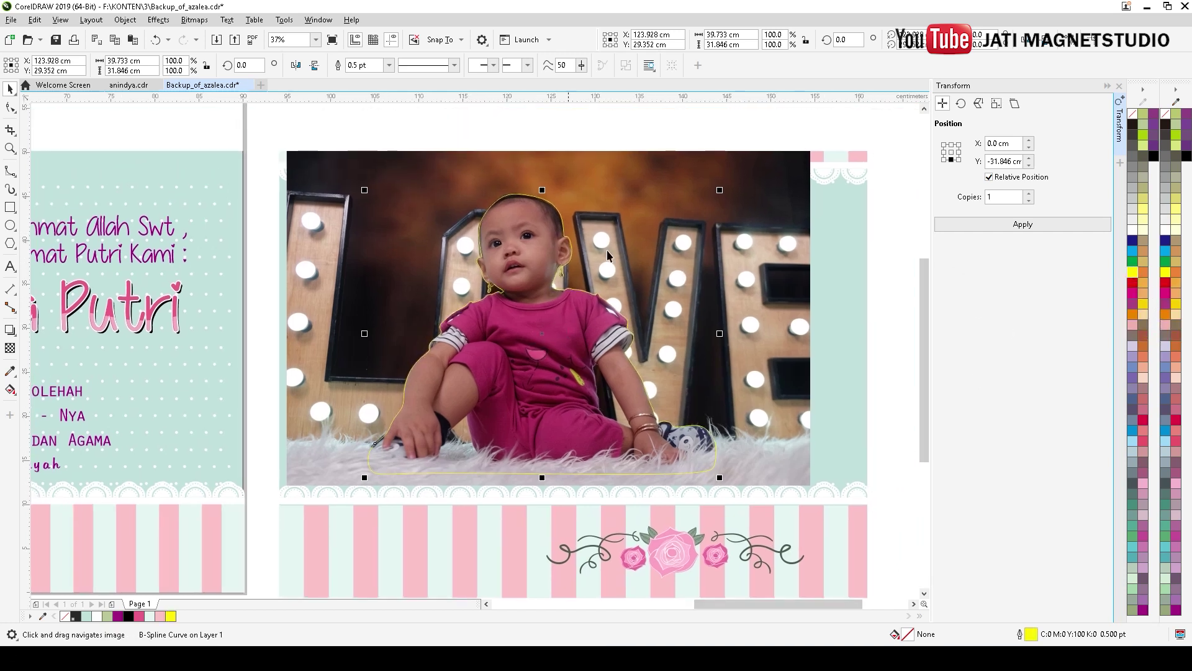
click(537, 127)
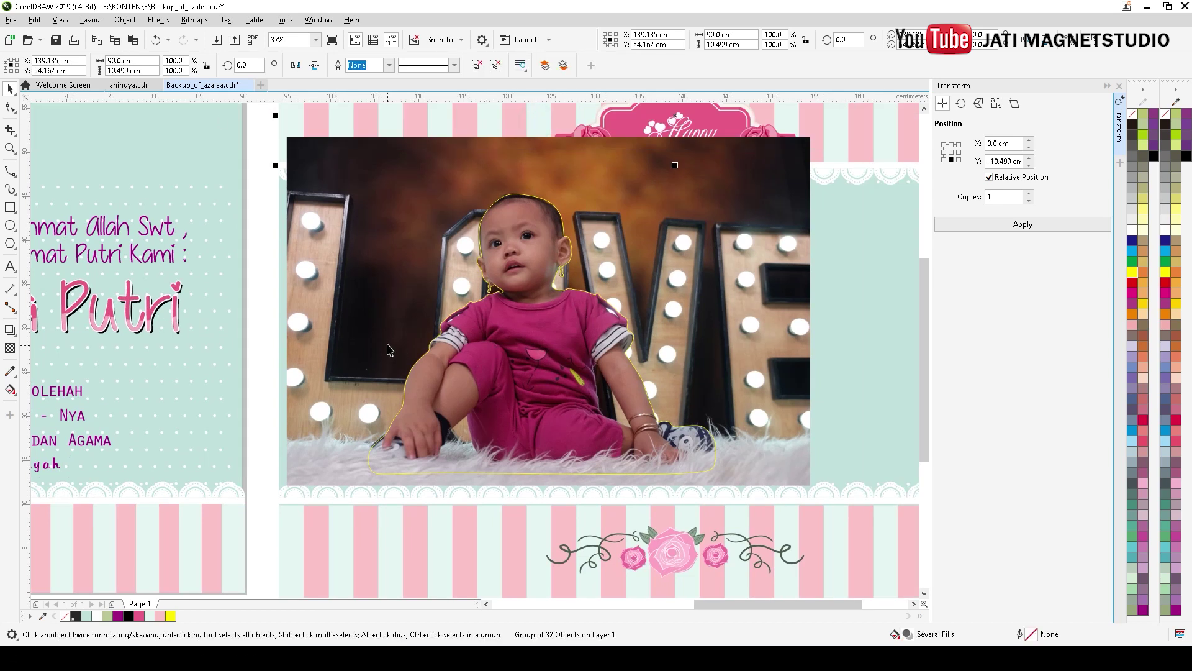
Place the baby photo inside the traced curve with PowerClip Place Inside Frame.
click(348, 225)
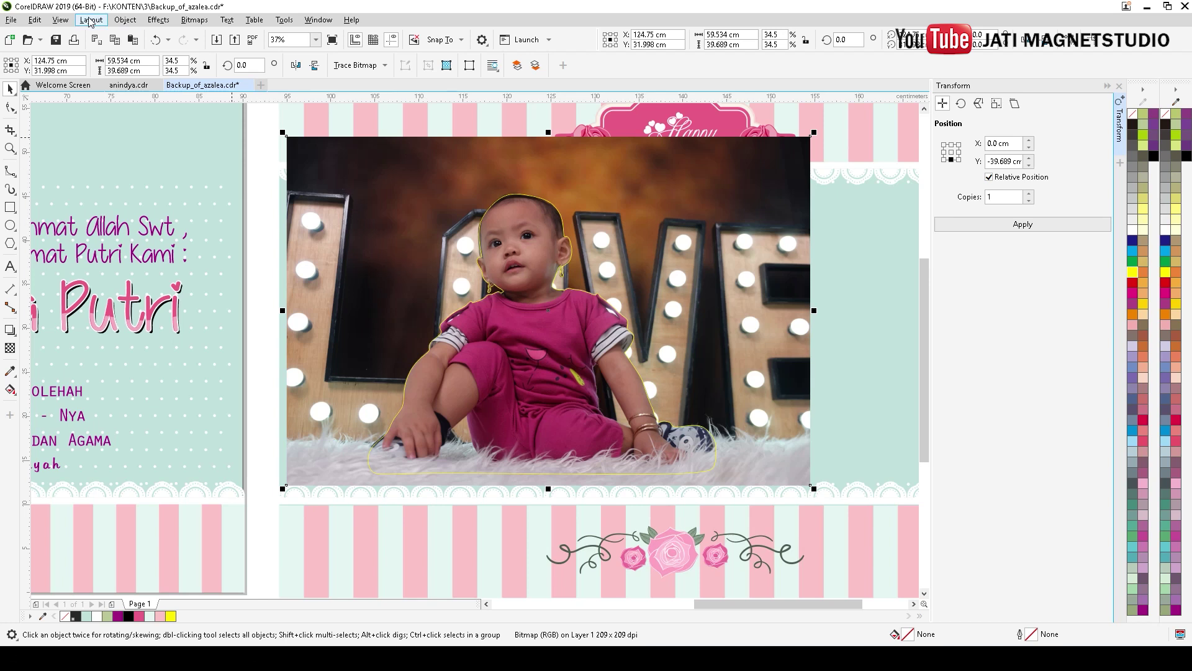
click(125, 19)
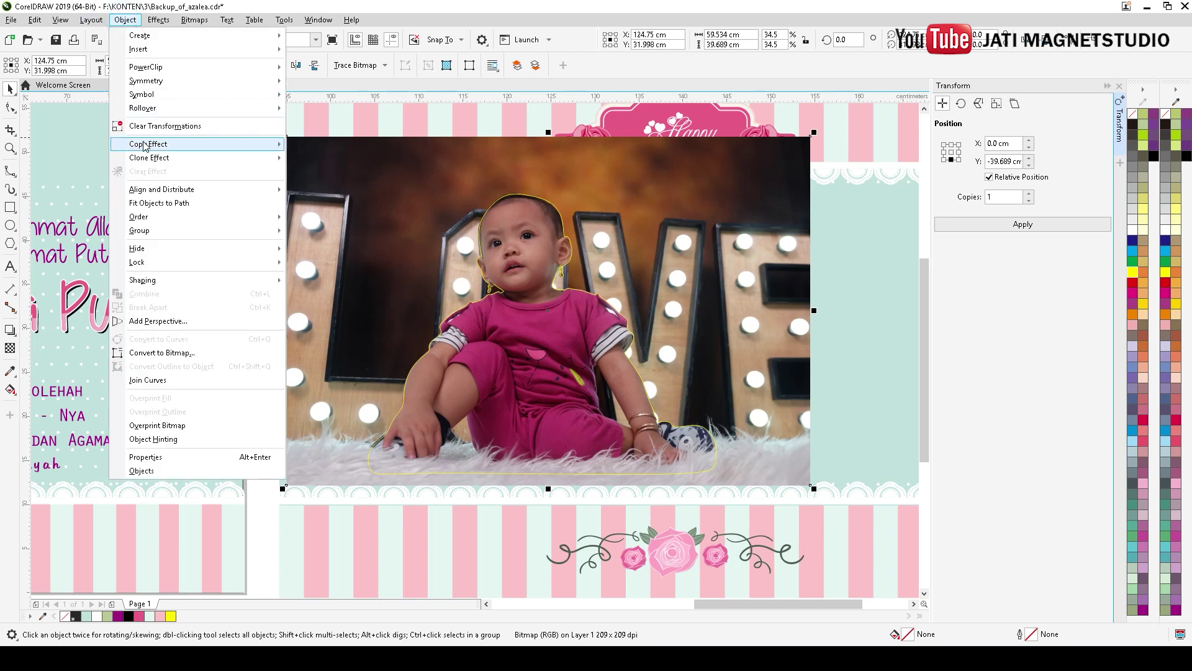
mouse_move(146, 67)
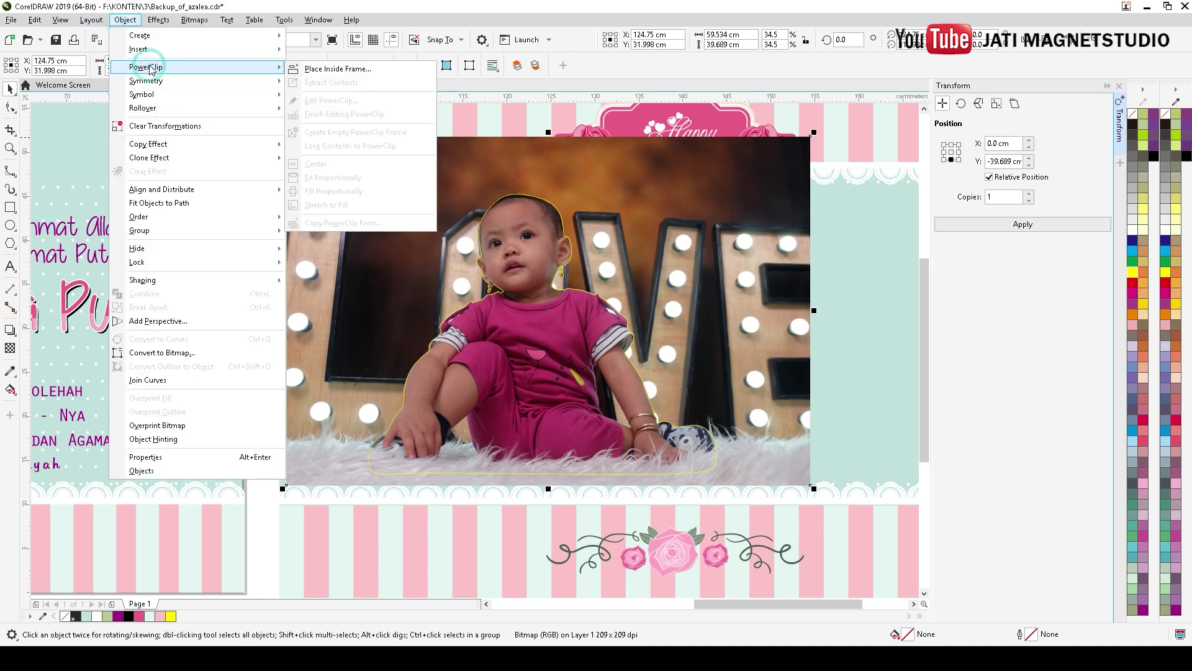
click(316, 68)
click(519, 318)
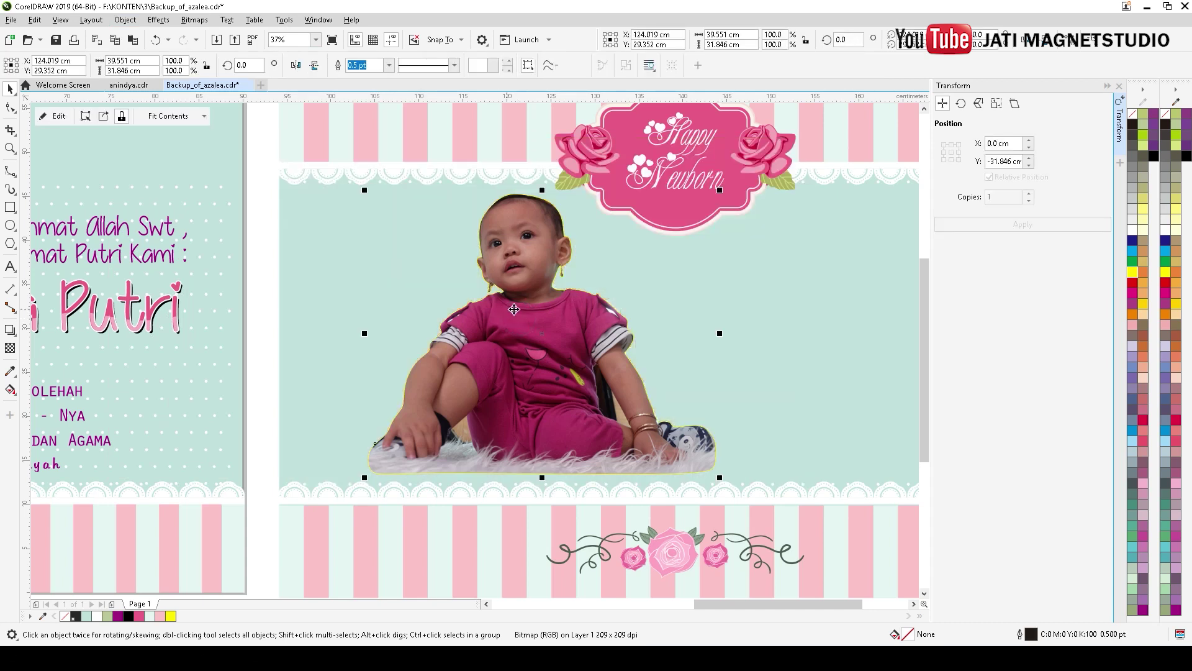
Remove the clipped photo's yellow outline and enlarge the cut-out baby to 117.2%.
right_click(1136, 117)
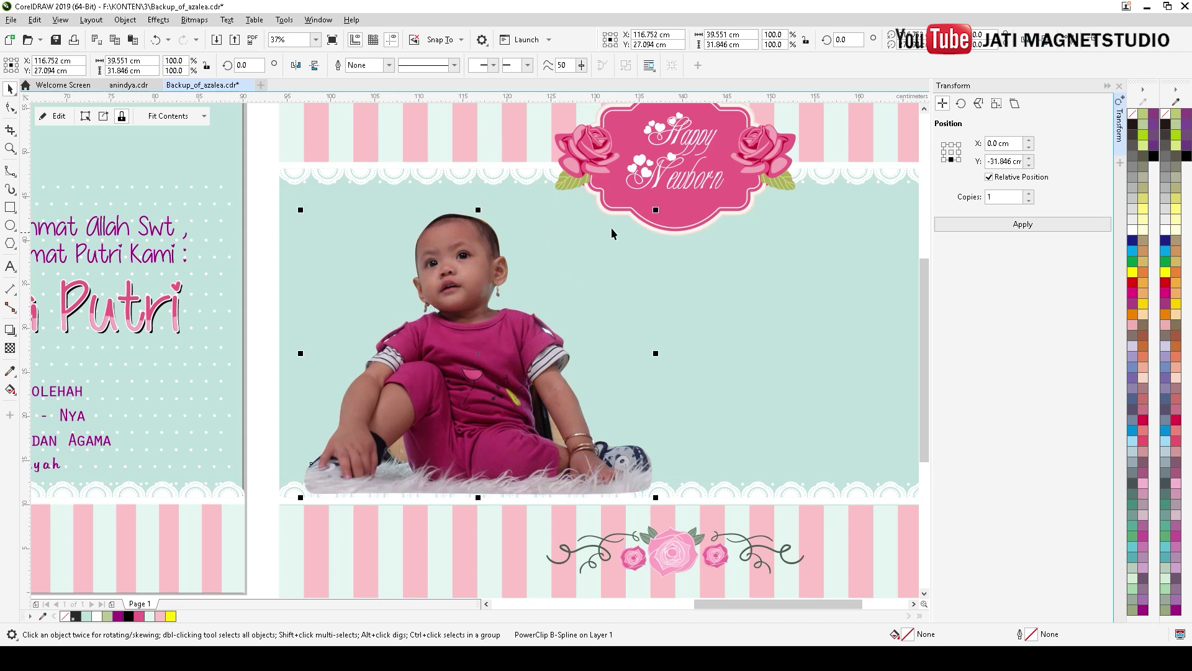
drag(655, 214, 736, 165)
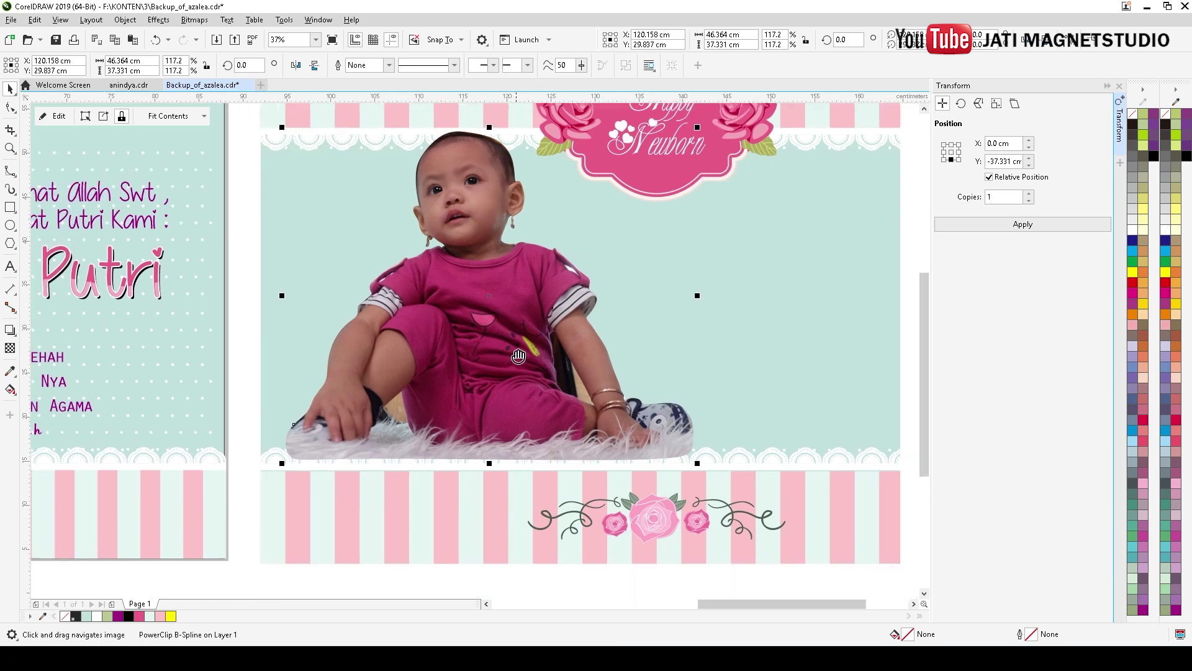
scroll(515, 350, down, 2)
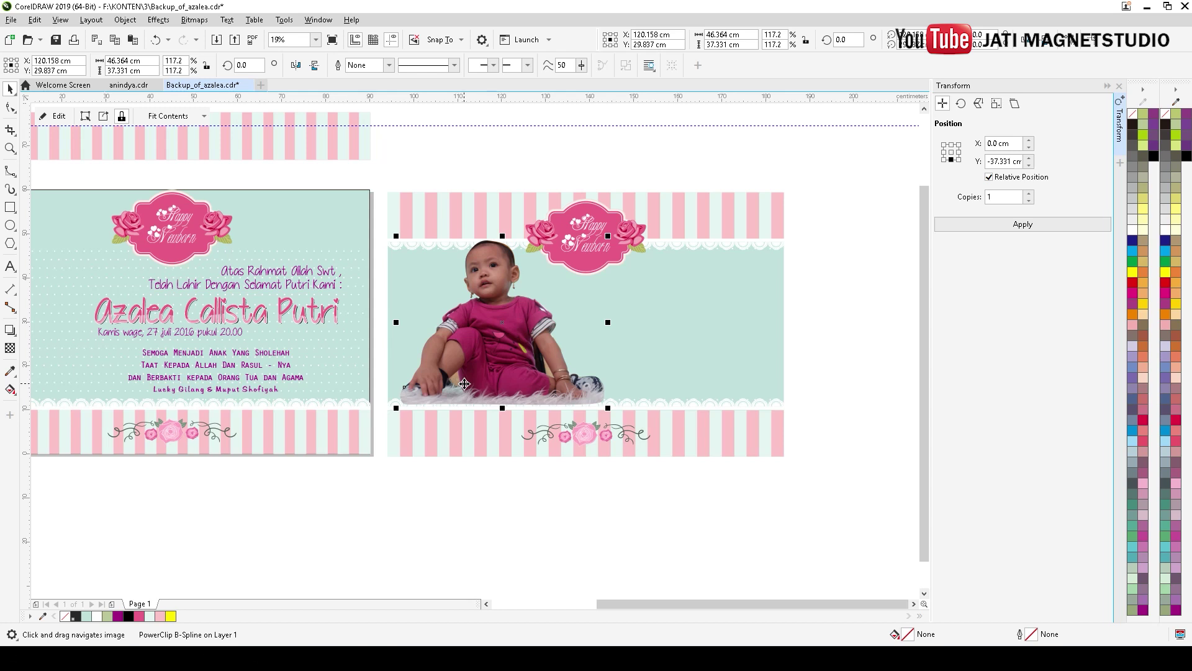
scroll(464, 384, up, 2)
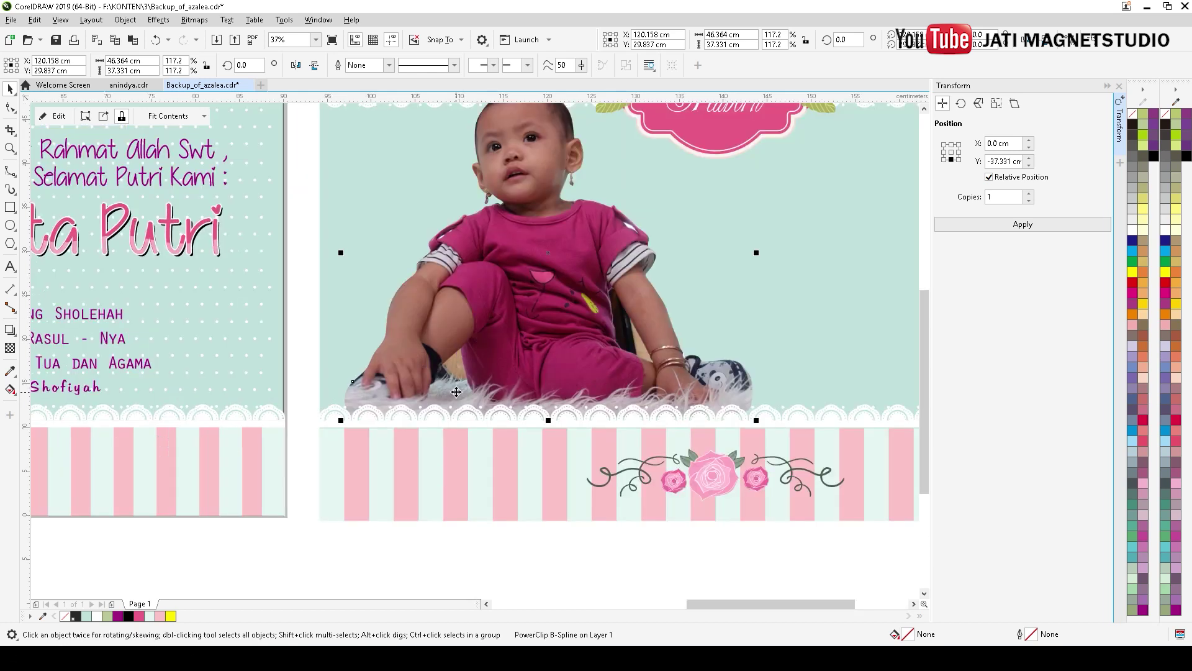
click(550, 319)
scroll(550, 319, down, 2)
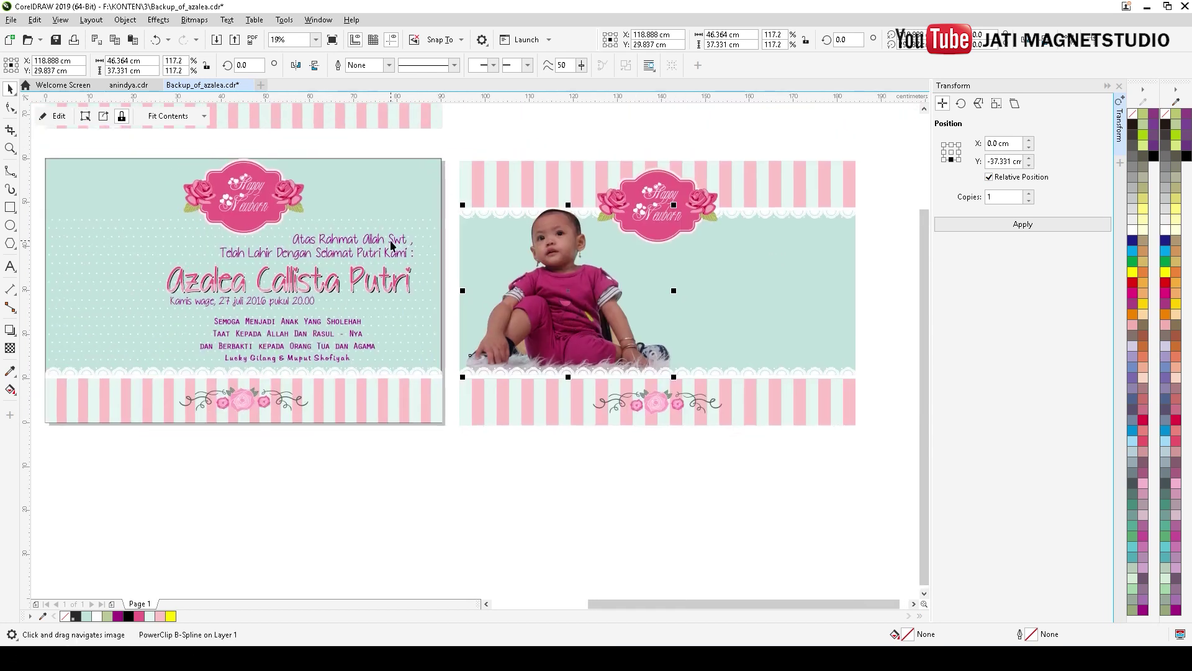
Copy the two-line 'Atas Rahmat Allah Swt' greeting onto the right design beside the baby.
click(391, 245)
drag(346, 242, 770, 246)
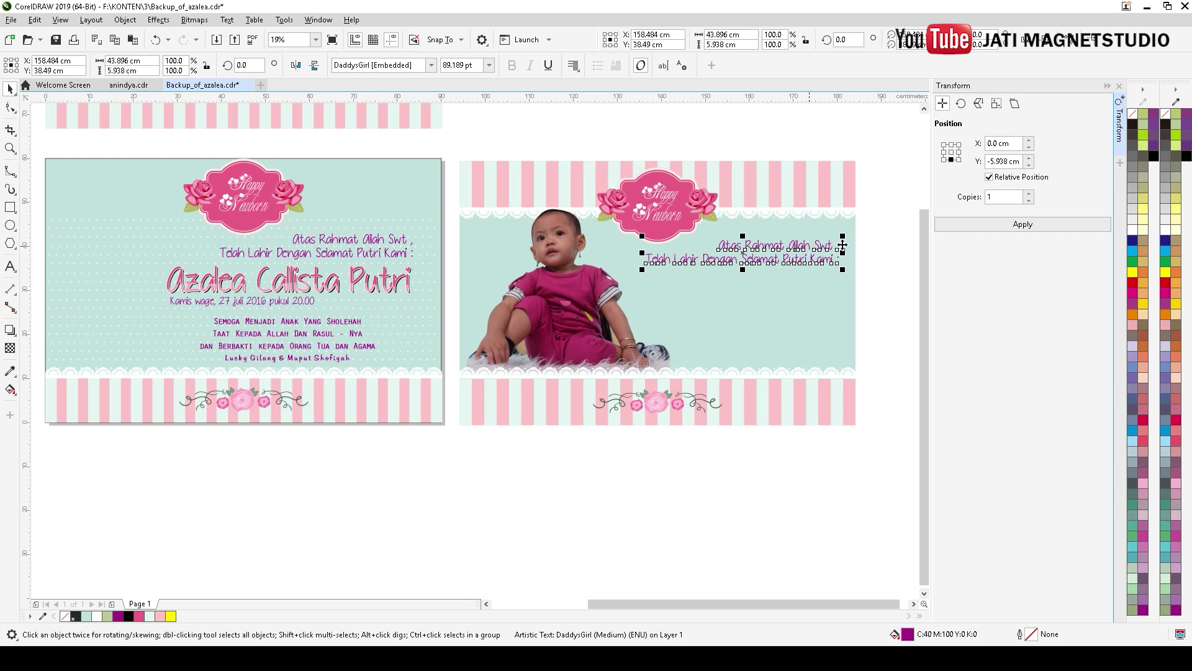
key(Escape)
drag(781, 250, 782, 251)
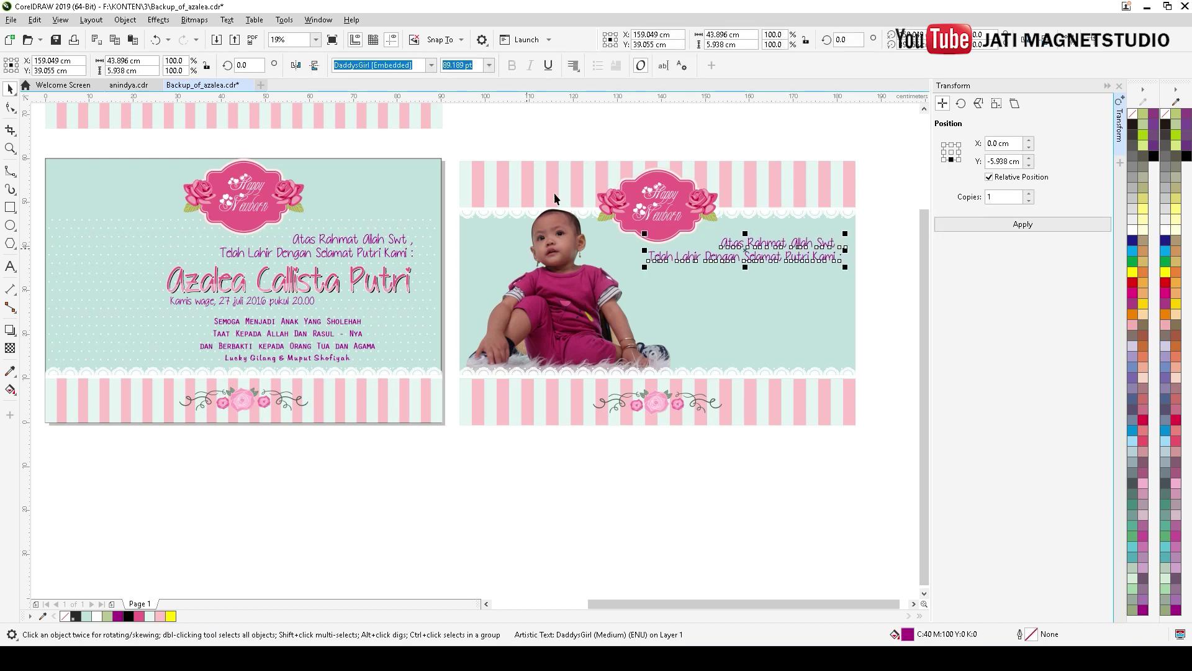
Try a different font on the copied greeting, then undo the change.
click(431, 66)
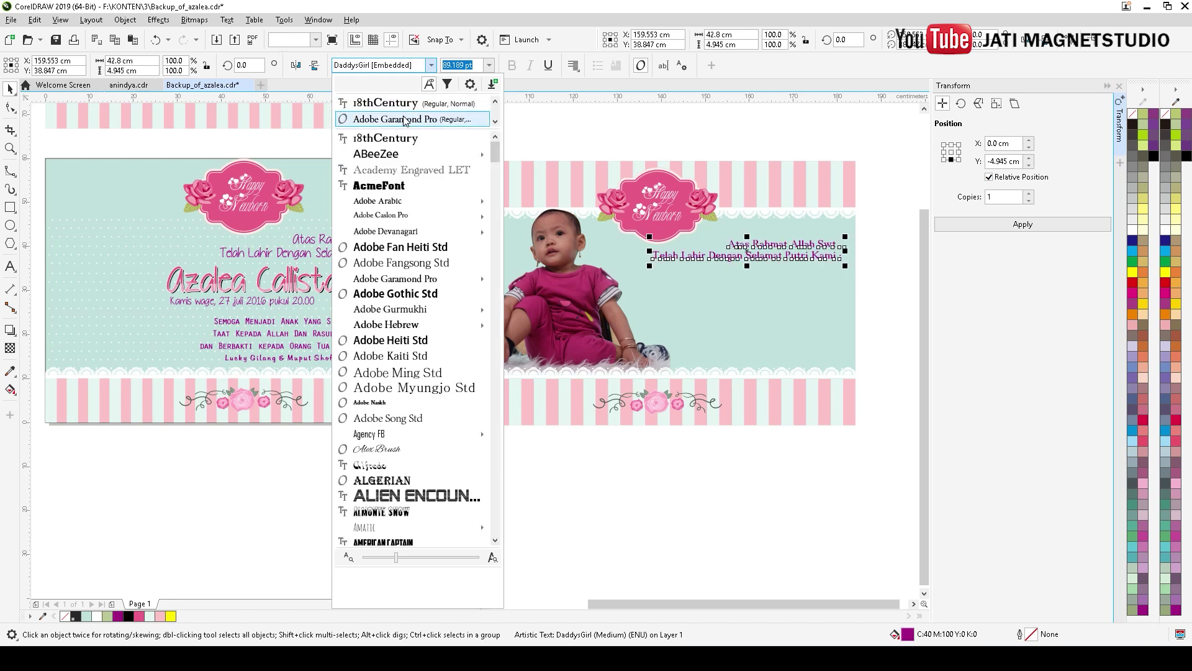
click(401, 126)
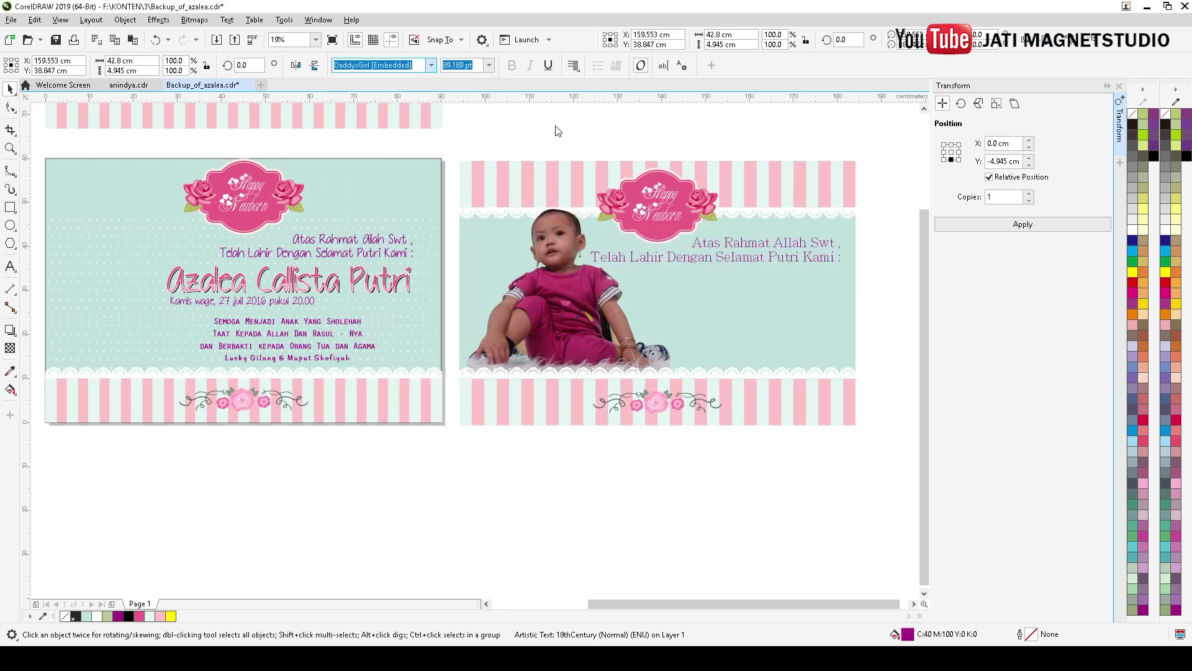
click(624, 138)
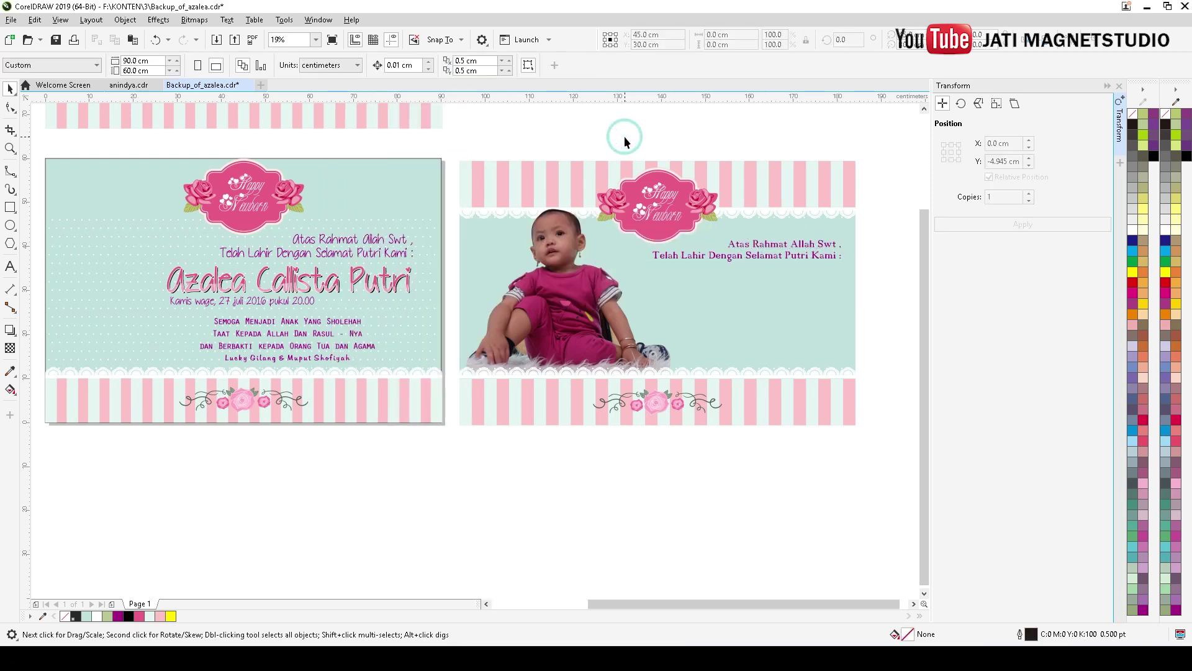
click(156, 40)
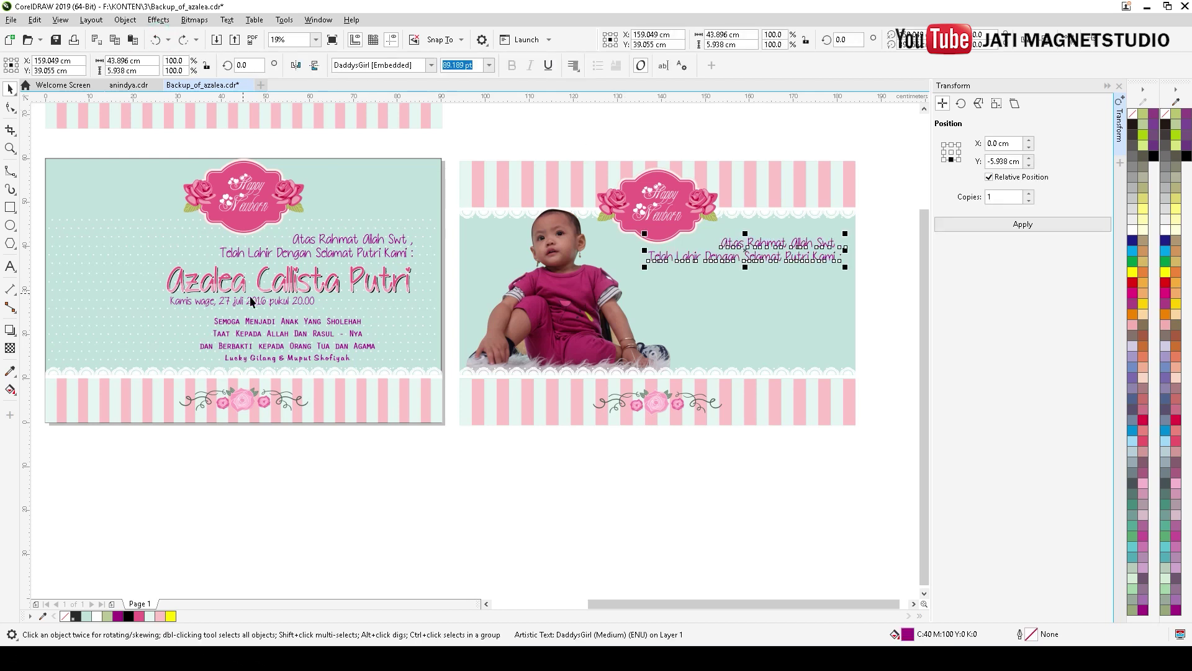
Select the left design's text objects and pink name, then start a new text line on the canvas.
drag(450, 259, 146, 297)
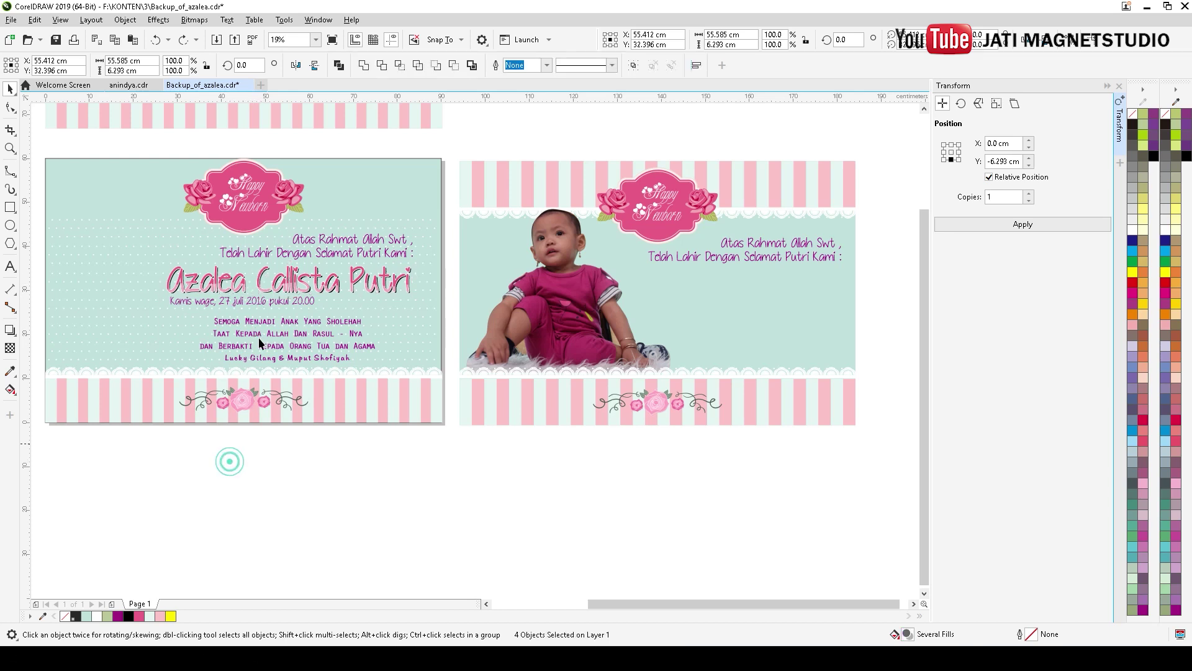
click(261, 273)
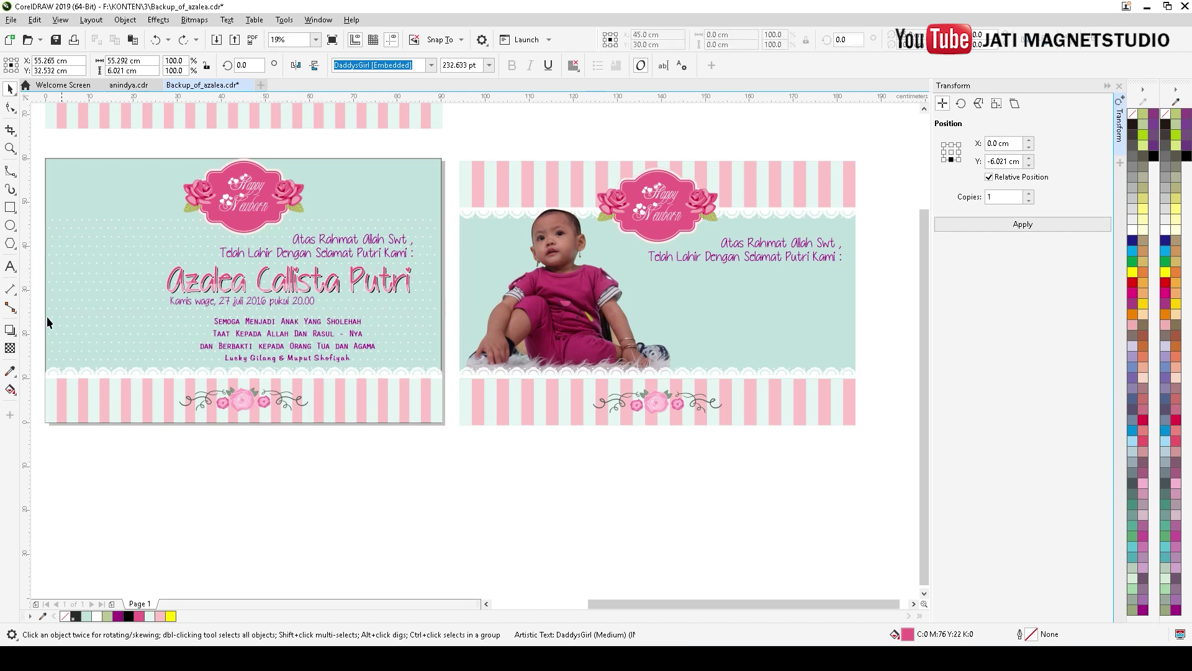
key(Escape)
click(13, 268)
click(374, 495)
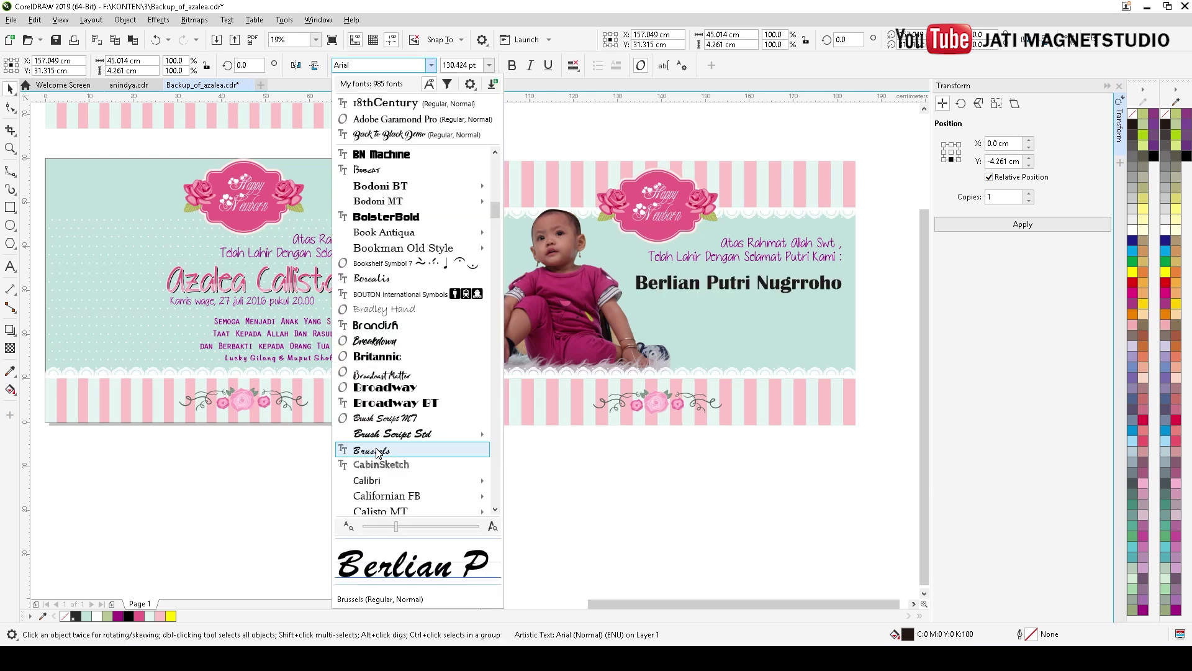
Set the name text in Citrus Gothic Rough and enlarge it to 113.7%.
scroll(380, 450, down, 2)
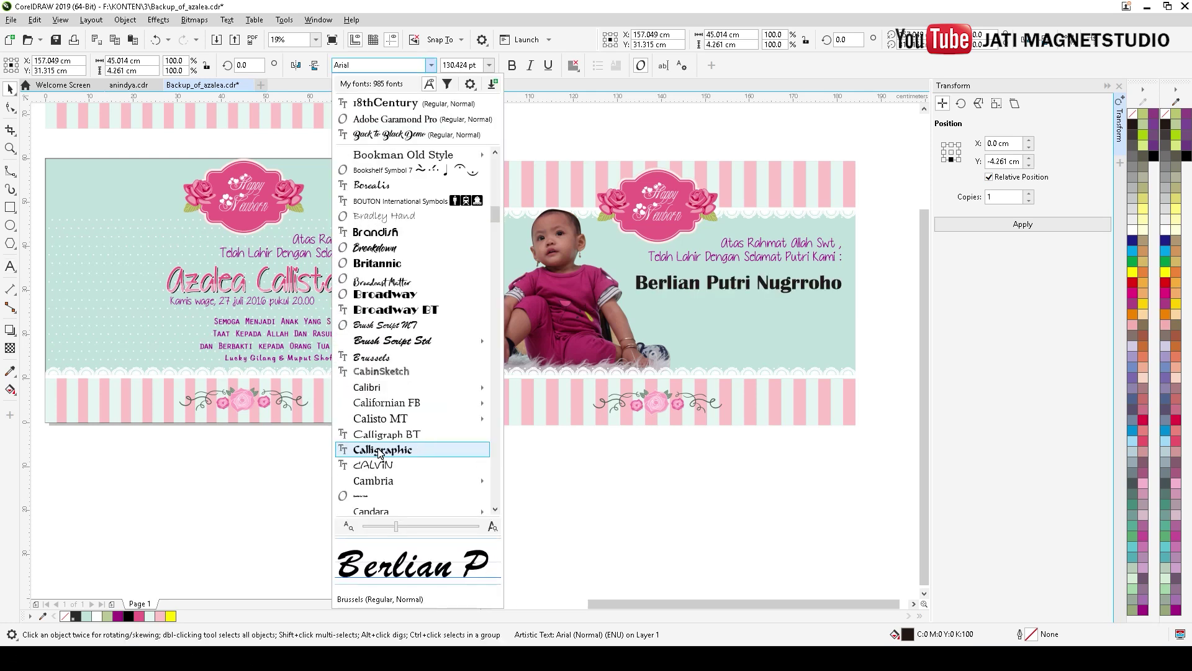
scroll(380, 451, down, 6)
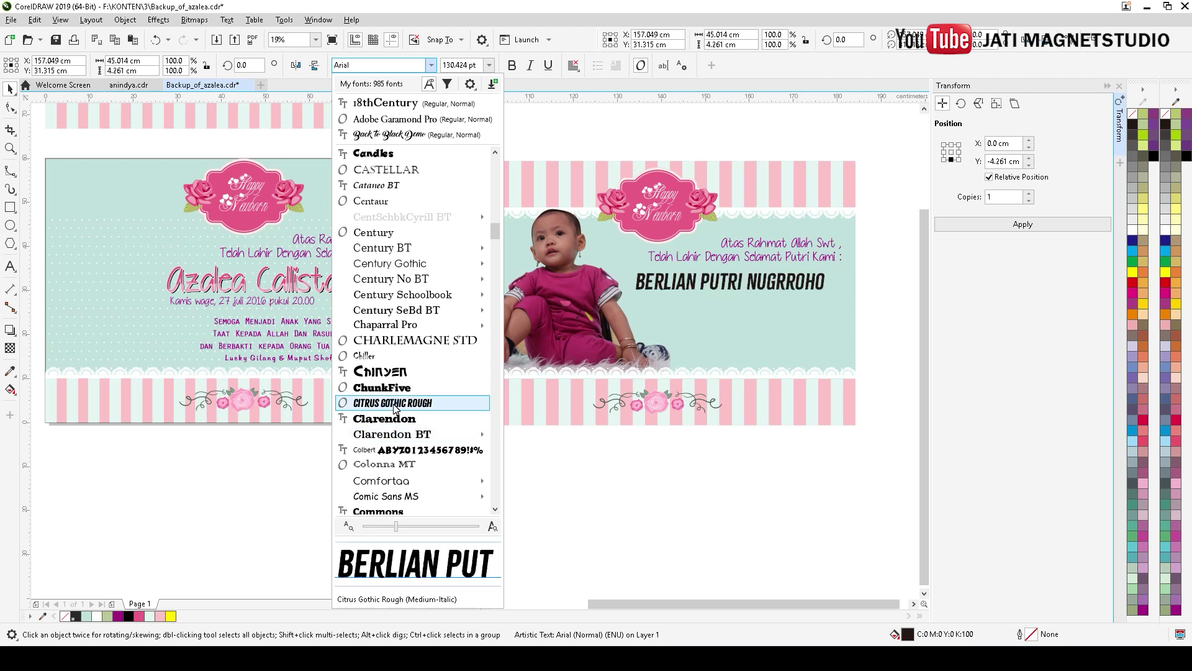
click(393, 403)
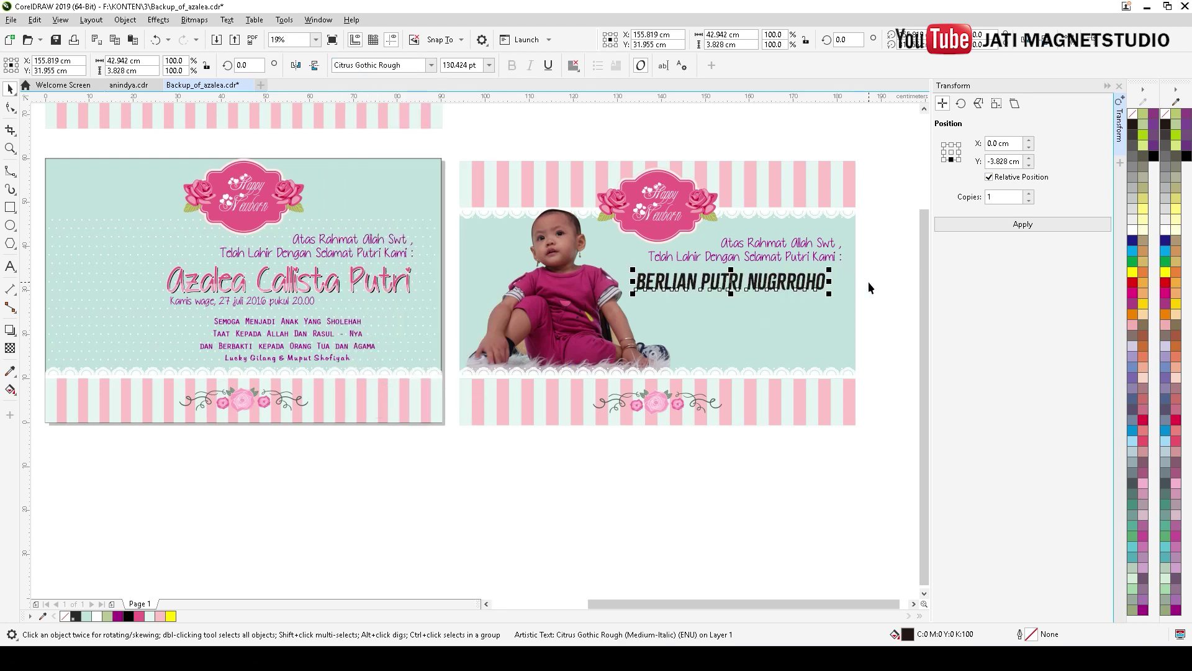
mouse_move(830, 294)
mouse_down()
mouse_move(846, 305)
mouse_move(830, 295)
mouse_up()
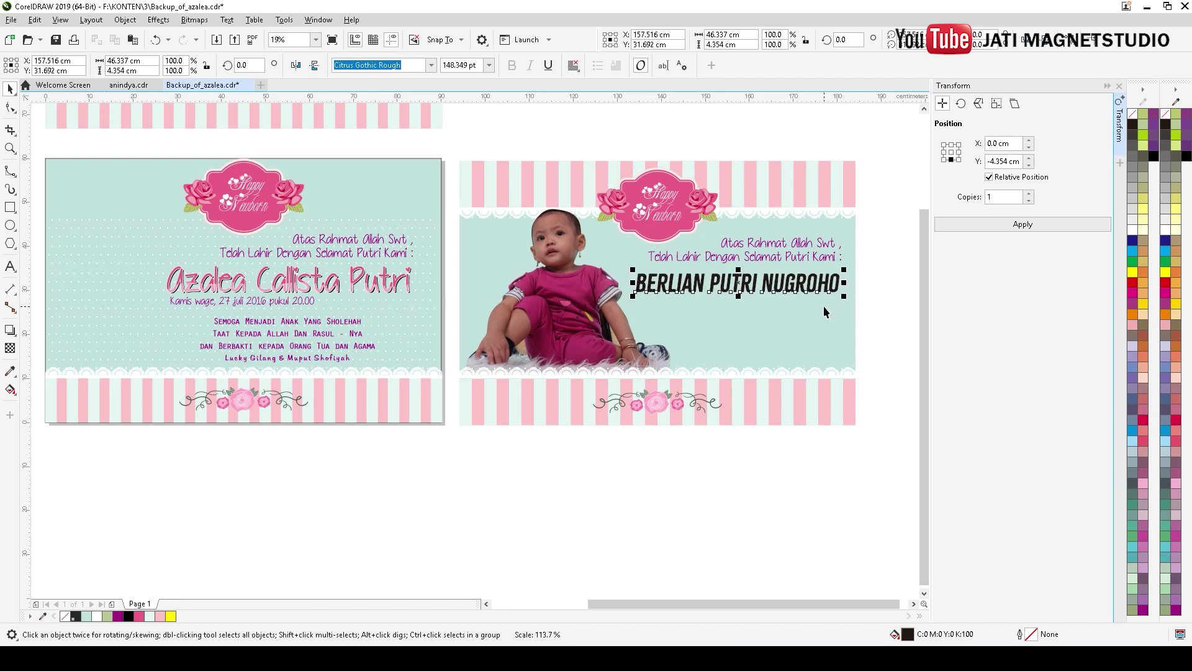
Fill the name with the darker pink sampled from 'Putri' and bring up its outline settings.
scroll(358, 283, up, 5)
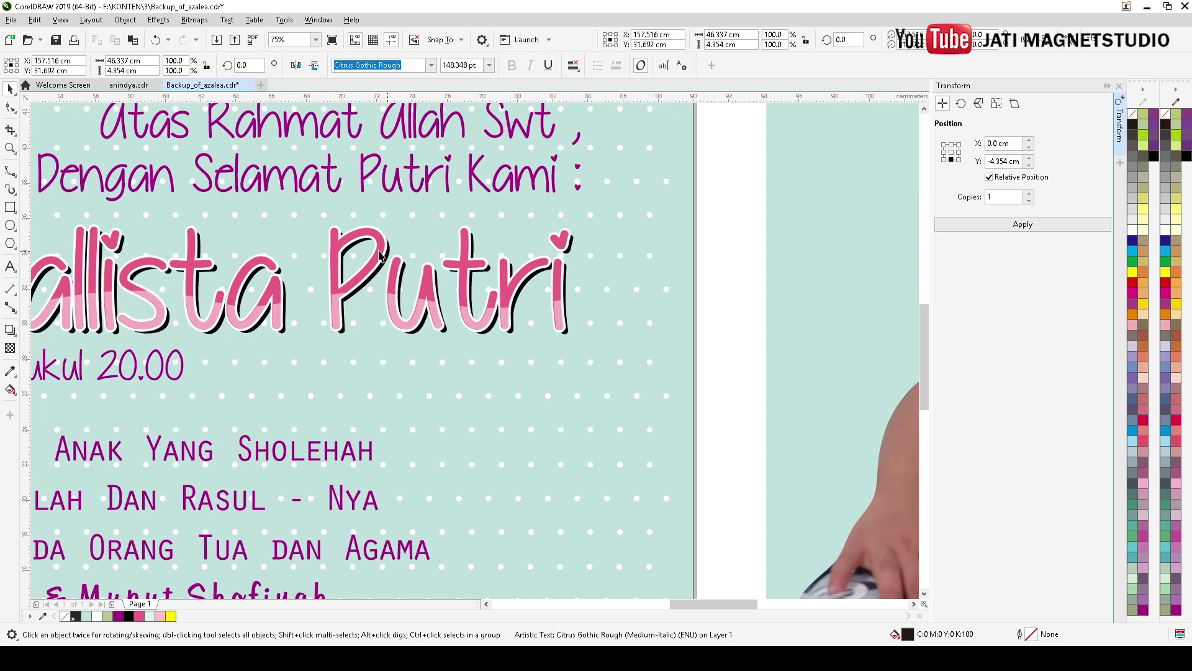
scroll(352, 255, down, 3)
scroll(516, 315, right, 3)
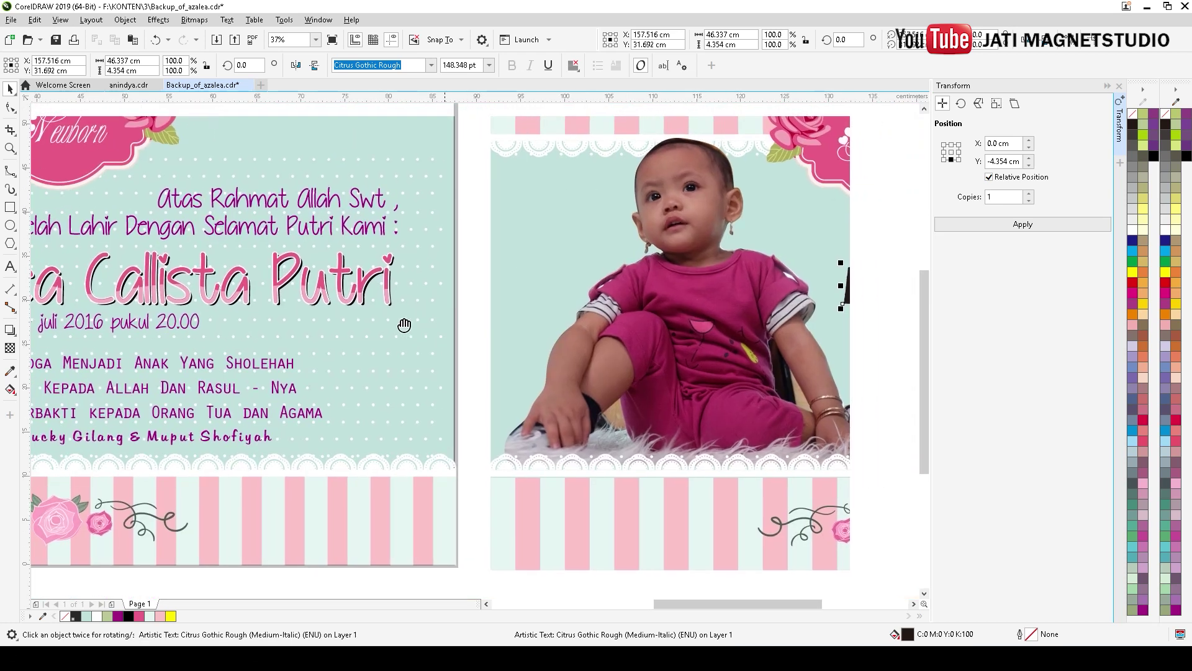
click(10, 371)
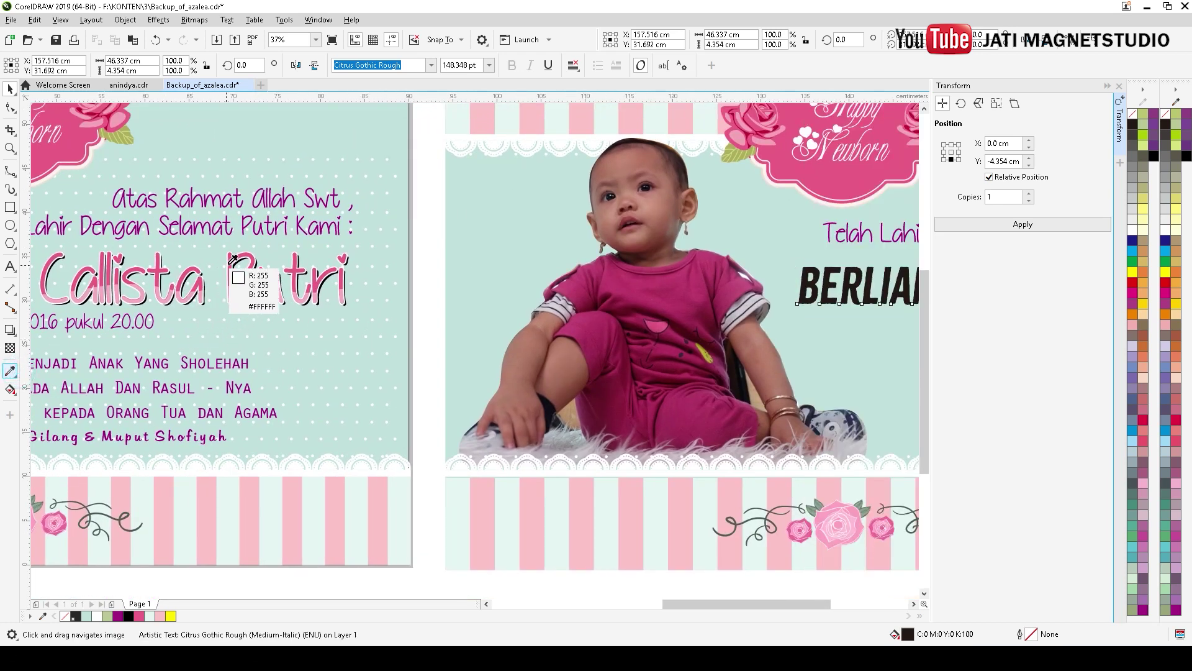
click(234, 258)
scroll(546, 194, right, 4)
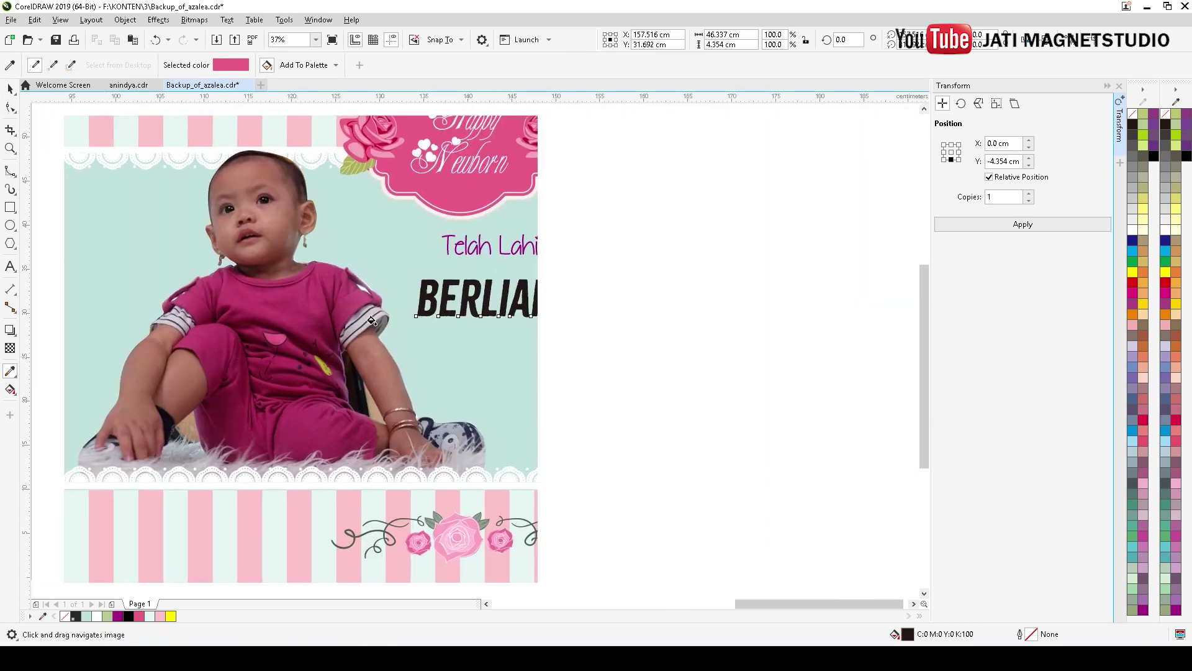
click(462, 288)
key(space)
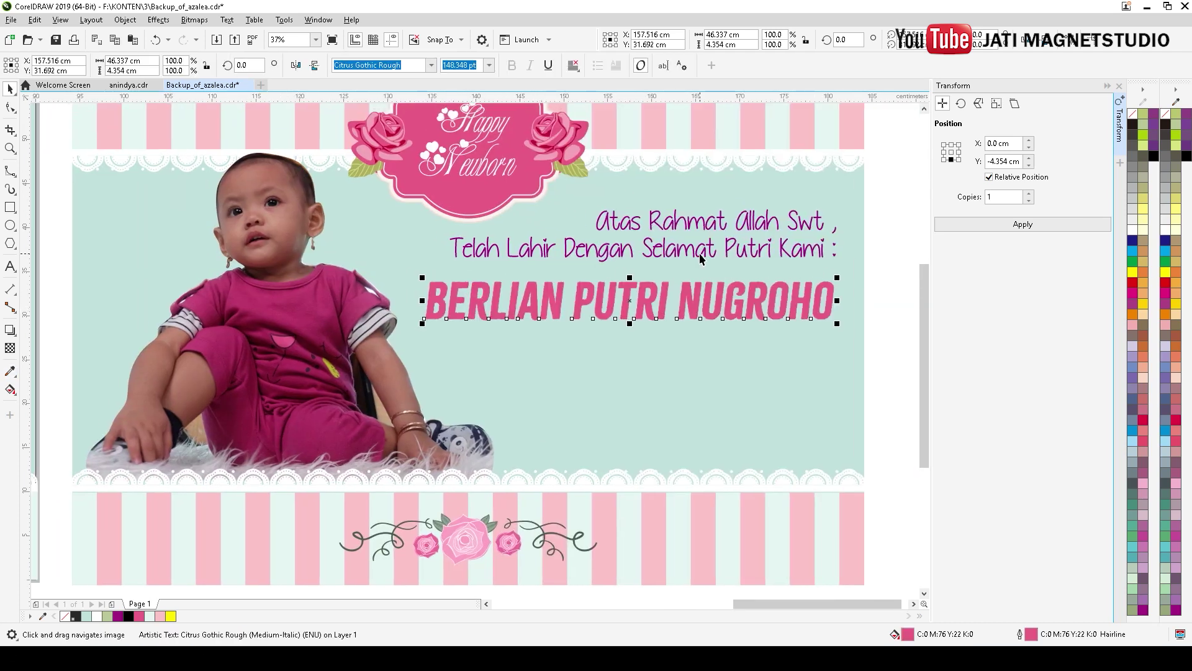
key(F12)
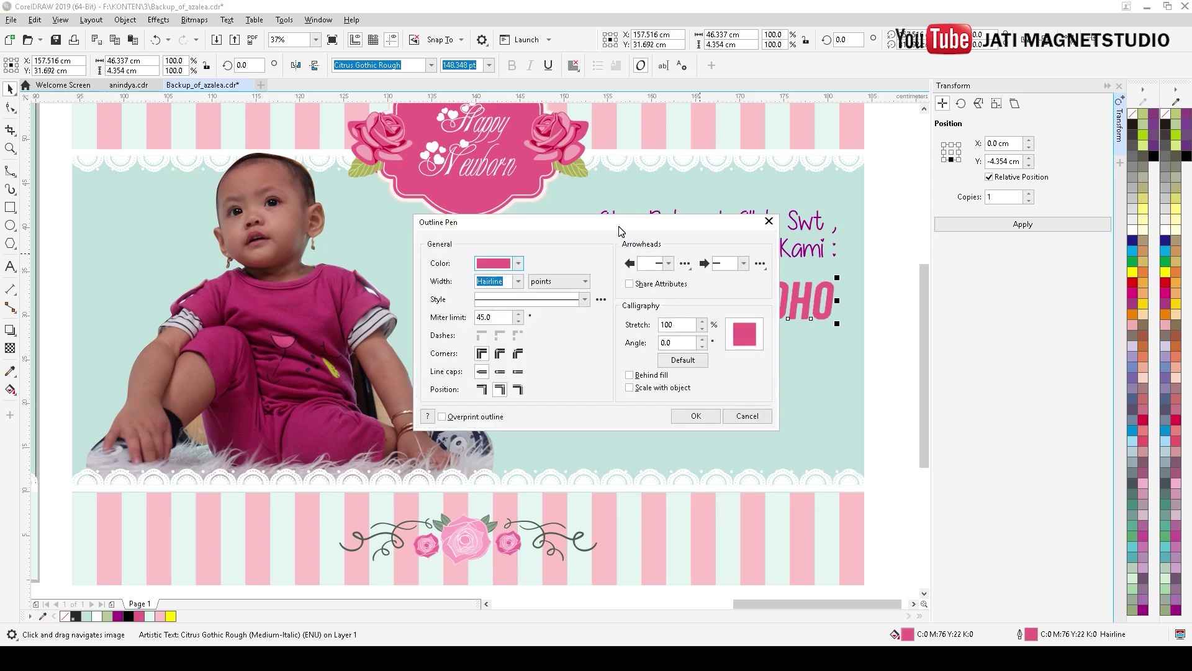
drag(619, 231, 296, 91)
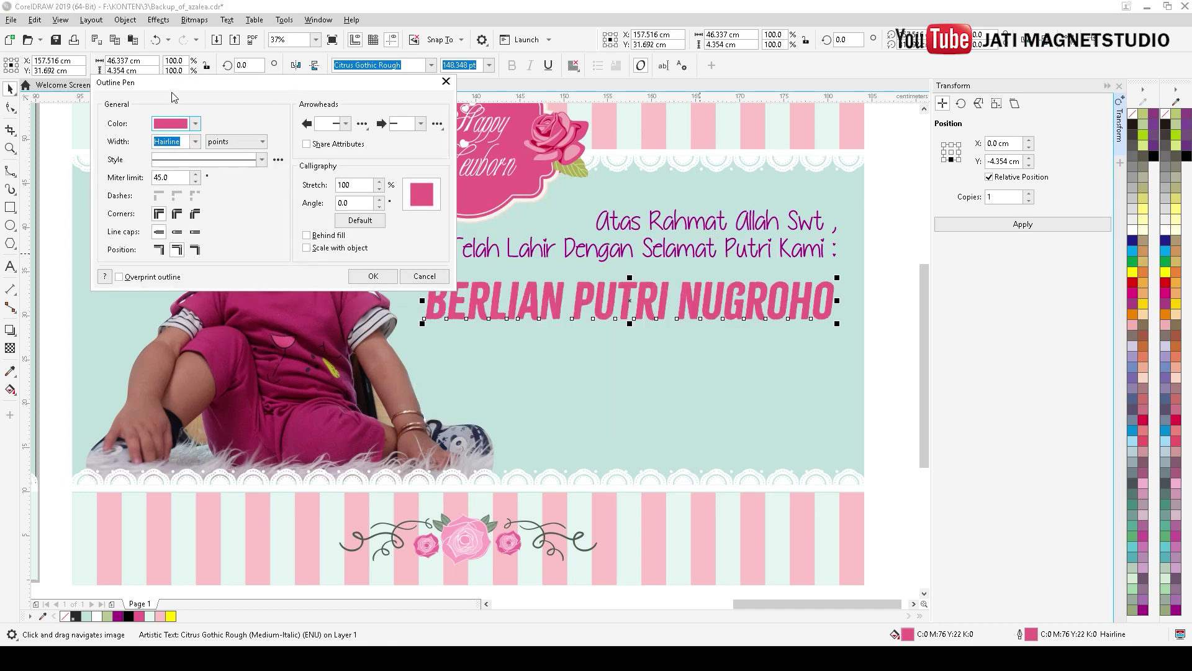
click(195, 142)
click(195, 124)
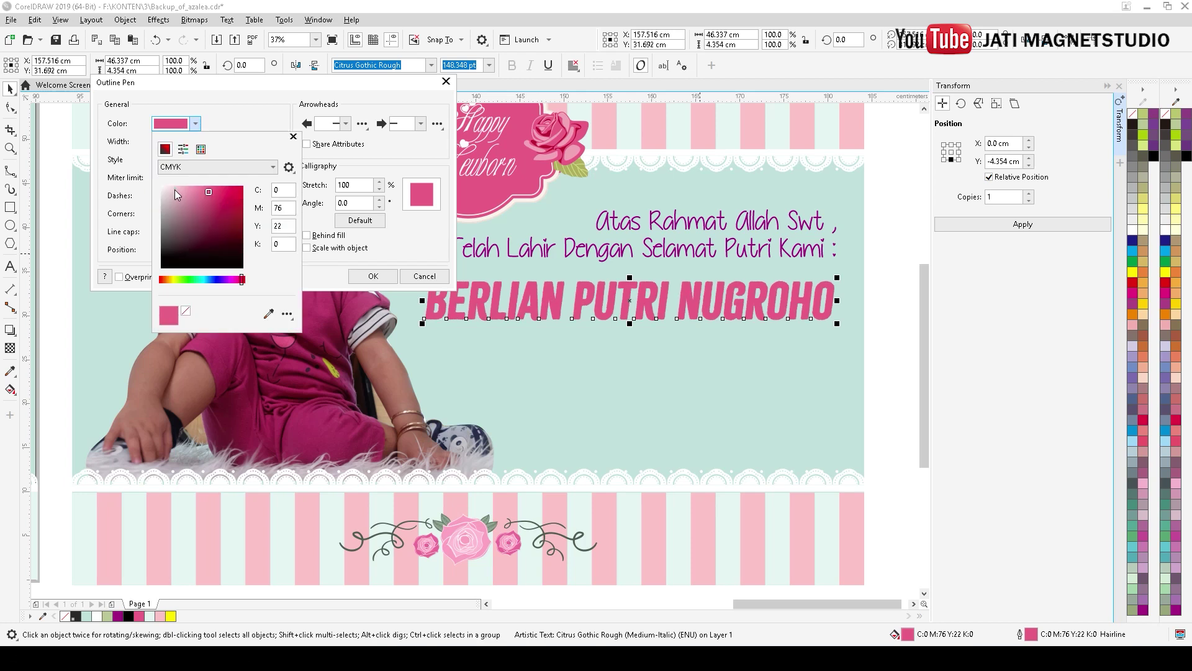
drag(177, 195, 159, 186)
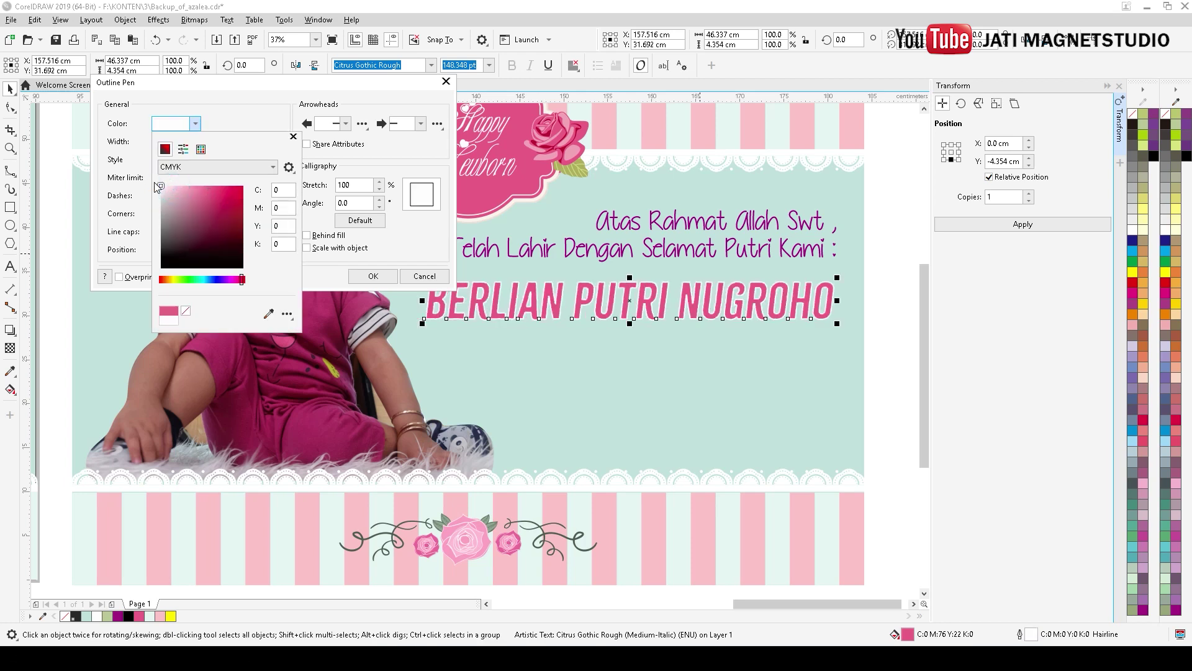
click(307, 237)
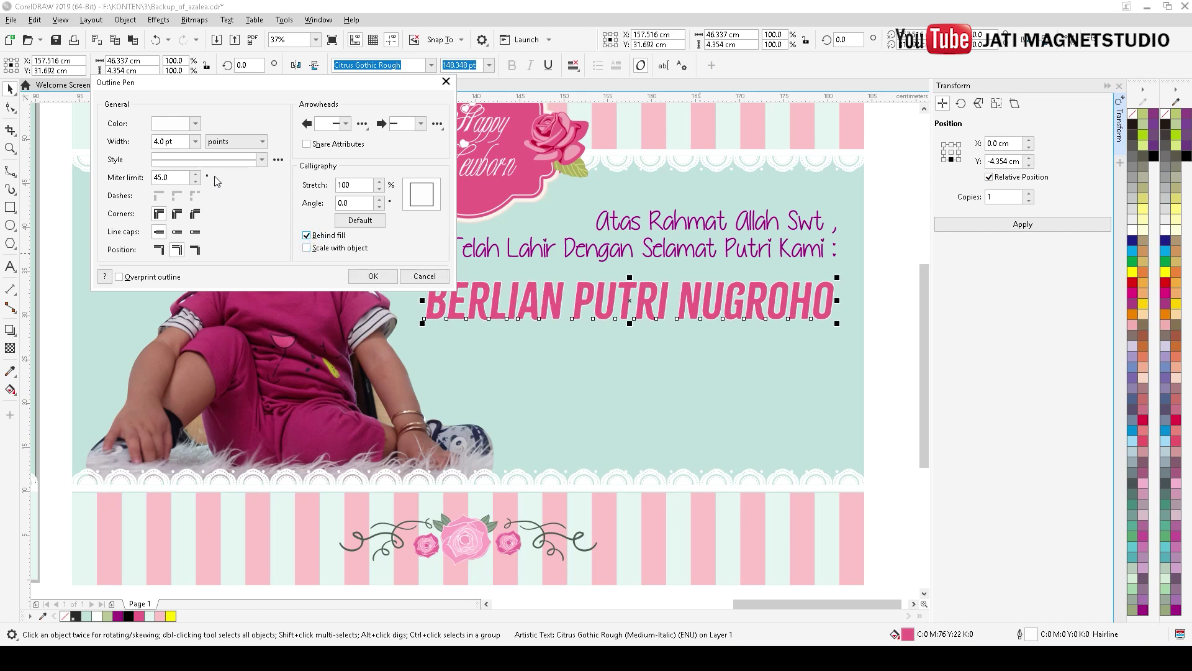
click(195, 141)
click(172, 248)
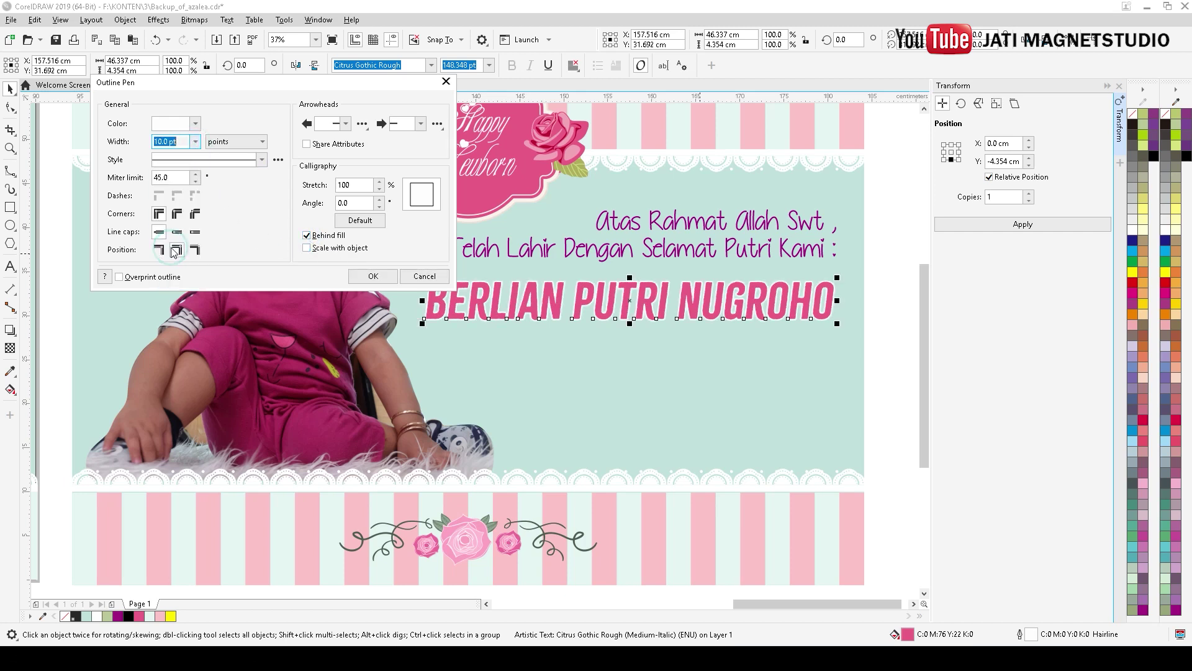
click(307, 236)
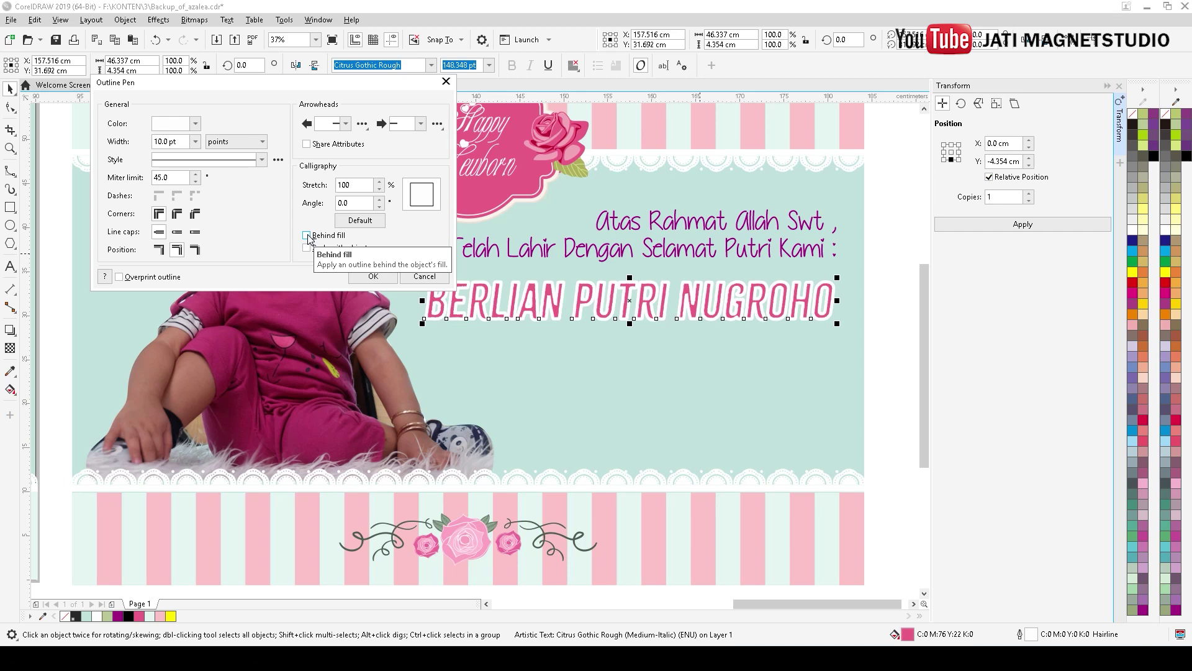
click(307, 236)
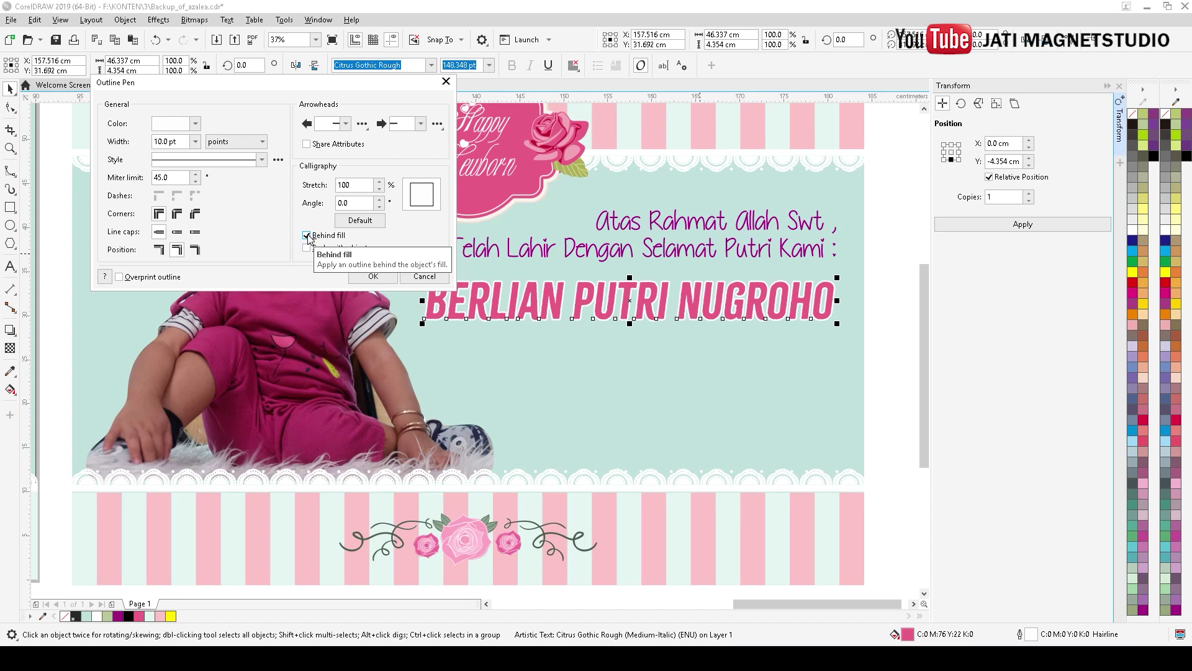
click(372, 277)
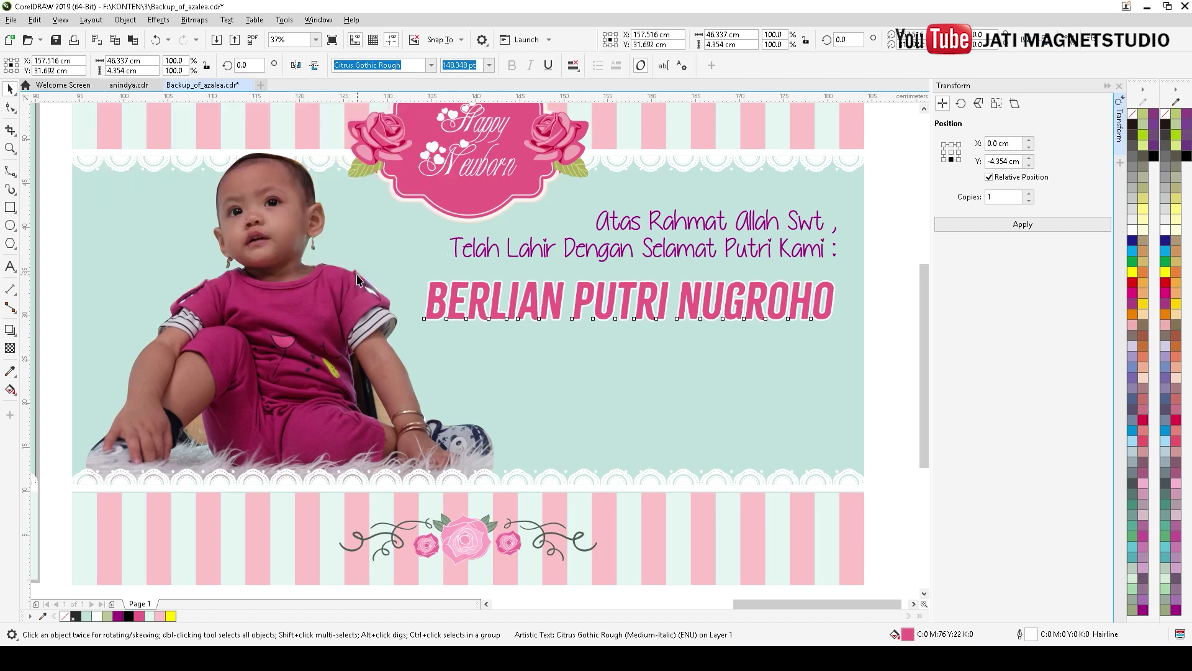
Fill the name copy black and send it behind the pink name as a shadow.
scroll(531, 296, up, 2)
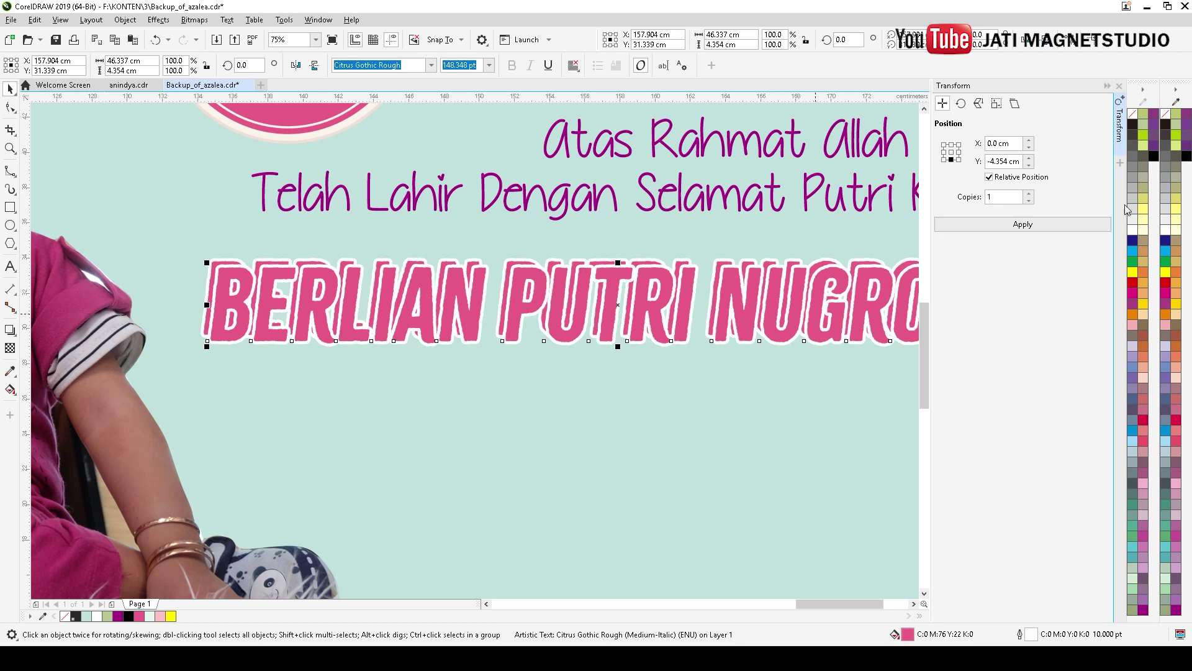
click(1155, 157)
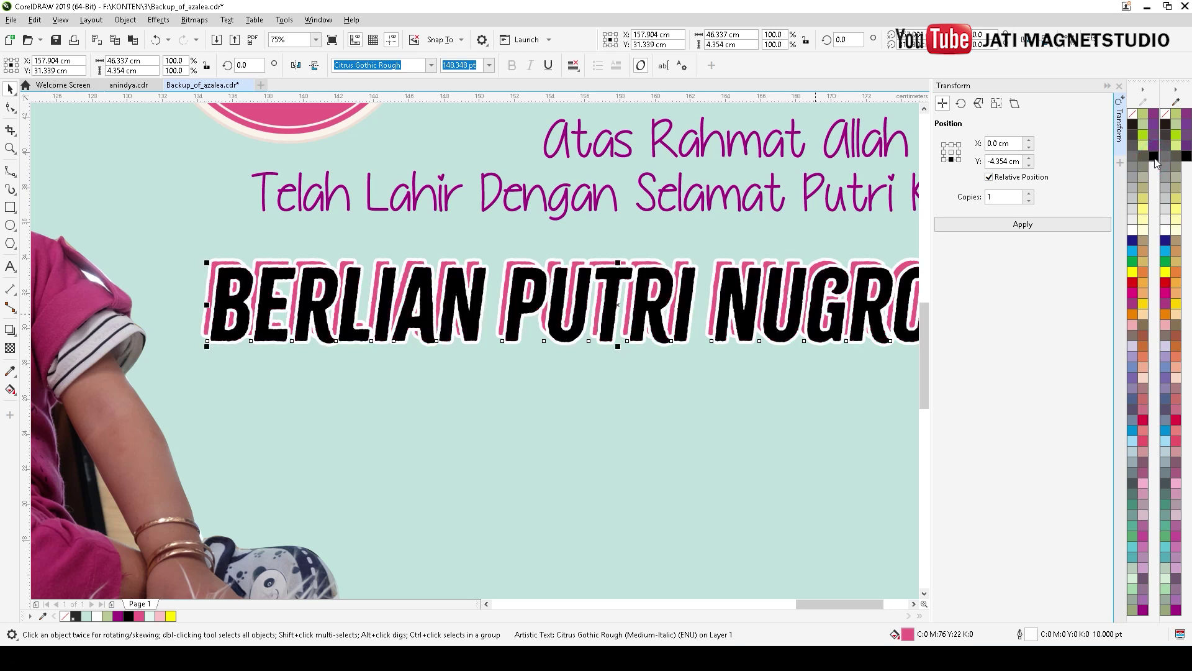
scroll(643, 278, down, 3)
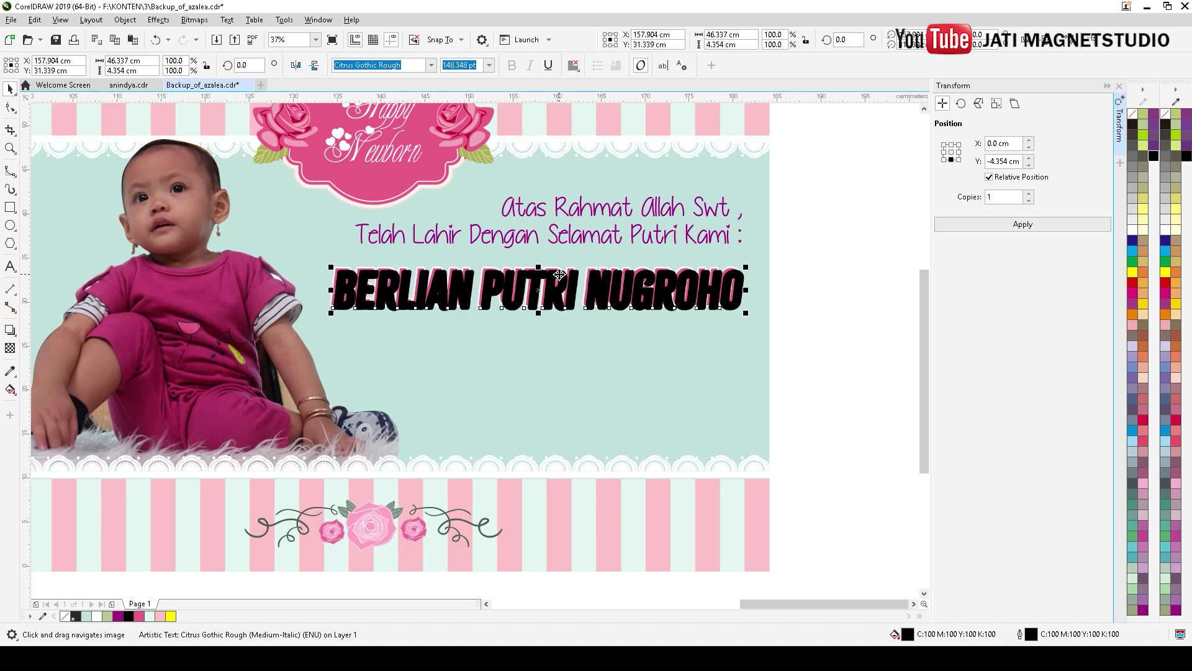
key(ctrl+Page_Down)
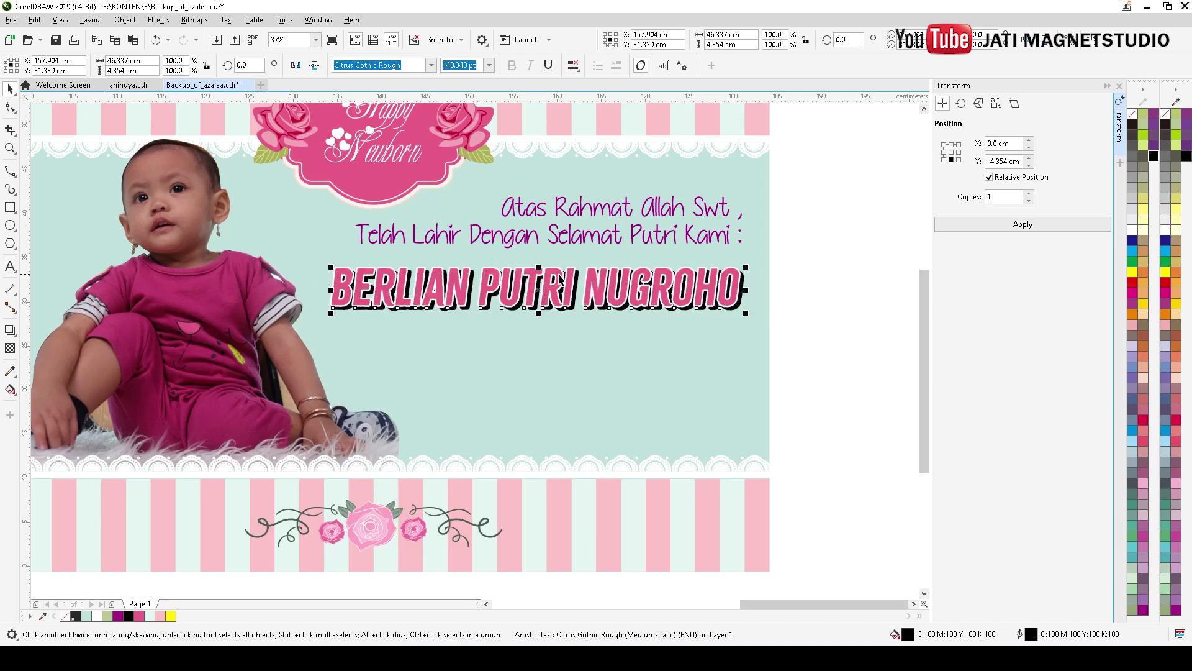
click(788, 324)
Draw a closed B-spline loop around the lower half of the name.
click(847, 353)
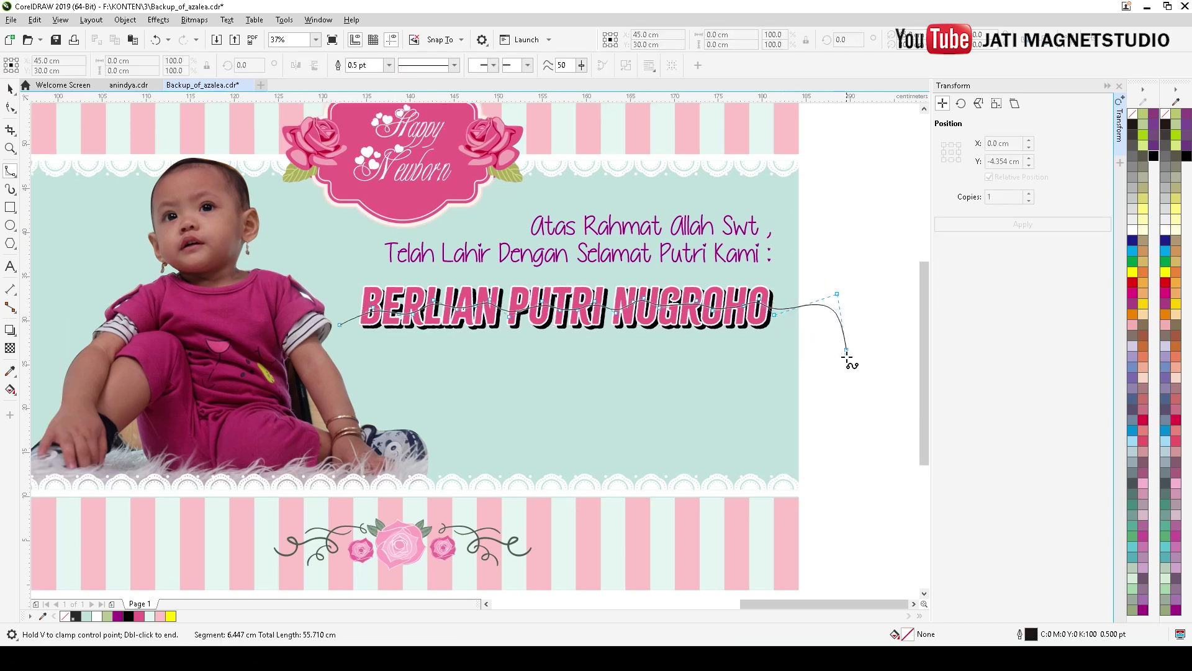
click(767, 362)
click(529, 385)
click(393, 370)
click(367, 340)
click(339, 327)
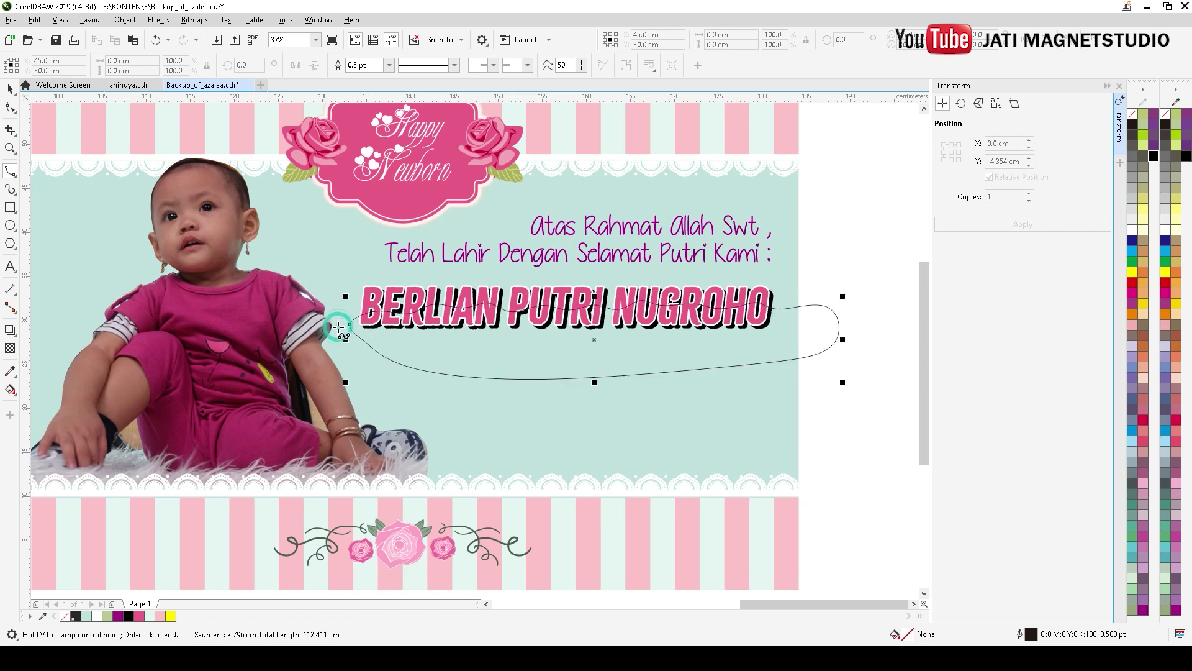
key(space)
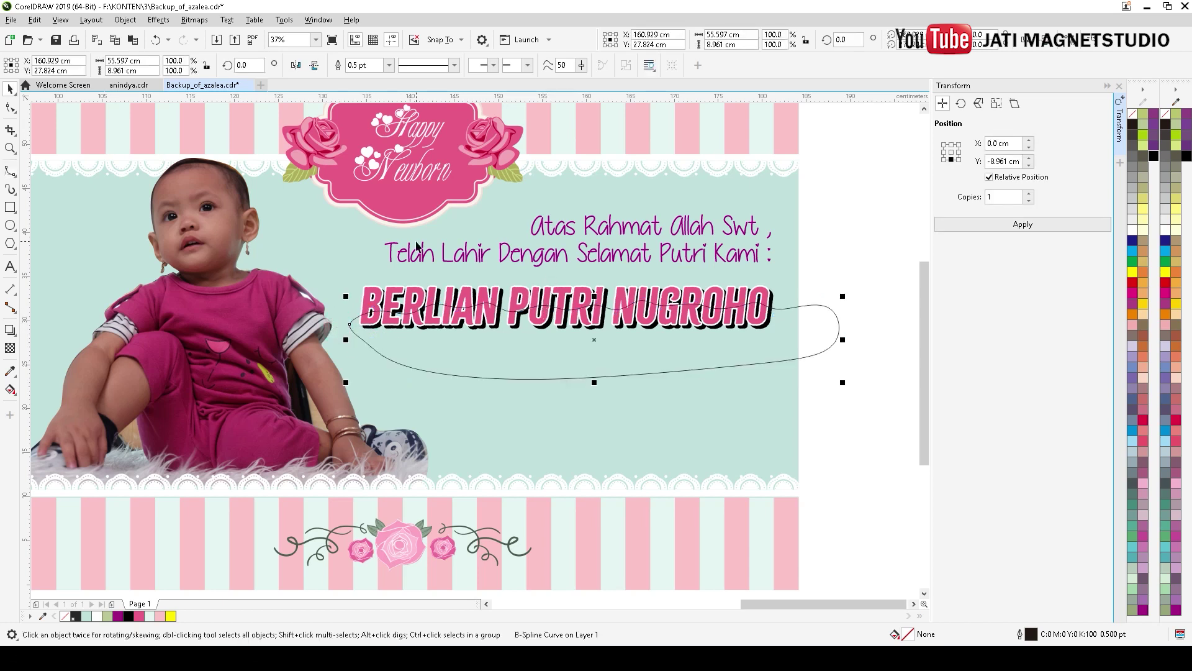
Intersect the loop with the name text, then delete the helper loop.
click(877, 357)
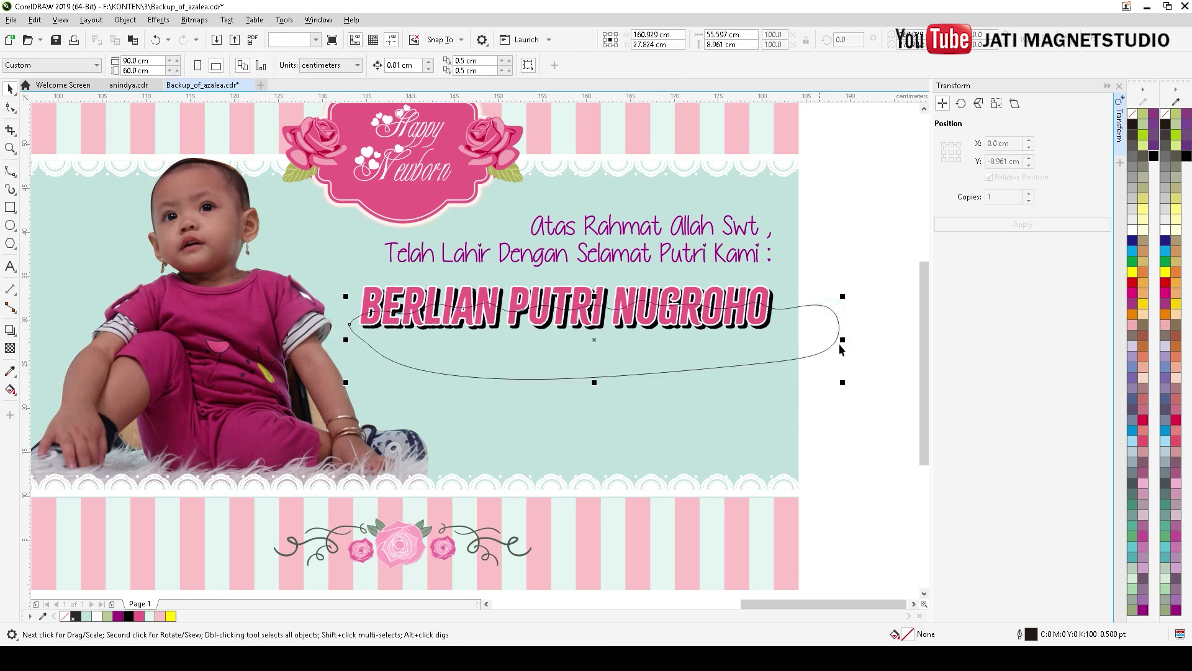
click(699, 299)
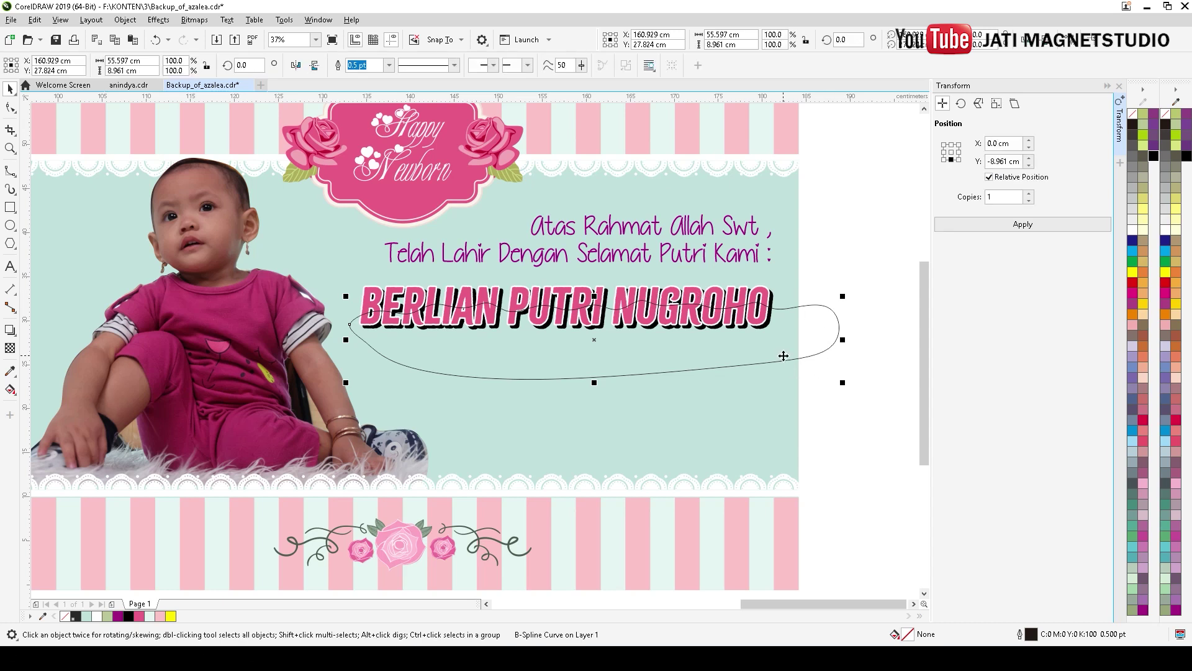
click(842, 256)
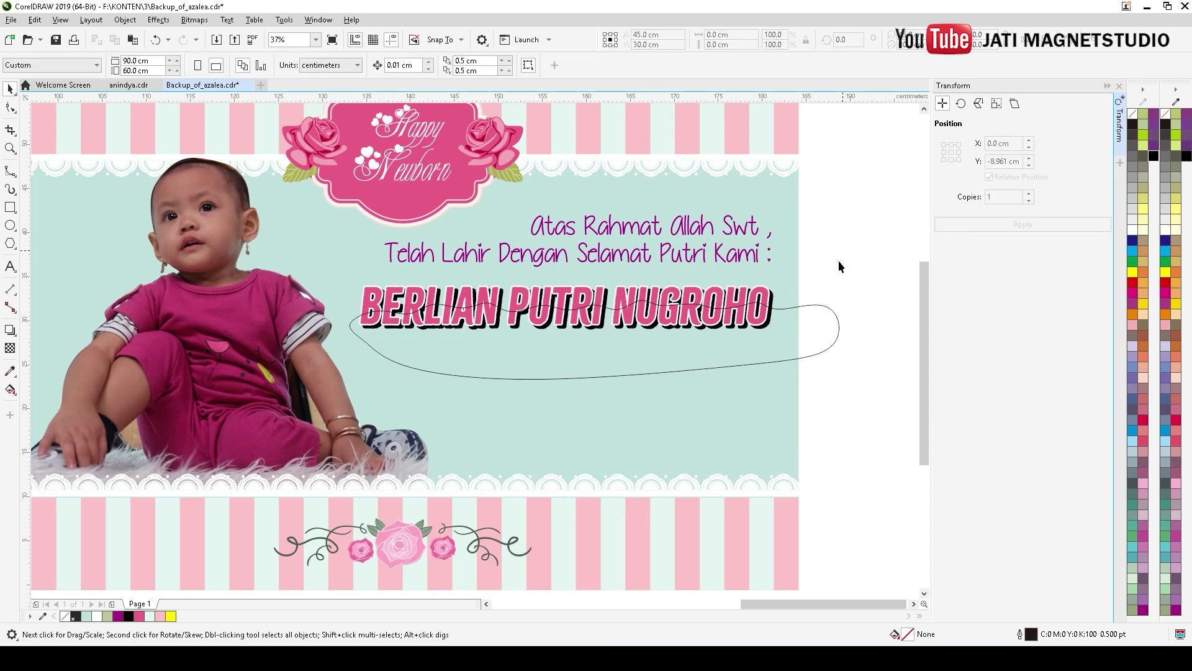
click(826, 320)
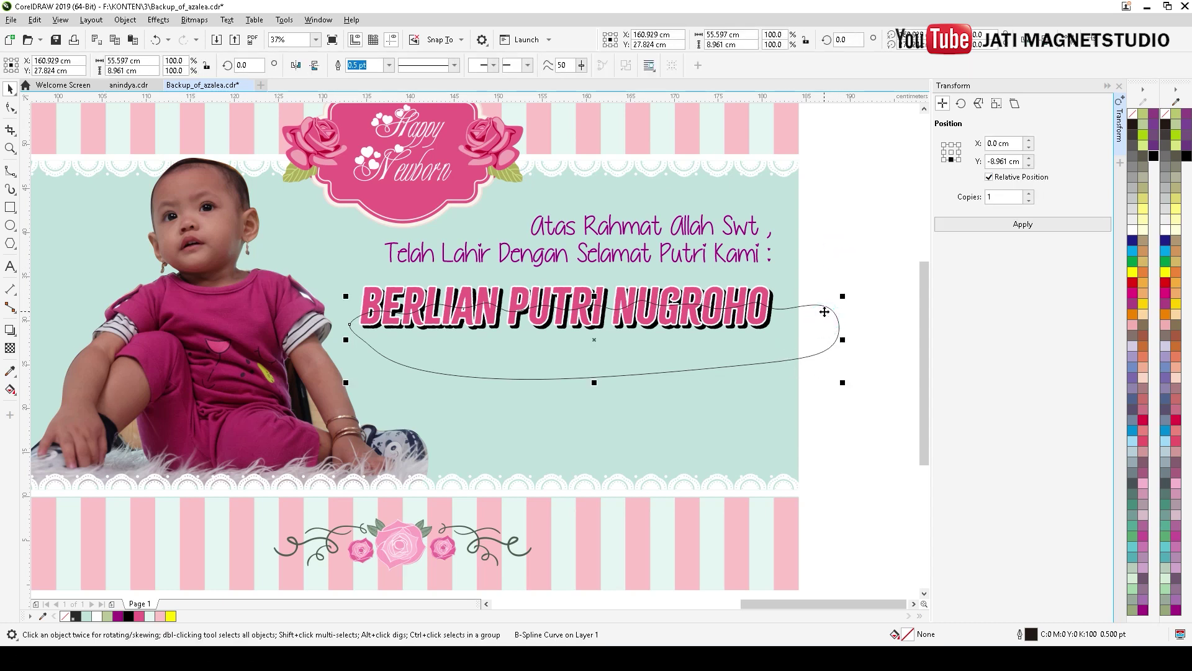
shift+click(517, 297)
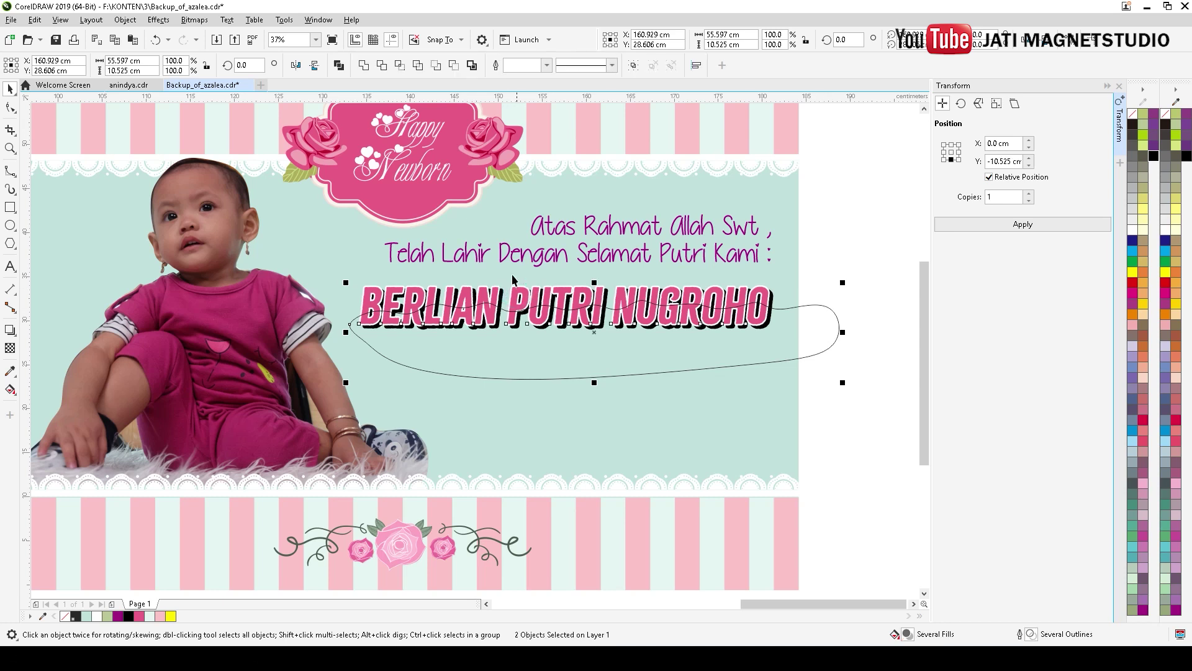
click(400, 65)
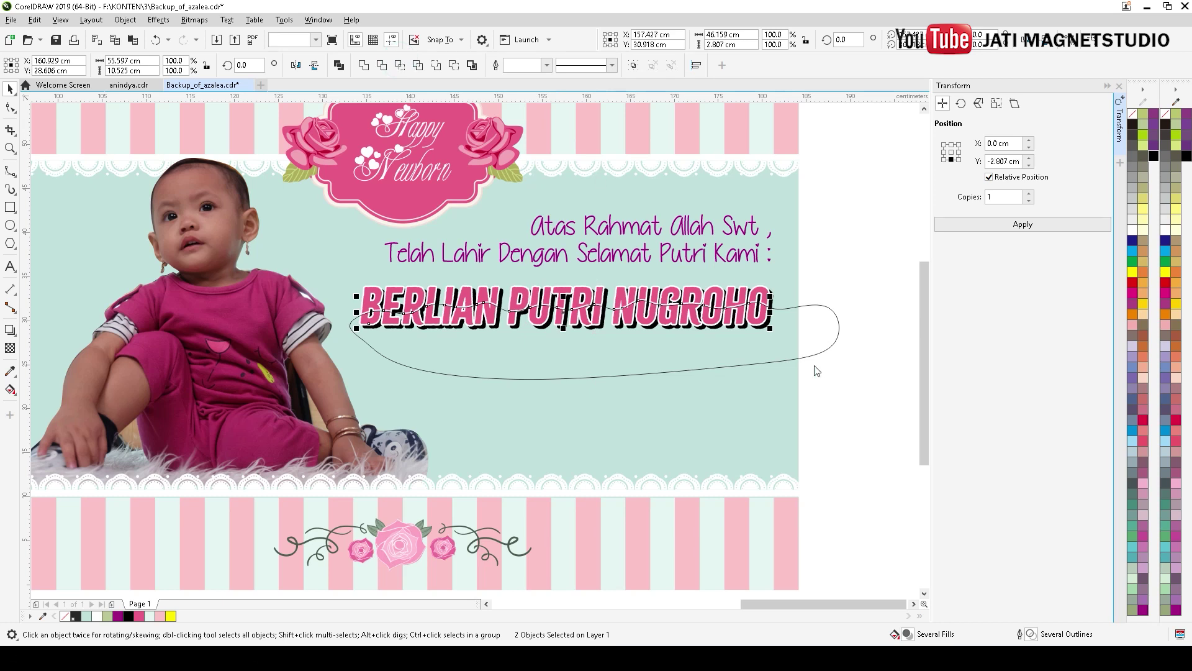
click(889, 405)
click(821, 340)
click(832, 304)
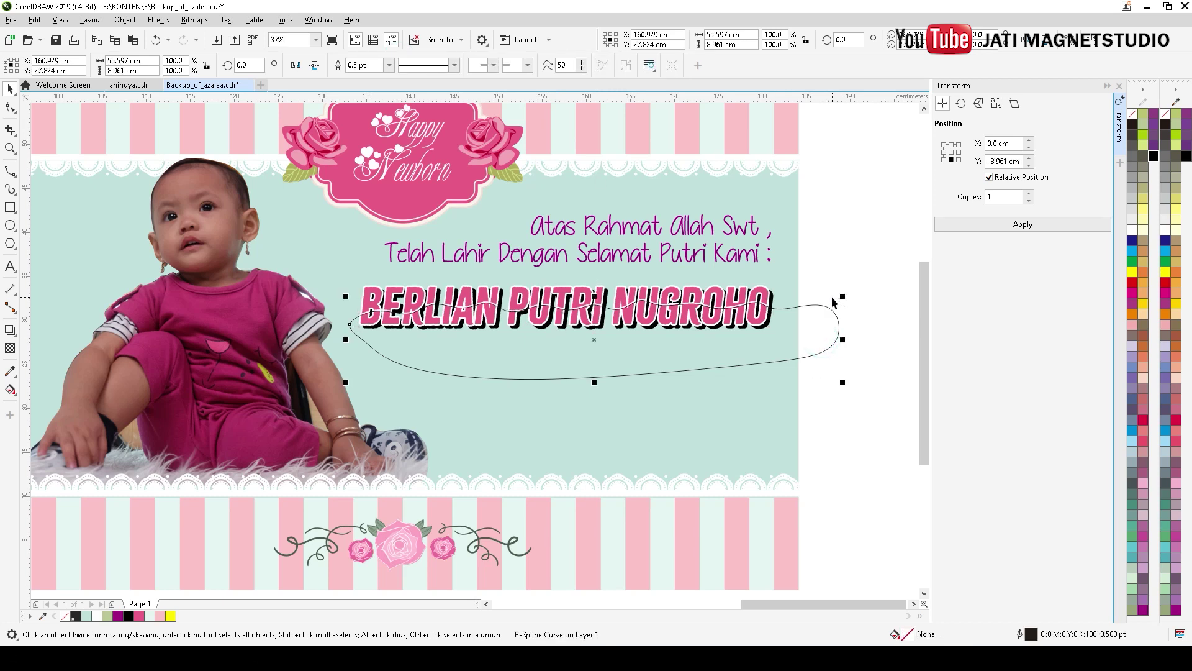
key(Delete)
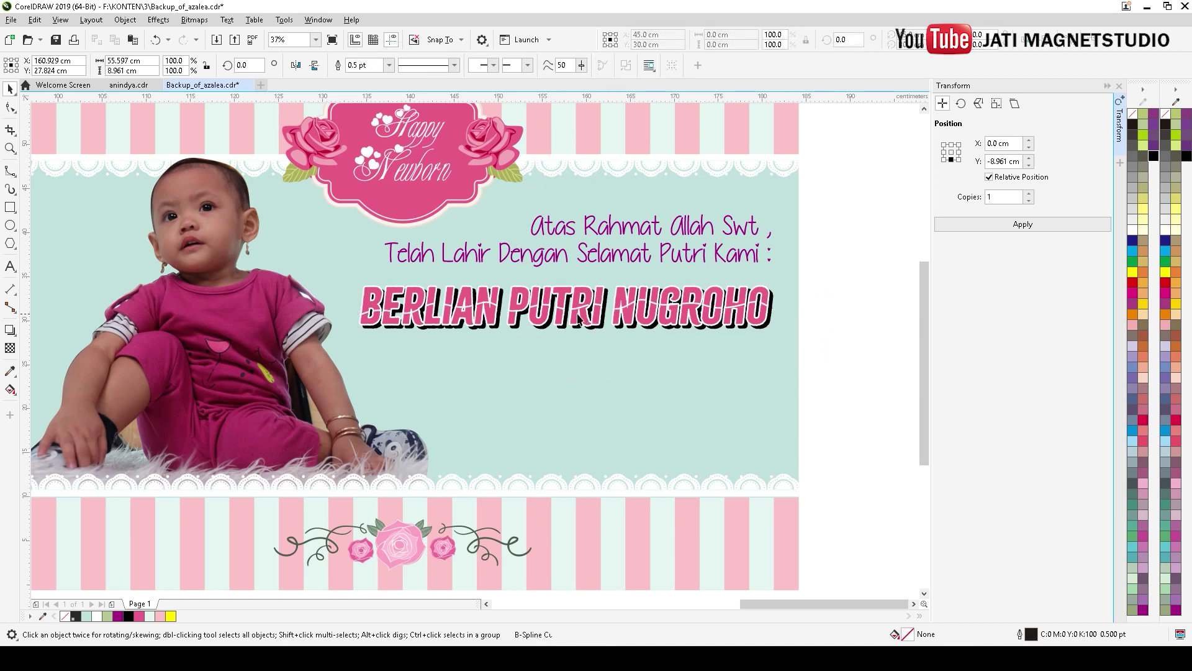
Fill the lower name piece white with about 53 uniform transparency for a light pink.
click(550, 318)
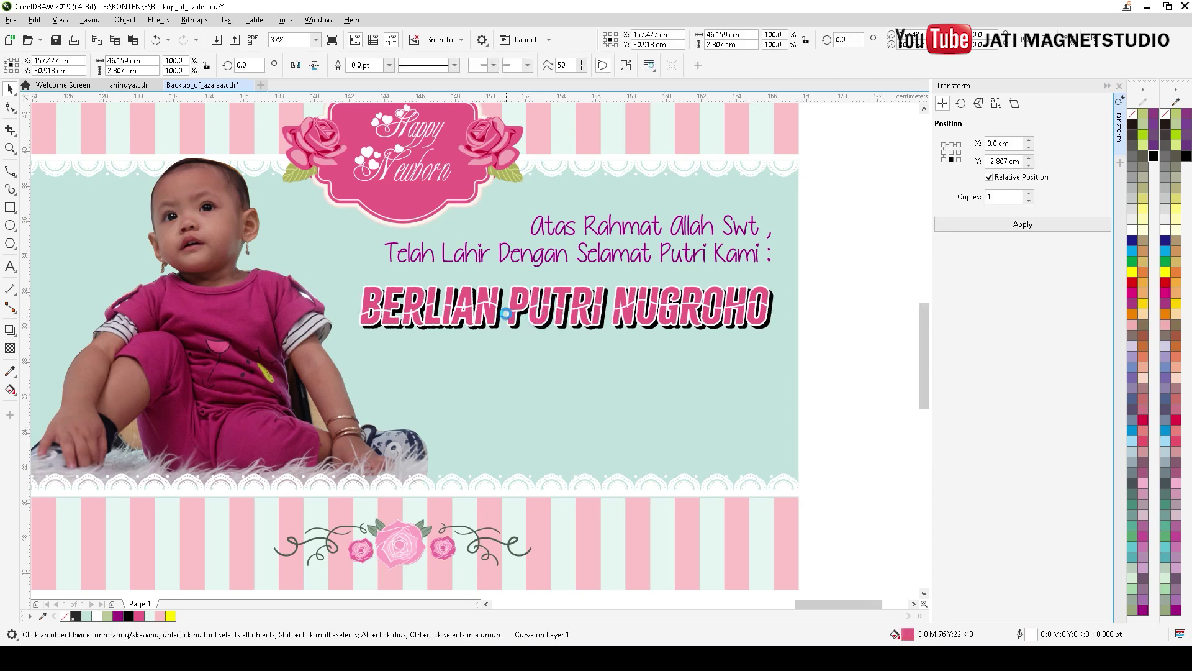
scroll(377, 307, up, 2)
scroll(696, 325, right, 3)
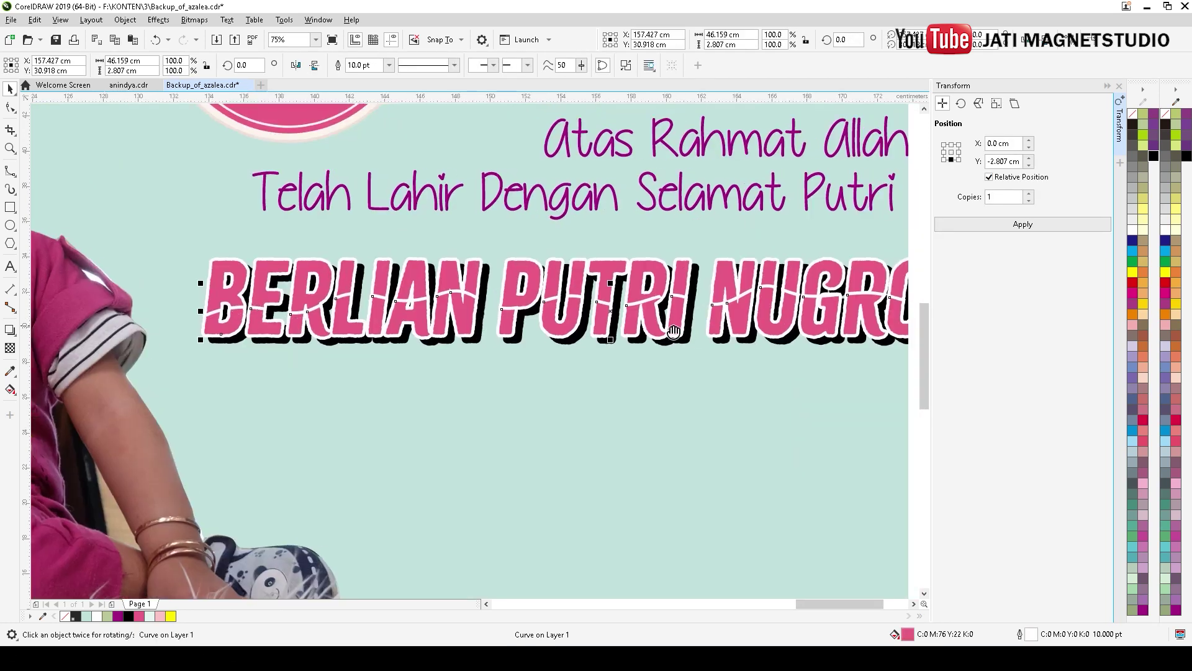
click(1134, 229)
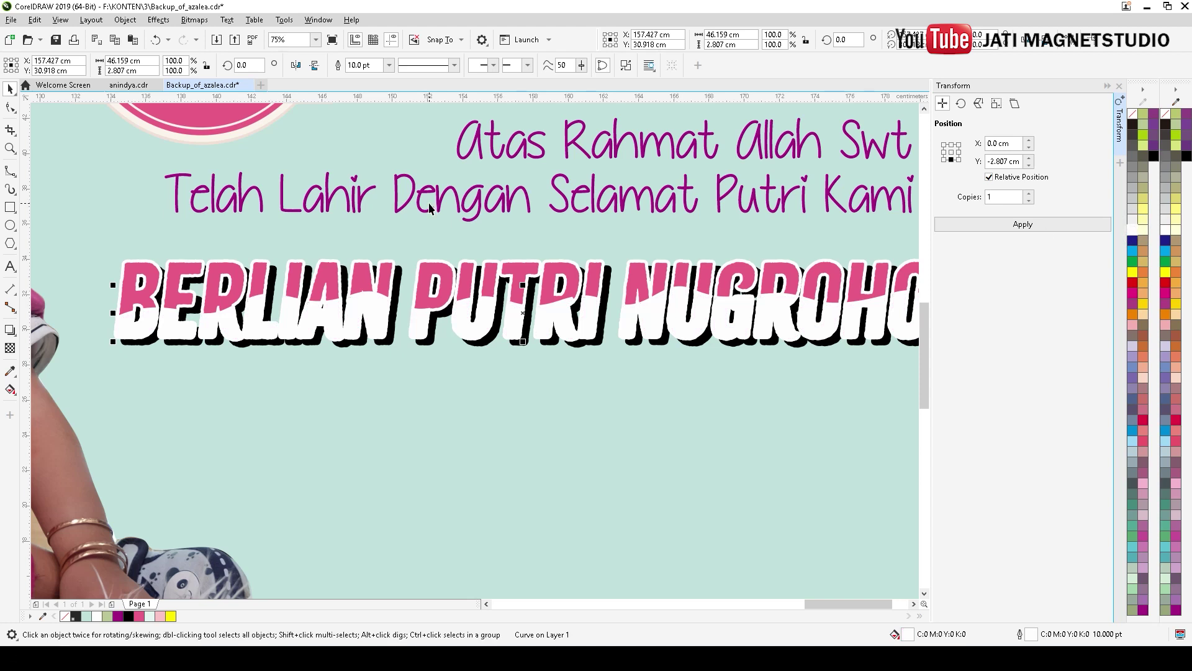
click(11, 348)
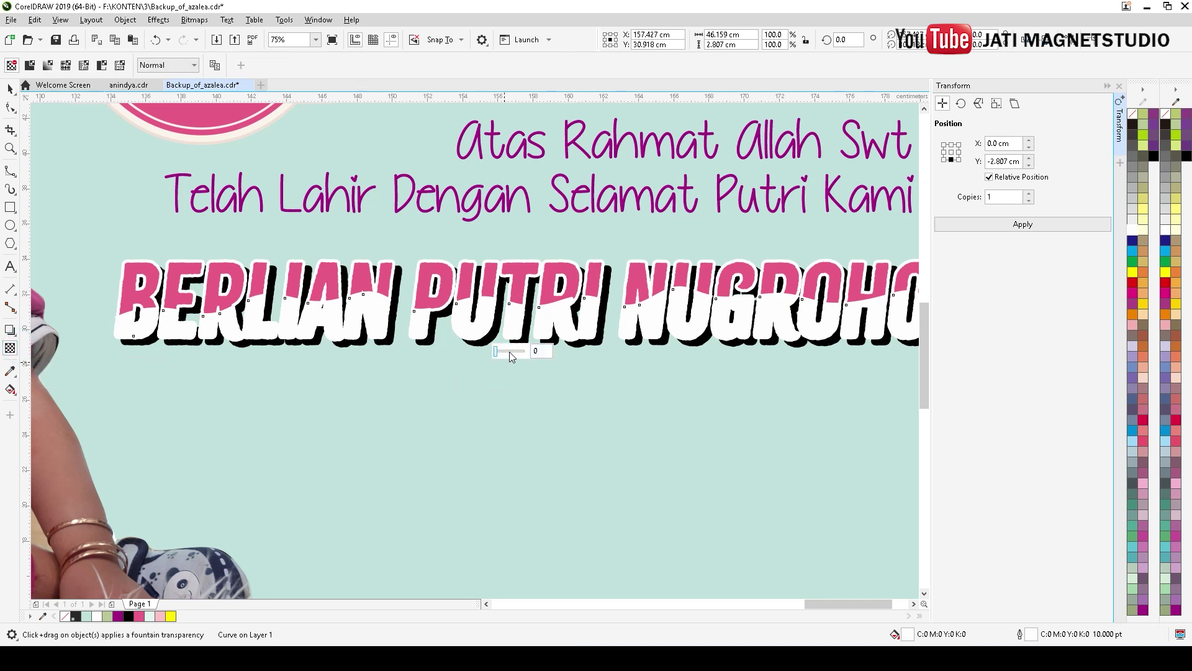
drag(502, 350, 513, 351)
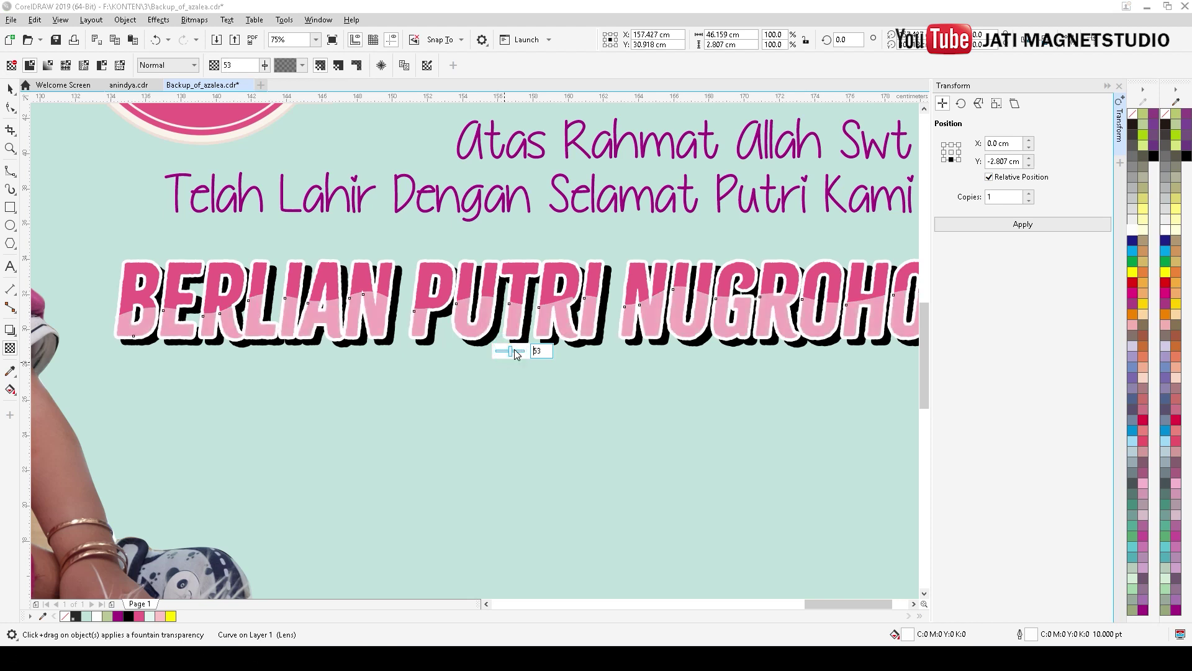
click(10, 89)
scroll(777, 372, down, 3)
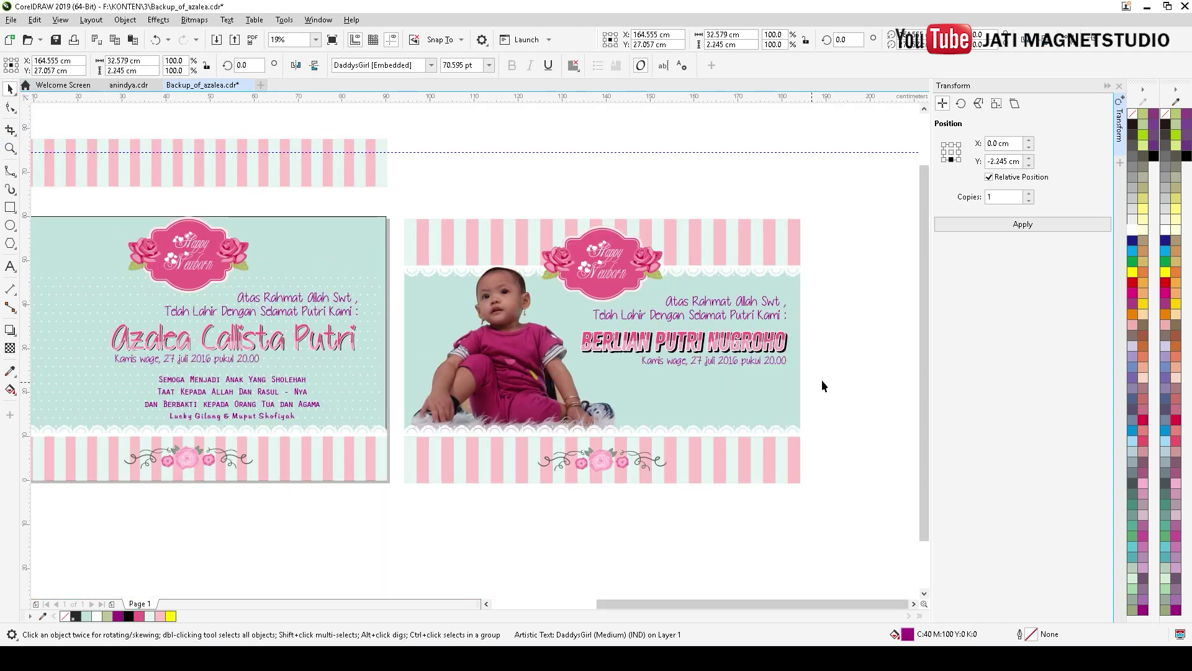
Retype the date line as 'Selasa Pon, 27 Februari 2017'.
click(835, 370)
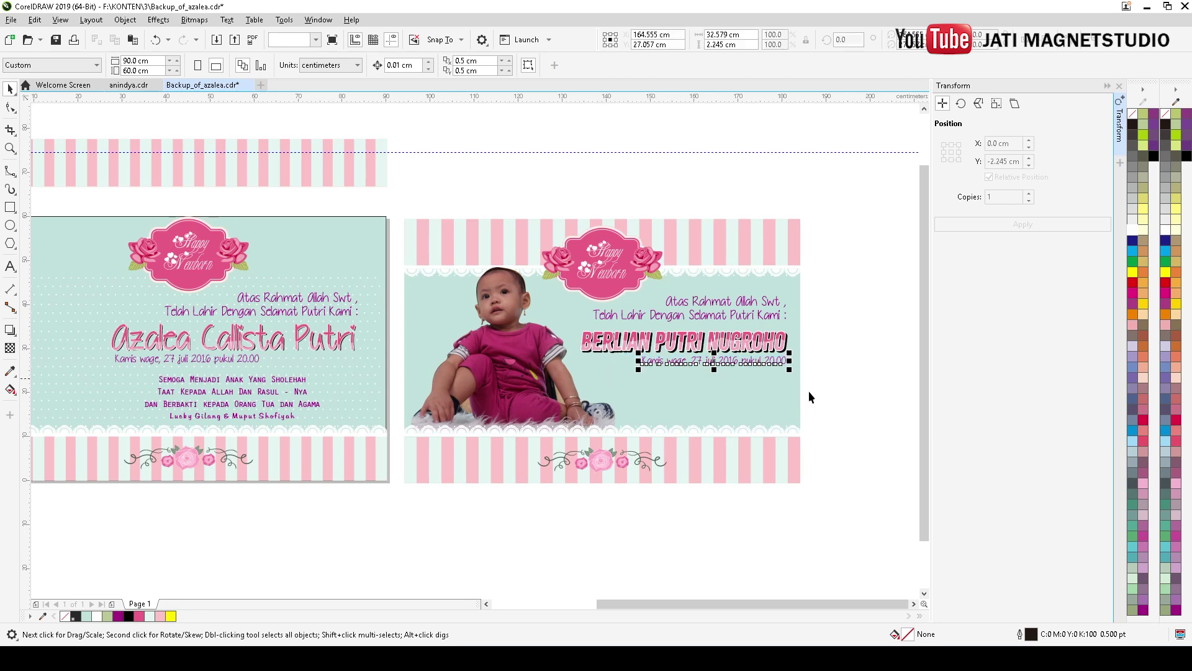
click(856, 395)
double_click(668, 362)
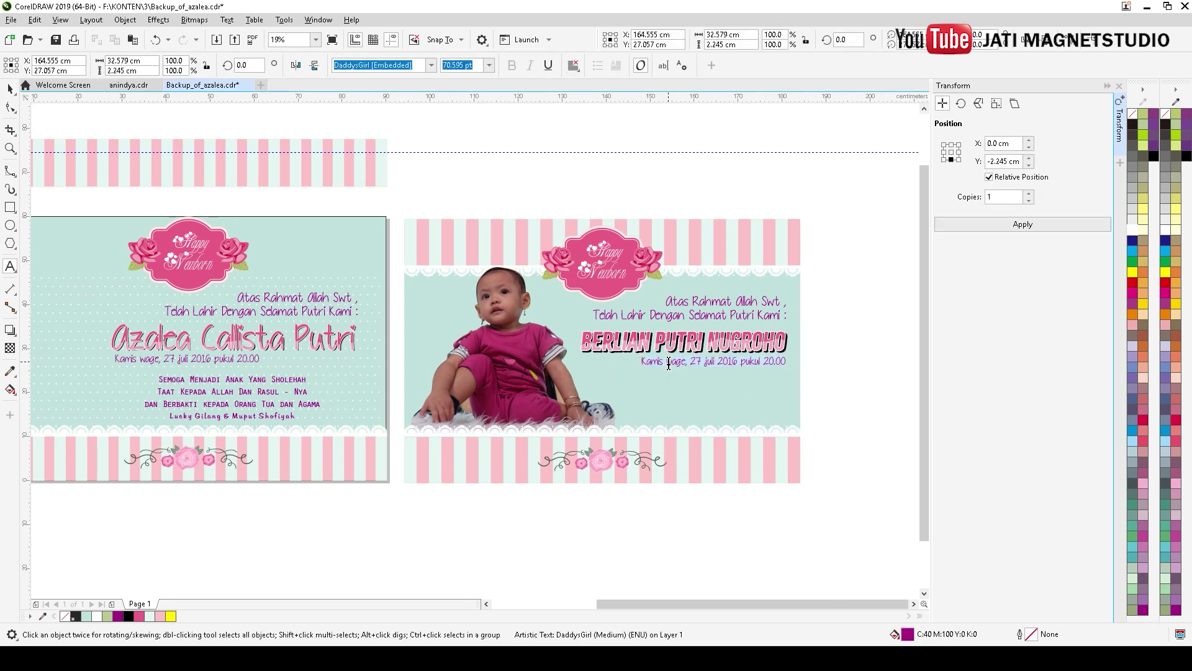
text(Selasa Pon, 27 Februari 20)
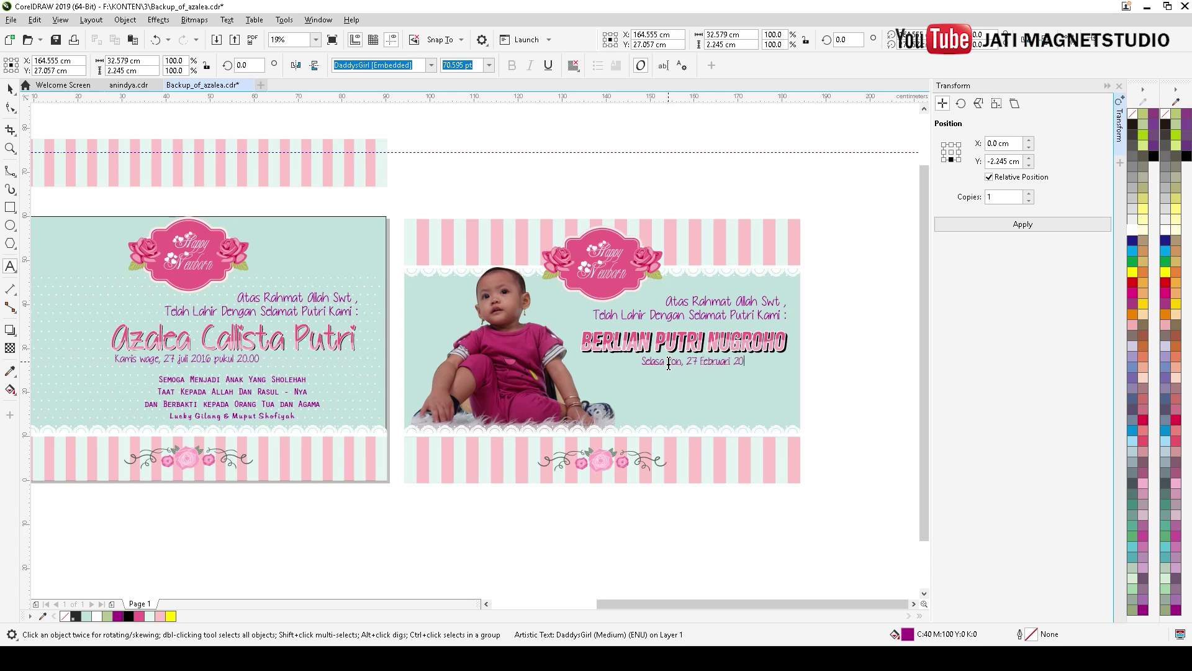
text(17)
key(ctrl+space)
click(809, 330)
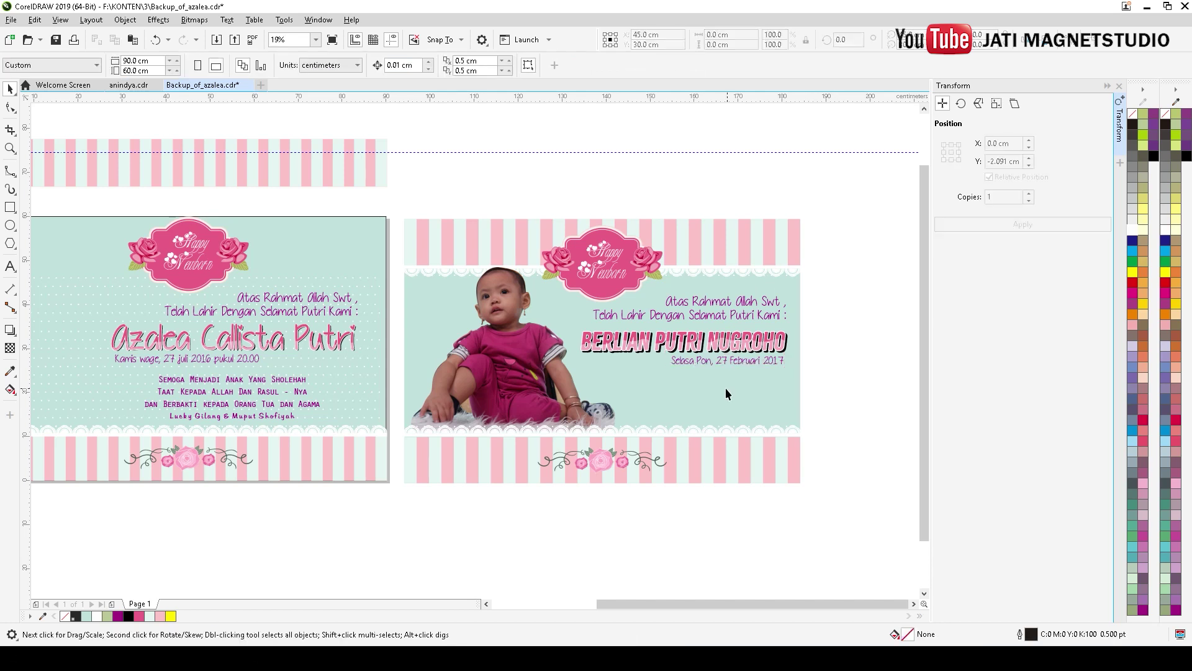
Move the wishes text below the date, shrink it slightly and tighten its line spacing.
drag(236, 385, 691, 403)
scroll(691, 402, up, 2)
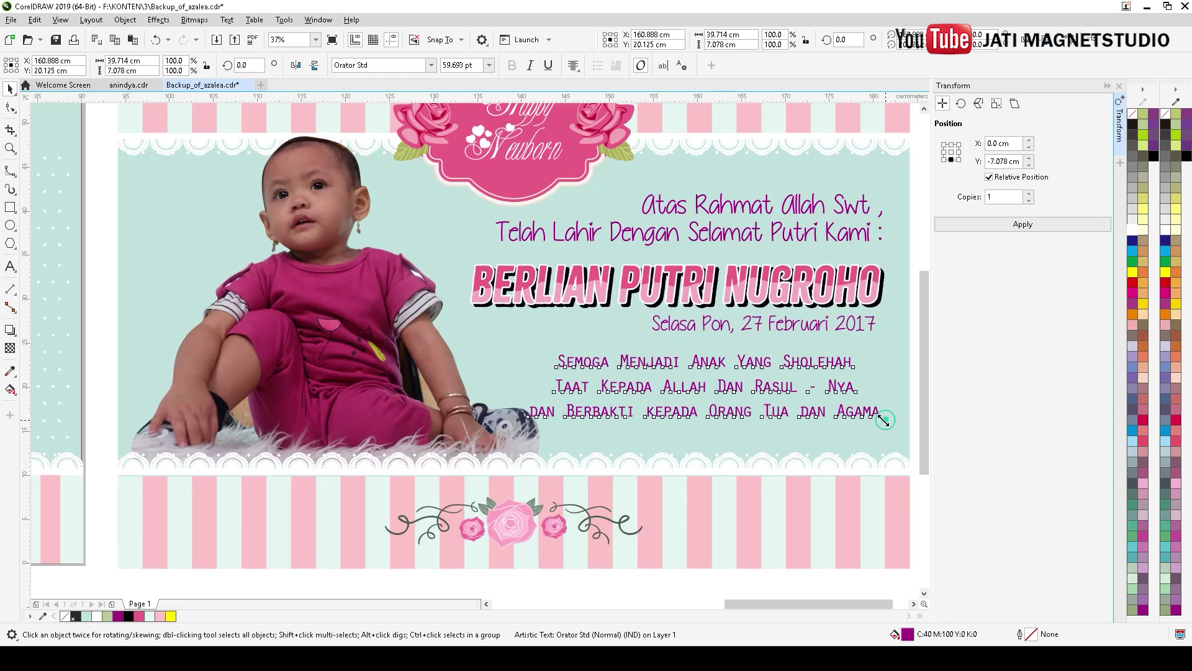
drag(886, 419, 832, 417)
drag(702, 380, 618, 393)
scroll(766, 407, right, 3)
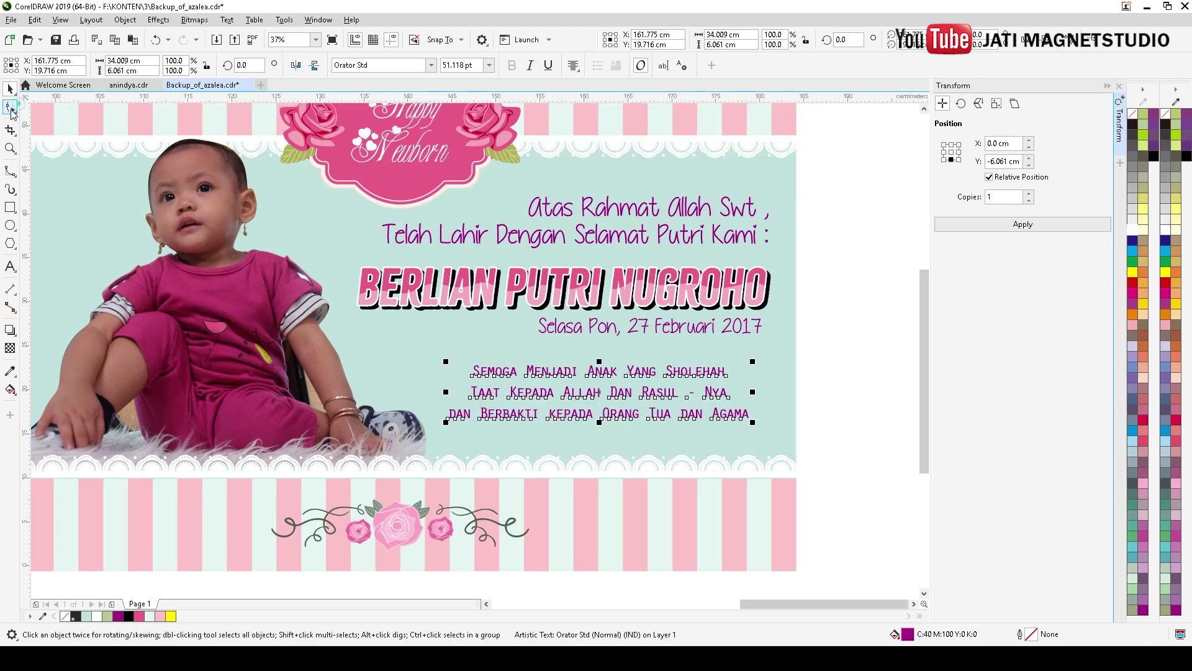
click(10, 107)
click(447, 426)
drag(446, 407, 447, 399)
click(10, 89)
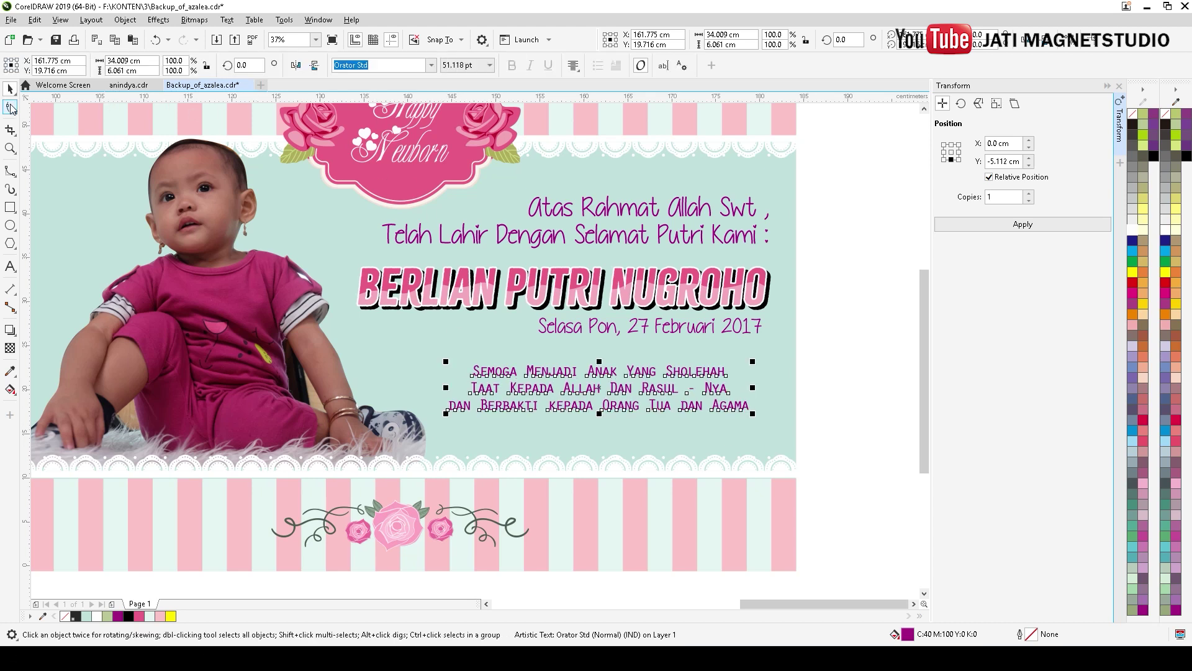
Set the wishes text to Pacifico and widen its letter spacing.
click(431, 64)
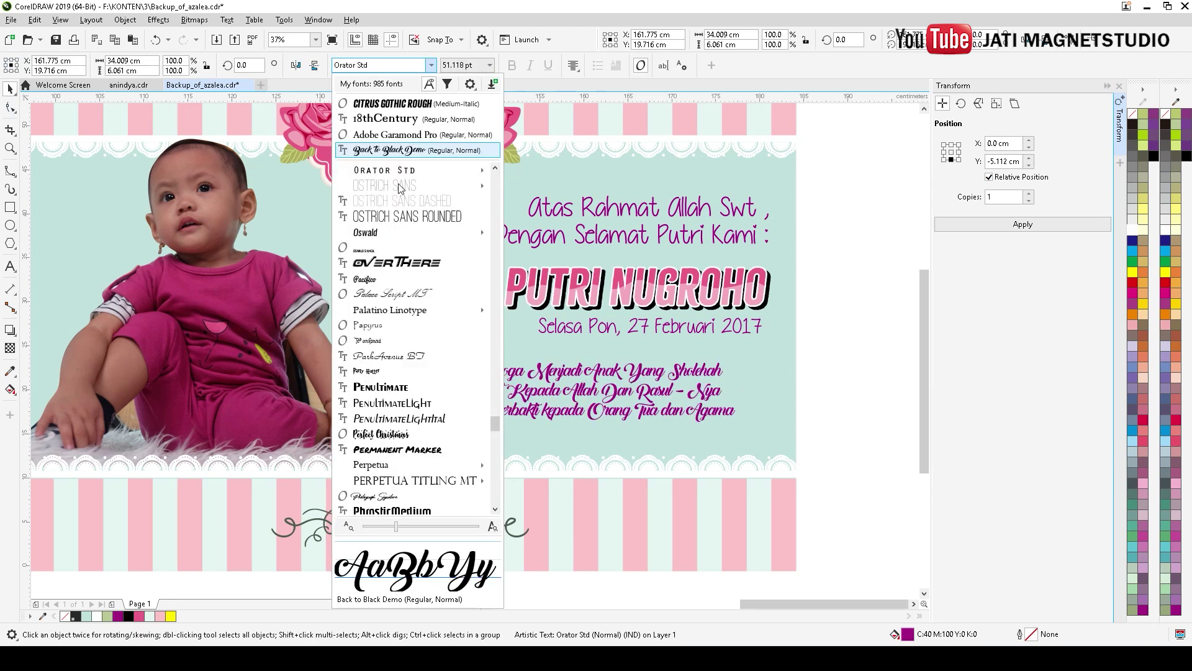
click(385, 281)
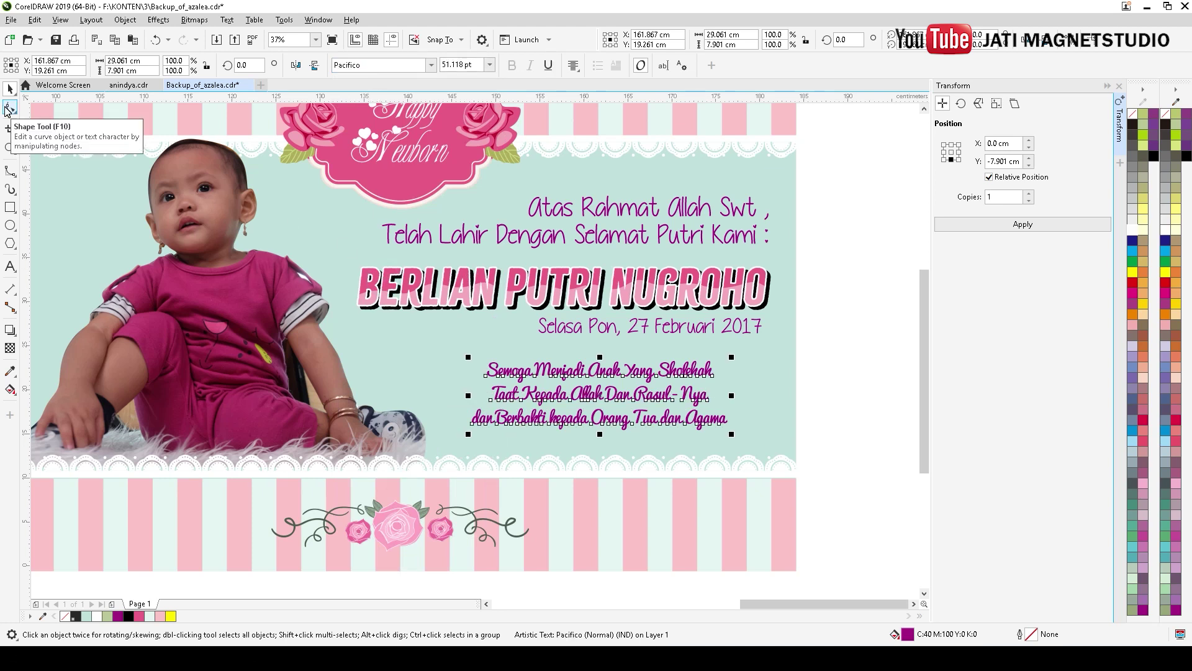
click(10, 108)
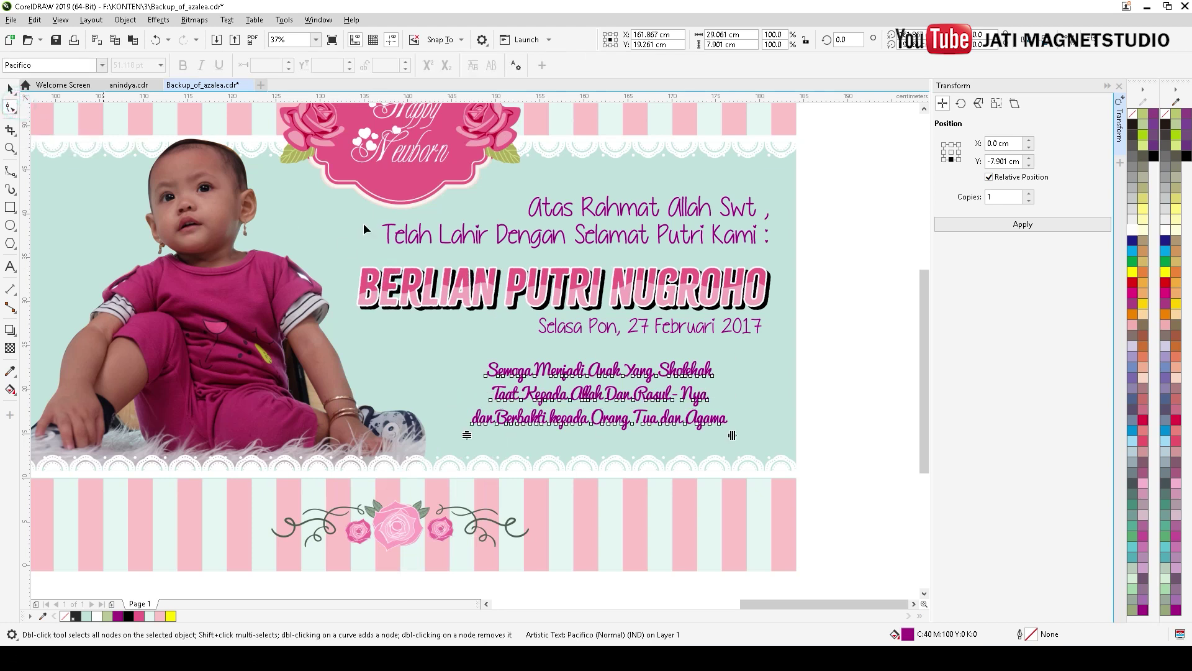
drag(731, 434, 781, 430)
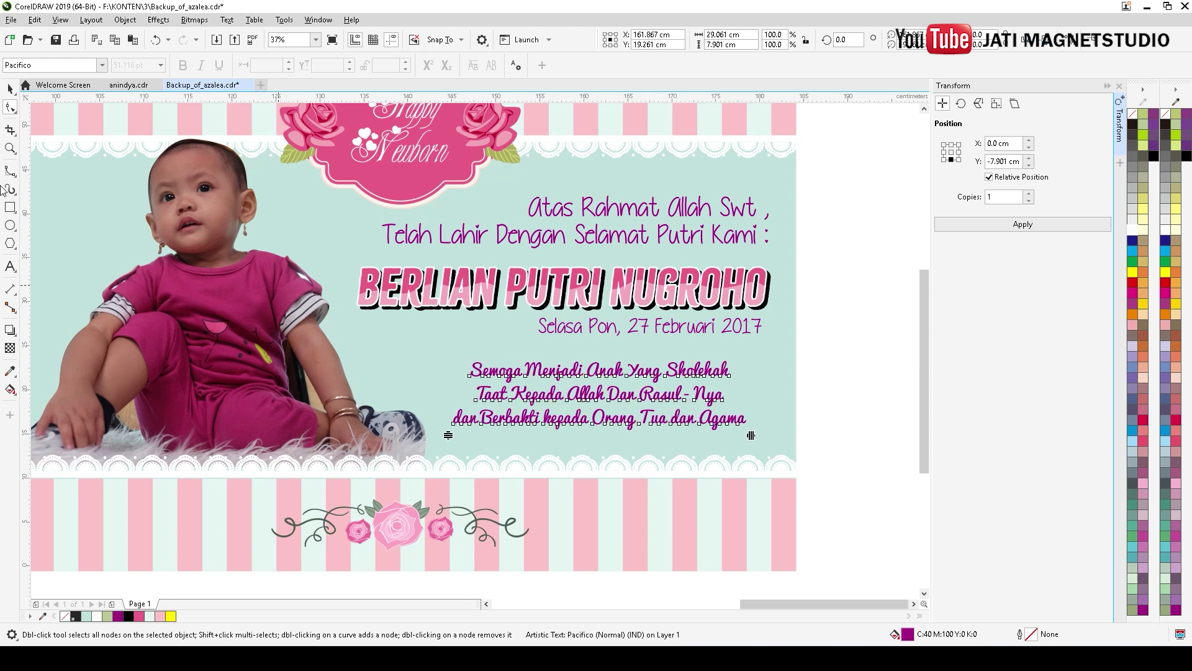
Add a 'Jati & Ana' line below the wishes.
key(F8)
click(601, 437)
text(Jati & Ana)
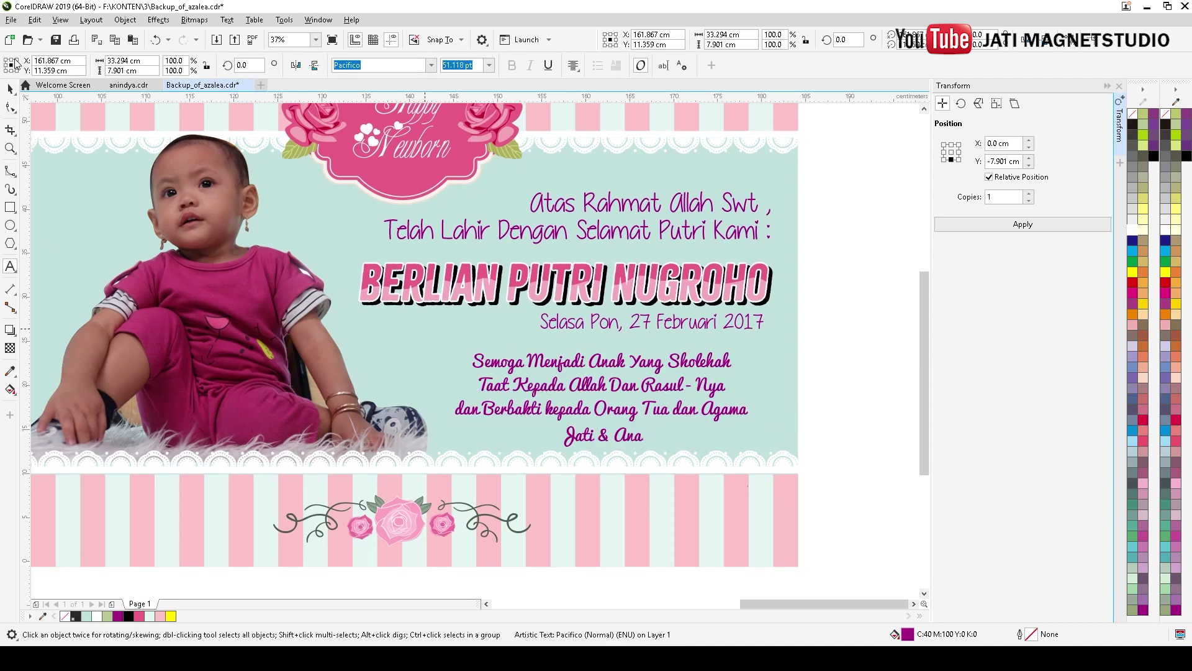
key(Escape)
key(F4)
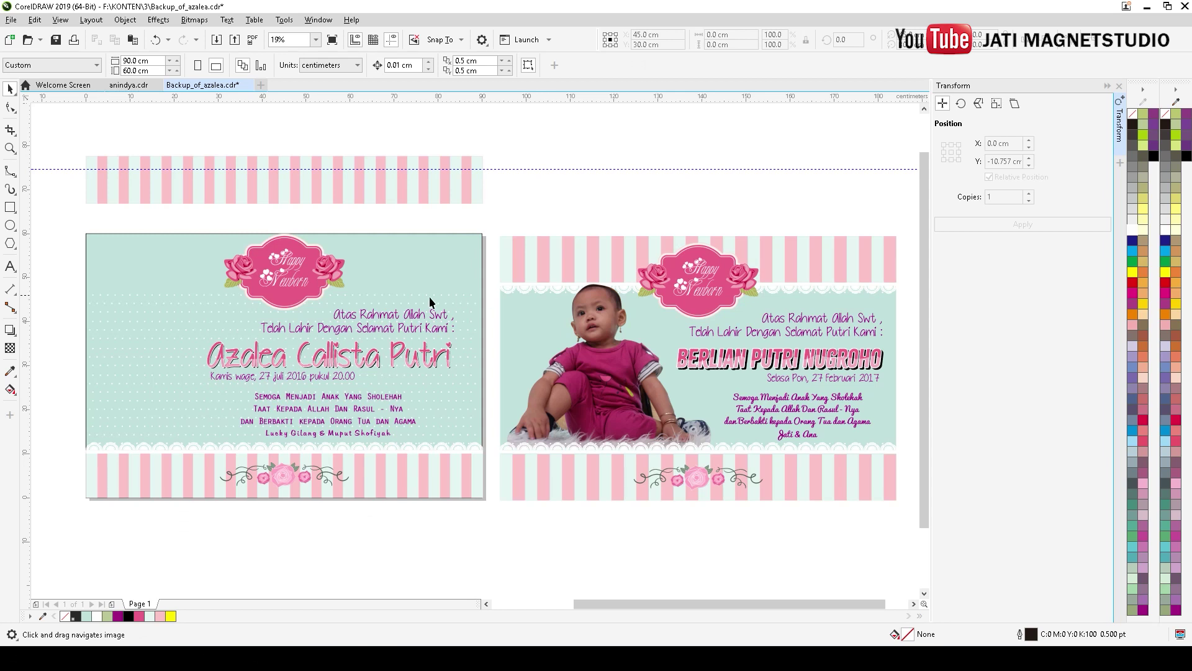
Type a row of dots as a new text object above the photo card.
click(10, 267)
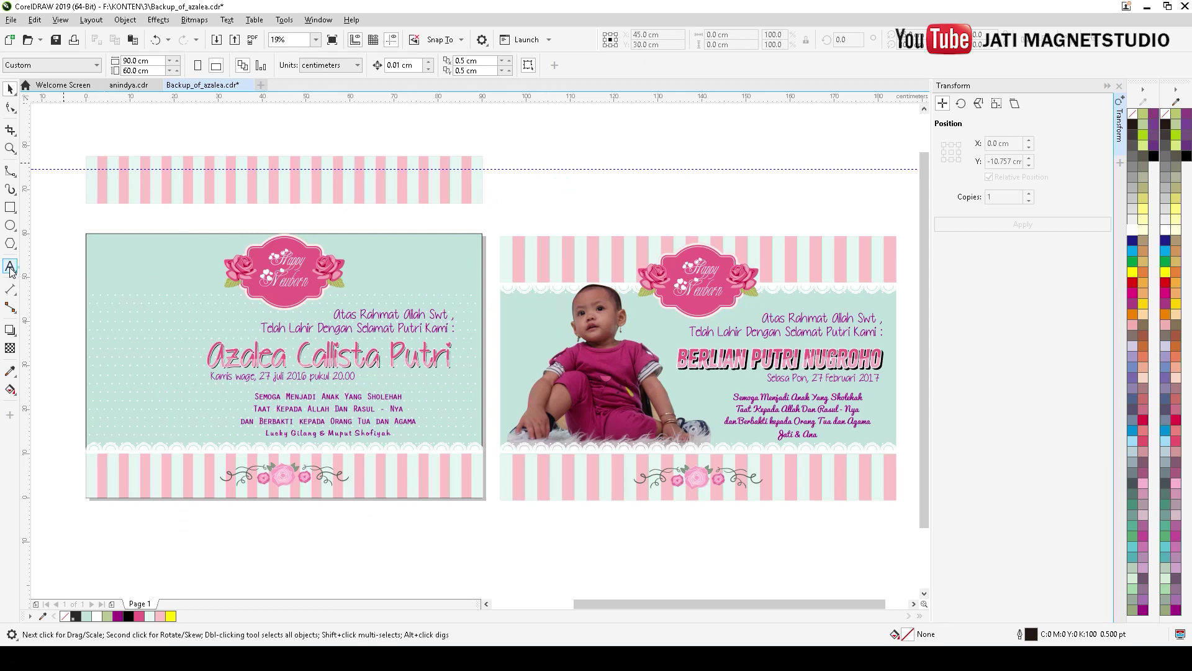
click(538, 192)
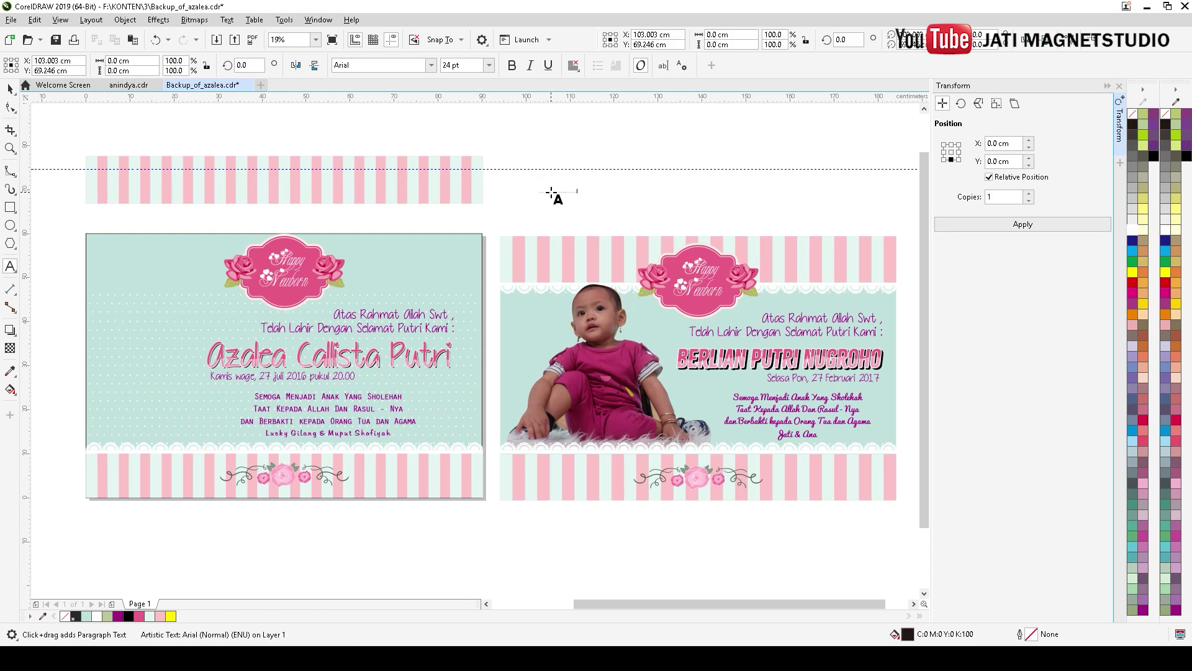
click(10, 88)
click(538, 194)
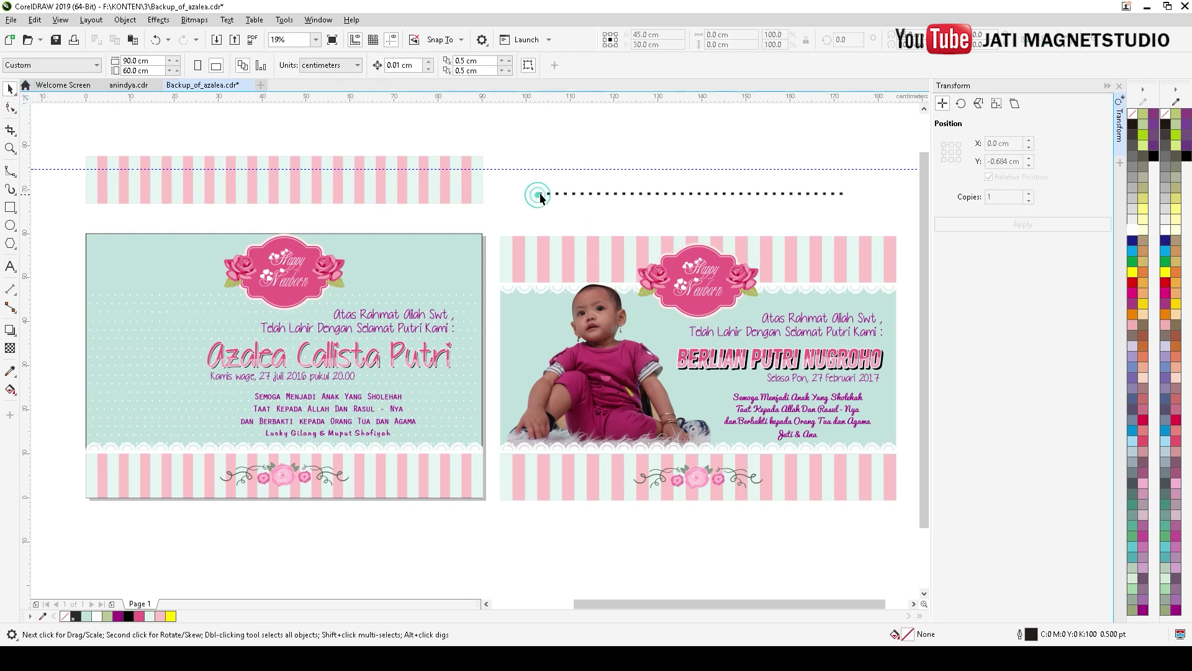
click(538, 195)
Set the dots to 18thCentury, shrink the row slightly and widen the dot spacing.
click(431, 65)
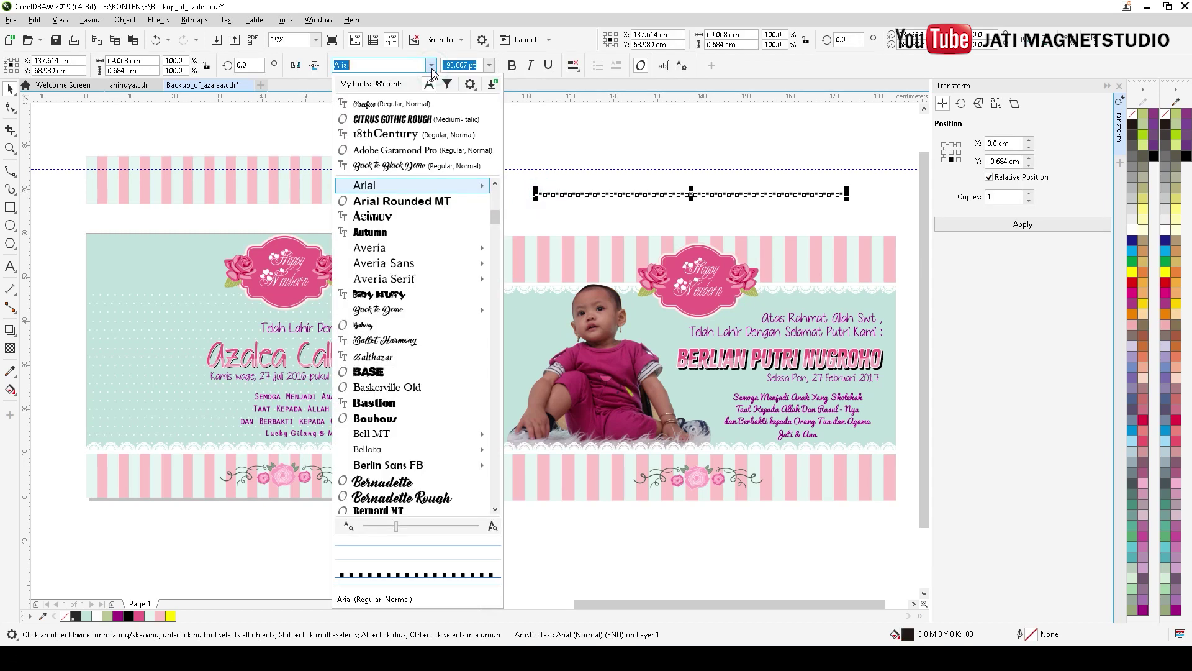
click(408, 135)
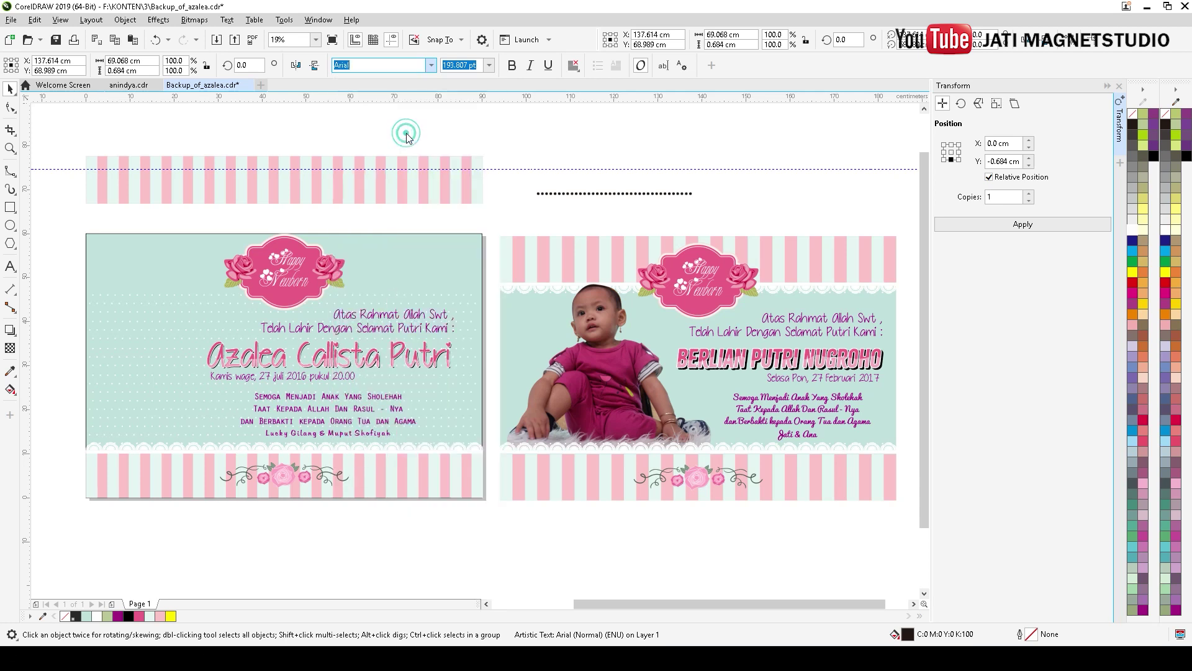
drag(700, 200, 889, 234)
key(ctrl+z)
scroll(793, 221, right, 3)
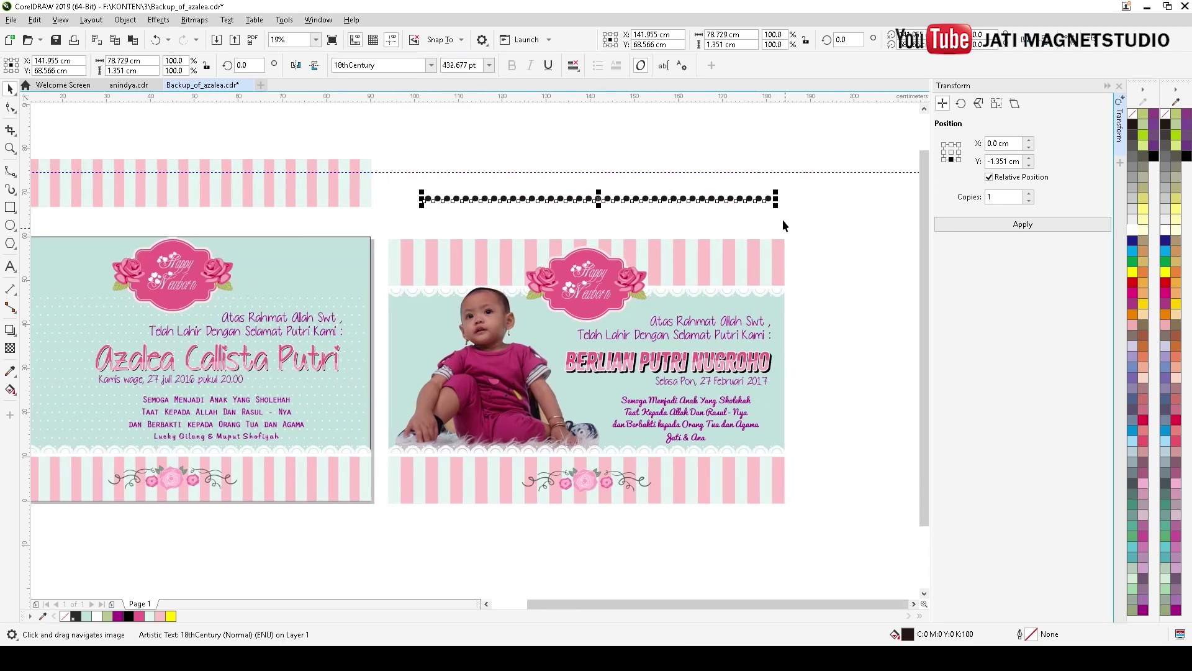
mouse_move(776, 207)
mouse_down()
mouse_move(738, 205)
mouse_move(797, 209)
mouse_up()
click(8, 109)
key(space)
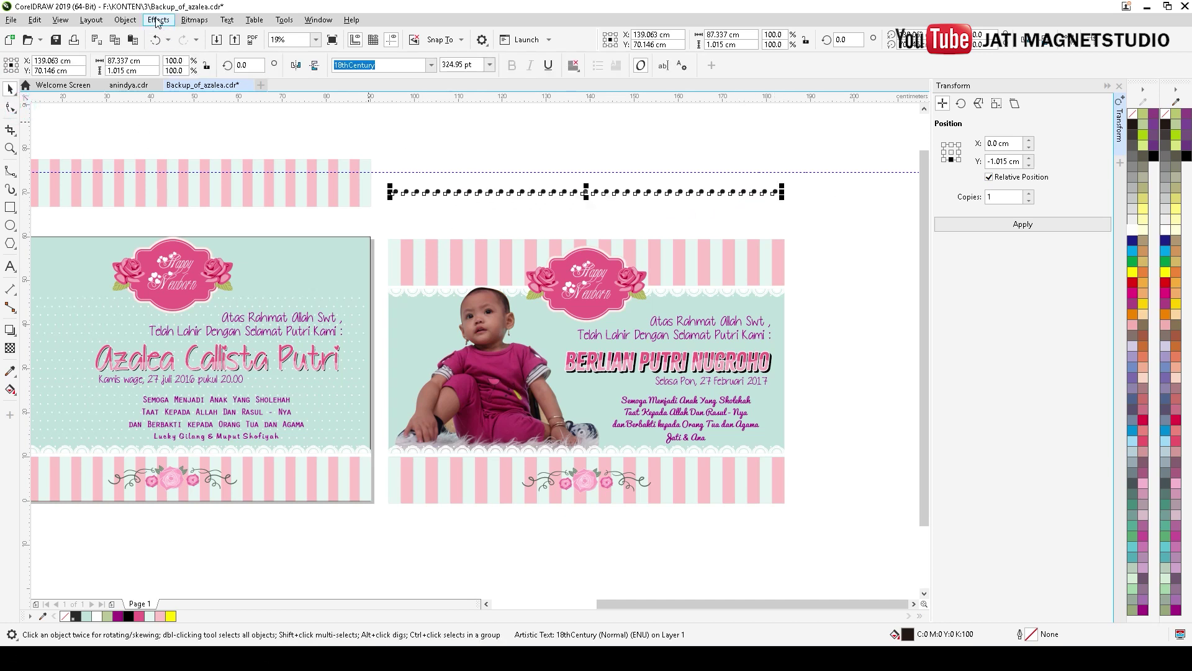
PowerClip the dot row inside the photo card.
click(133, 23)
mouse_move(332, 70)
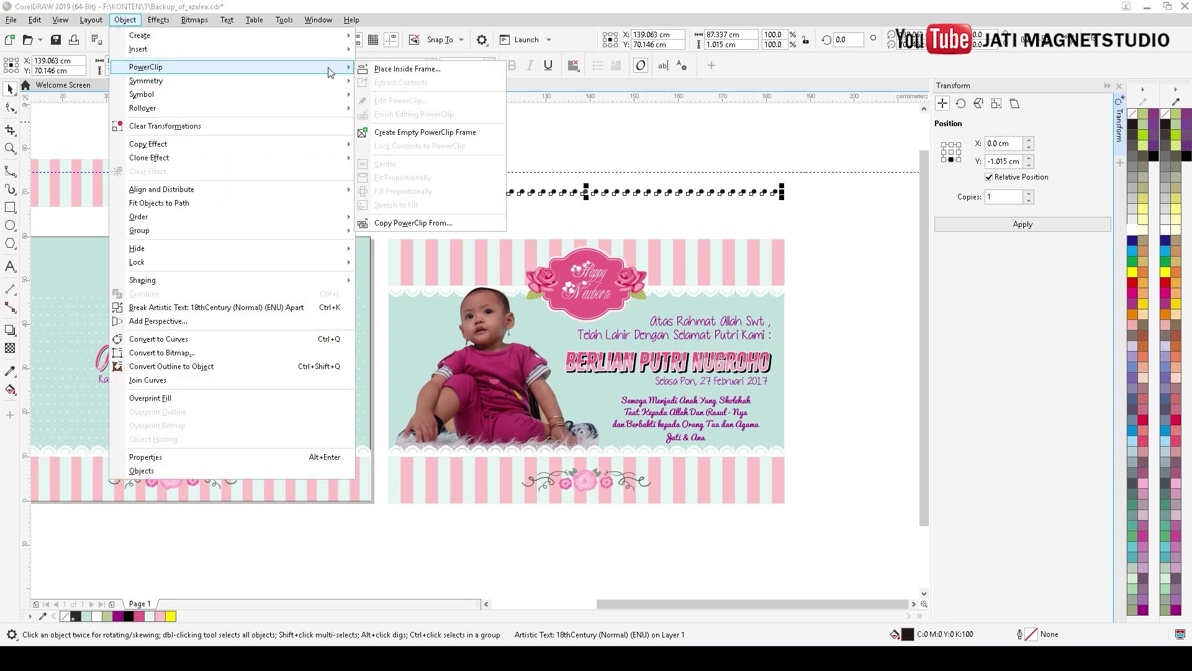
click(405, 70)
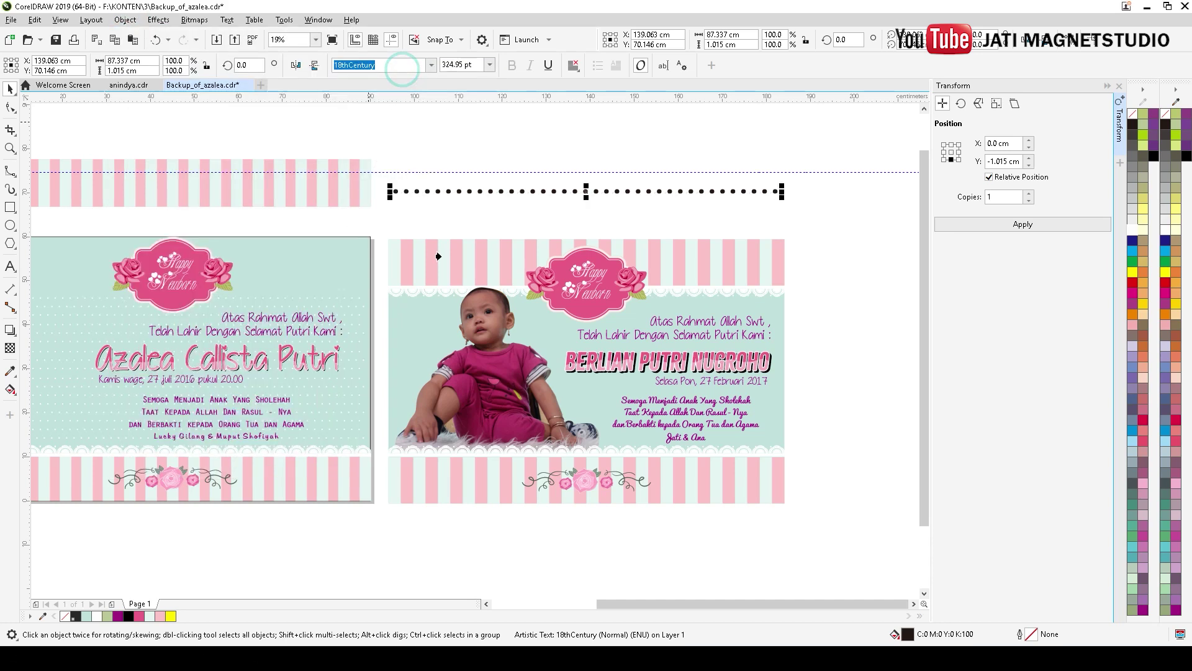
click(413, 324)
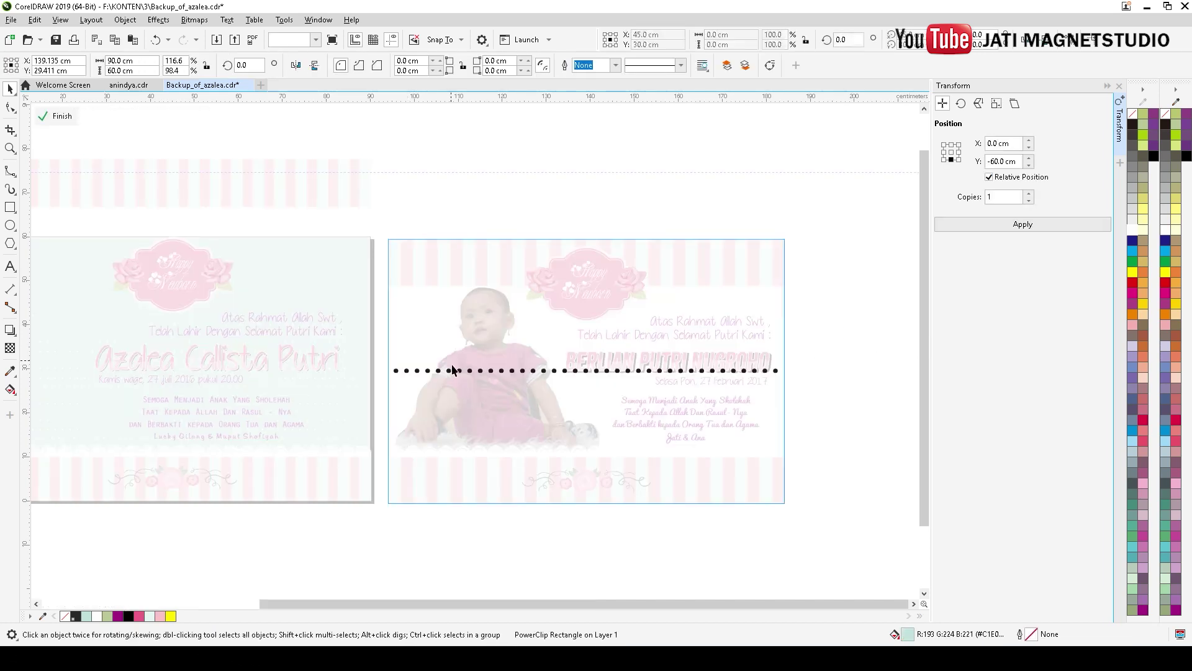
Move the dot row up near the card's top and set it to repeat downward.
click(477, 374)
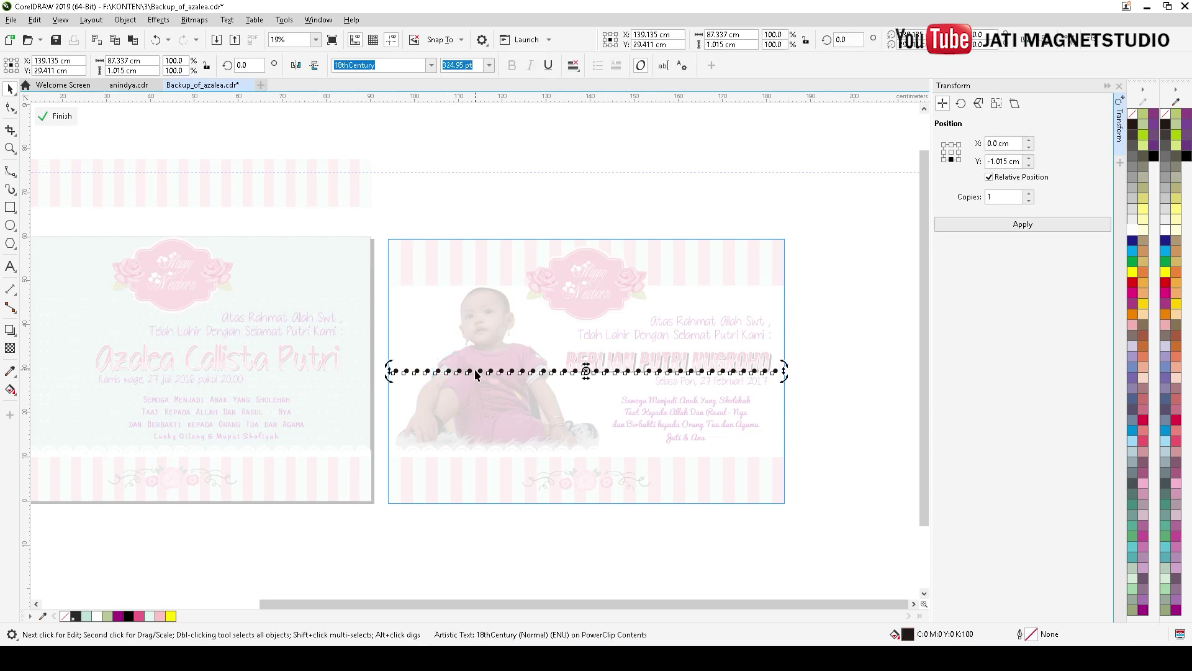
drag(480, 371, 482, 296)
click(959, 152)
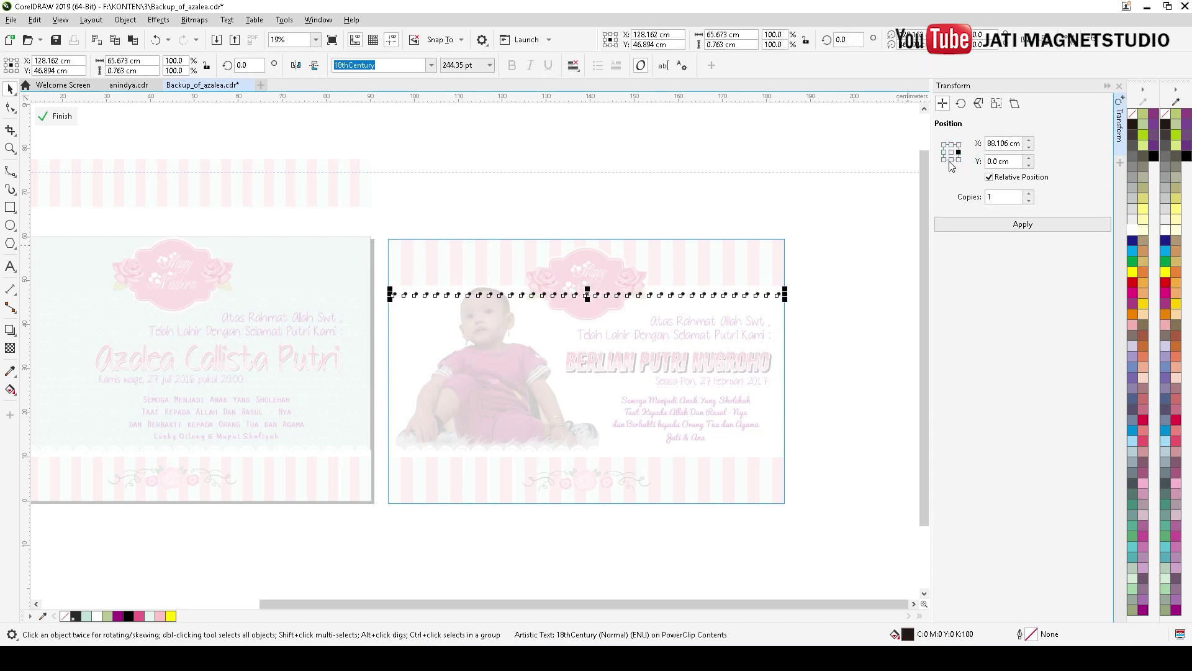
click(971, 218)
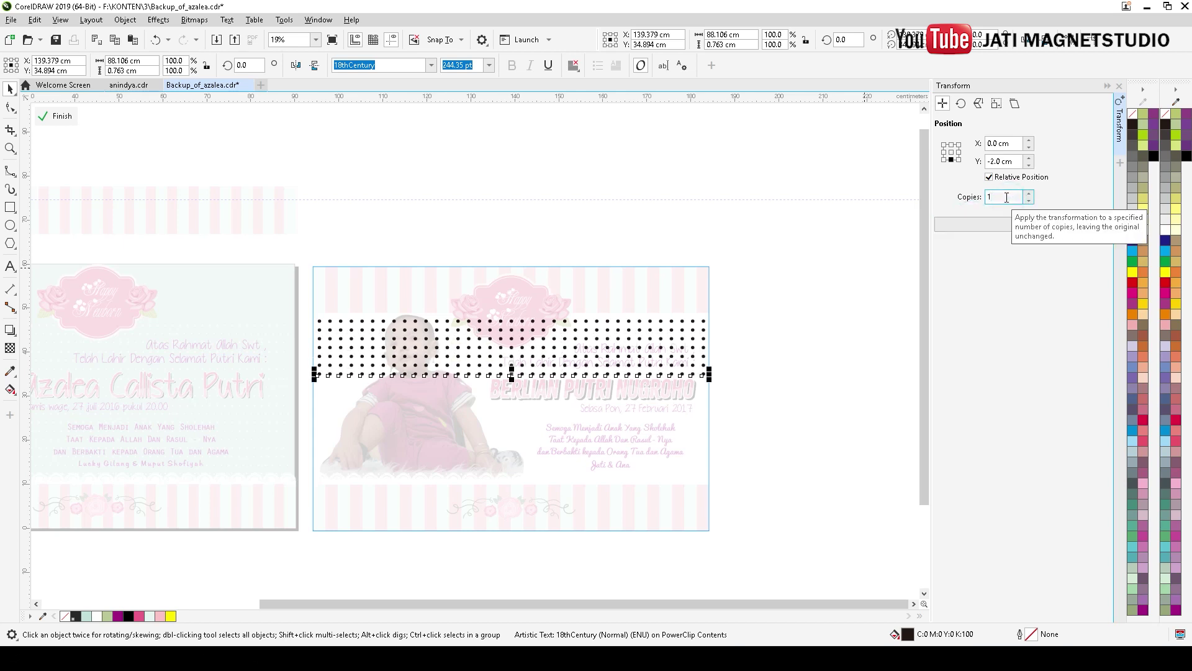
Repeat the dot row 10 times down the card and colour all dots a pale tint.
text(0)
click(998, 222)
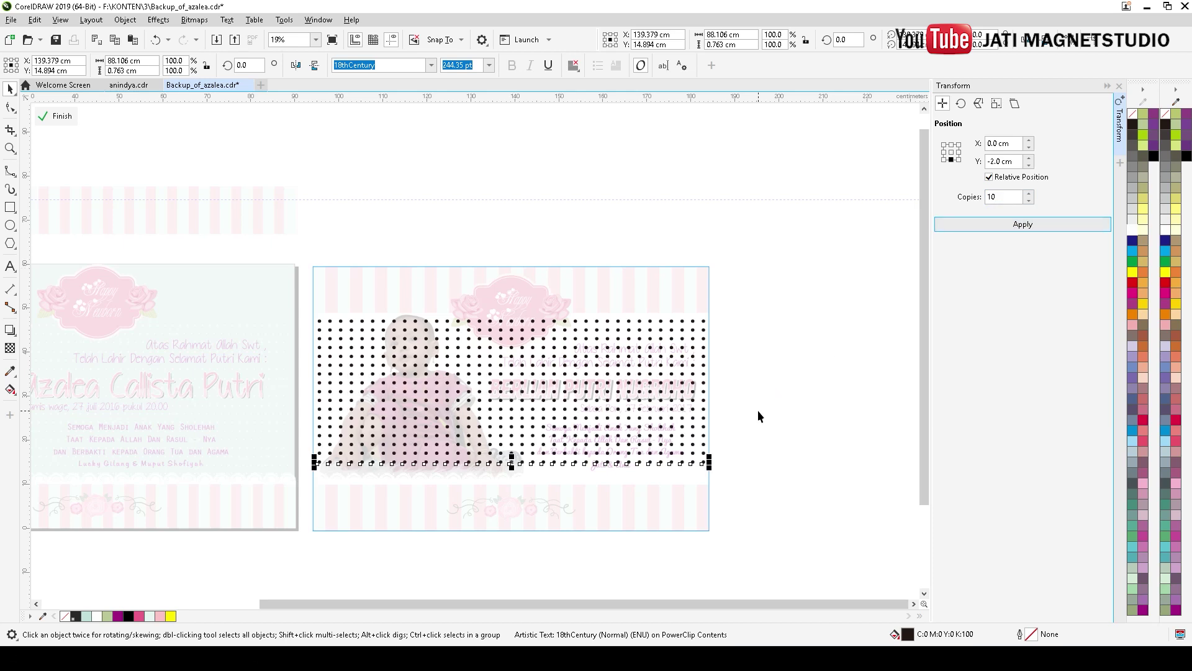
drag(784, 468, 300, 296)
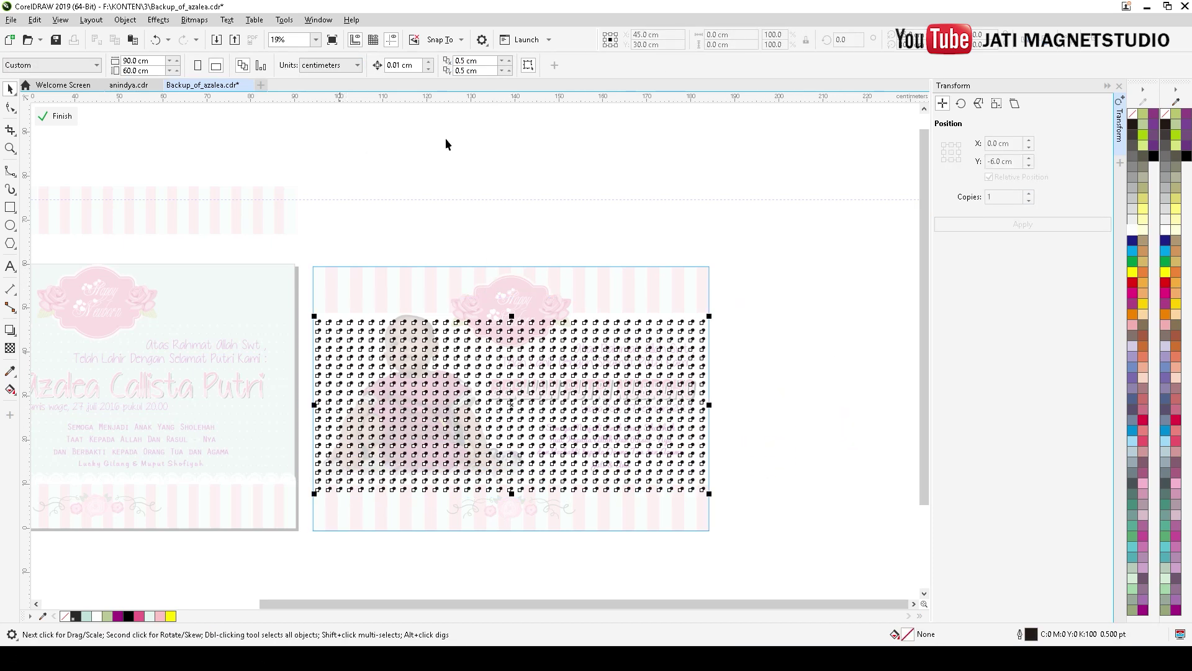
click(1133, 225)
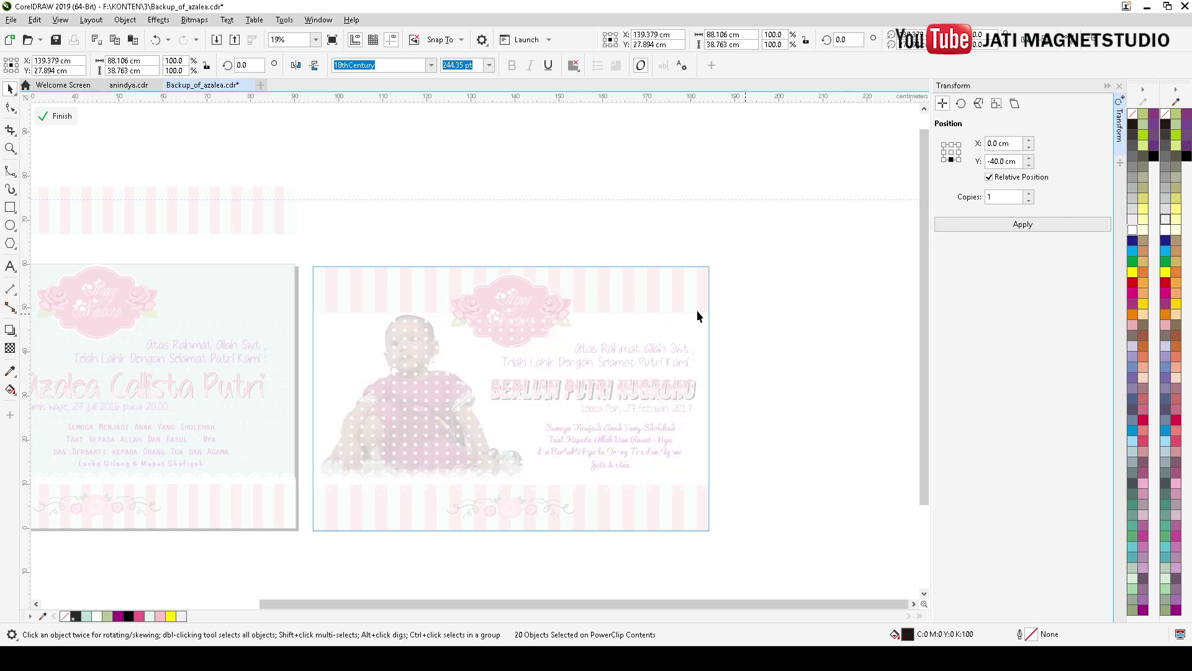
click(59, 118)
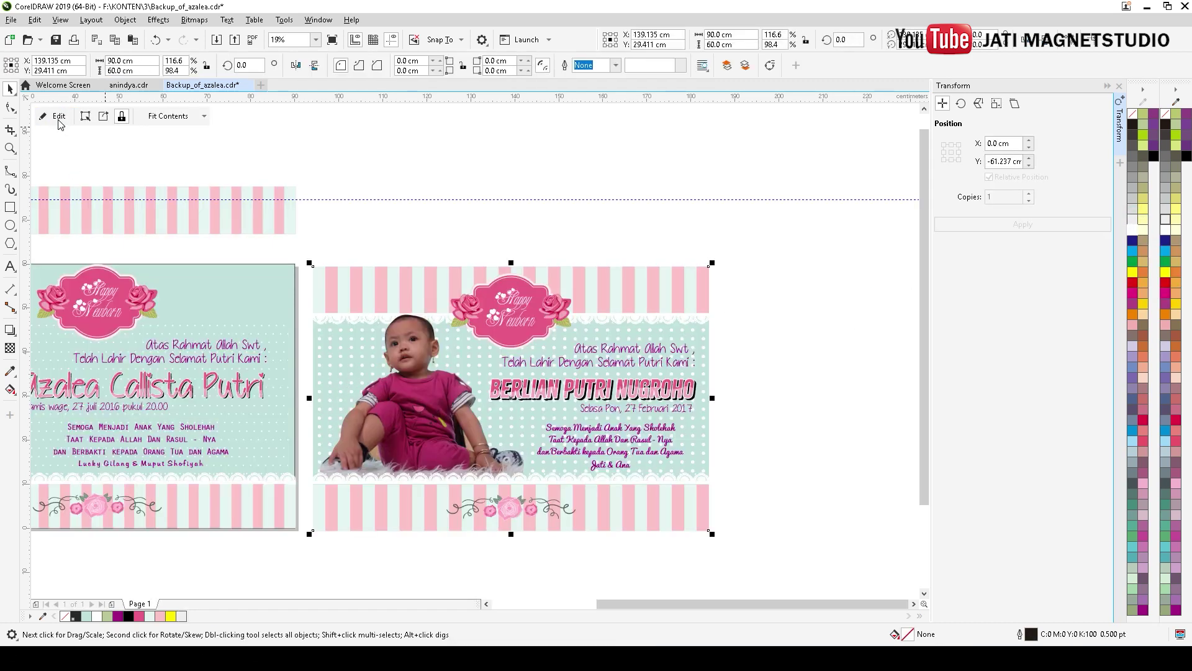
click(642, 161)
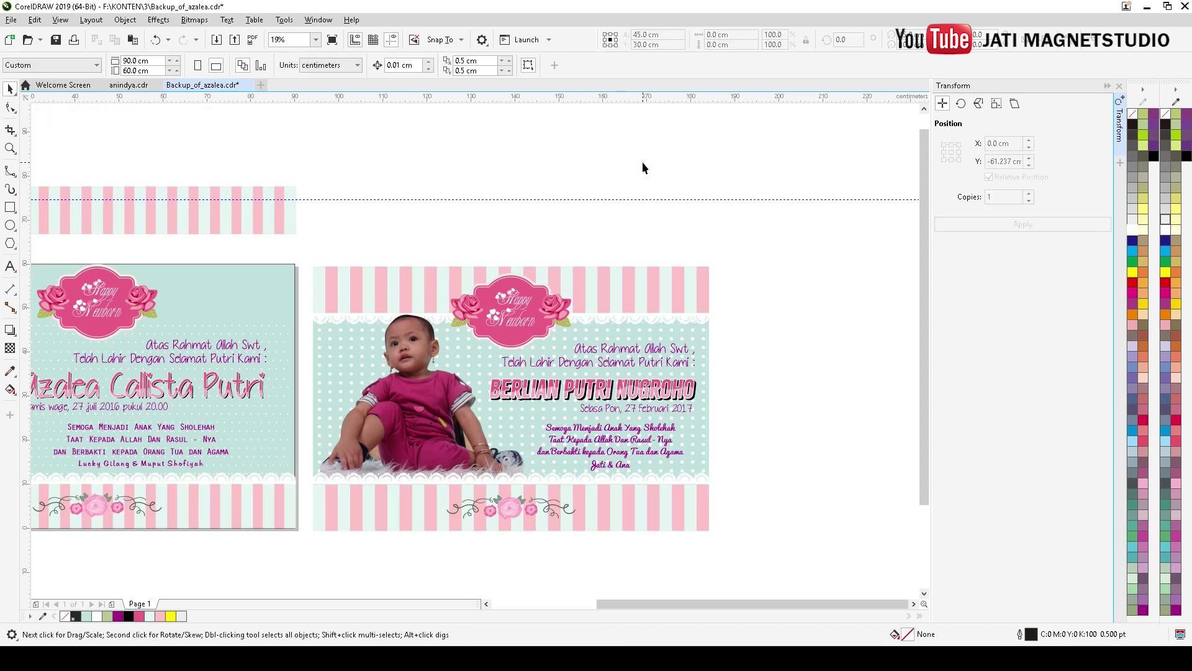